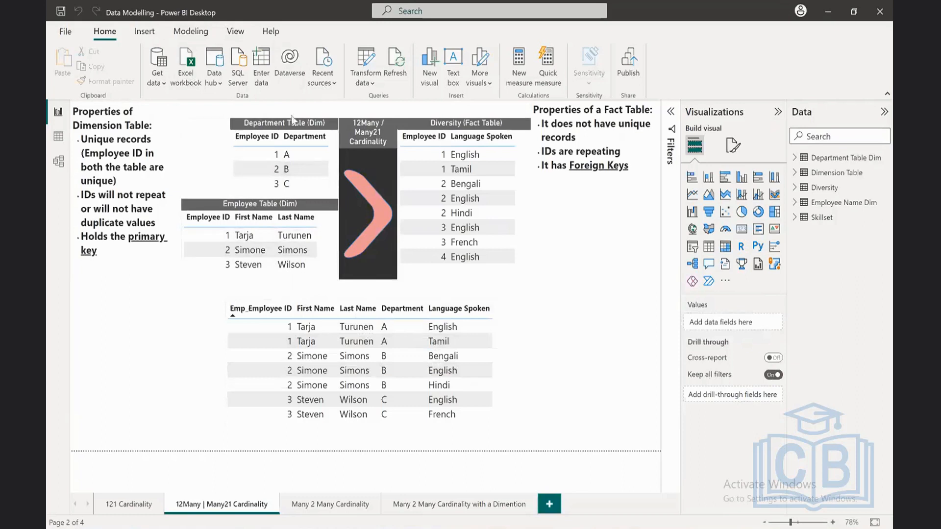
Step: Display the 121 Cardinality report page enlarged to 130%, showing the Department and Employee tables side by side
left_click(130, 505)
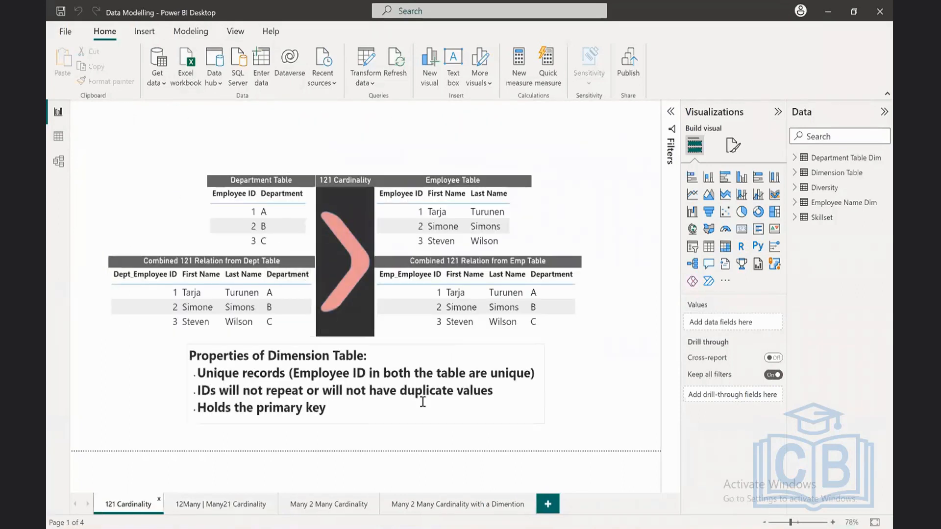
left_click(832, 522)
left_click(831, 523)
left_click(832, 522)
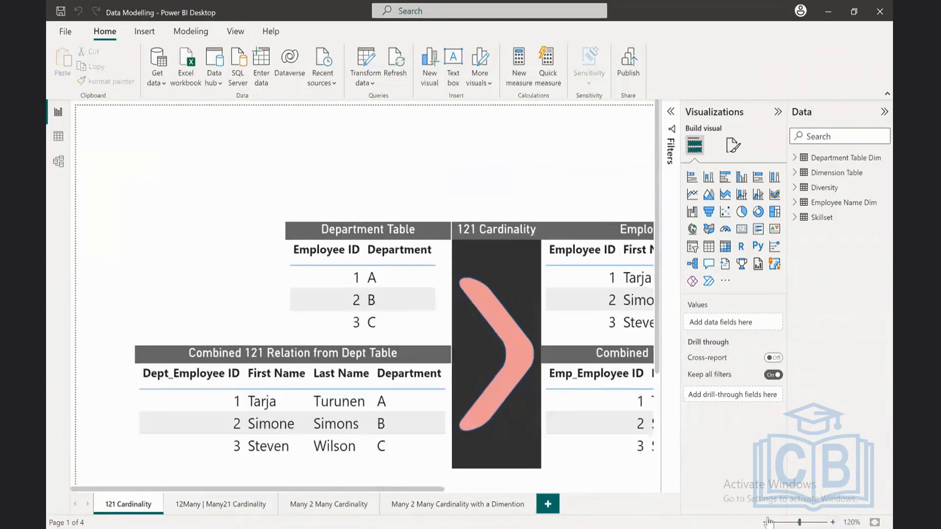
left_click_drag(389, 492, 498, 492)
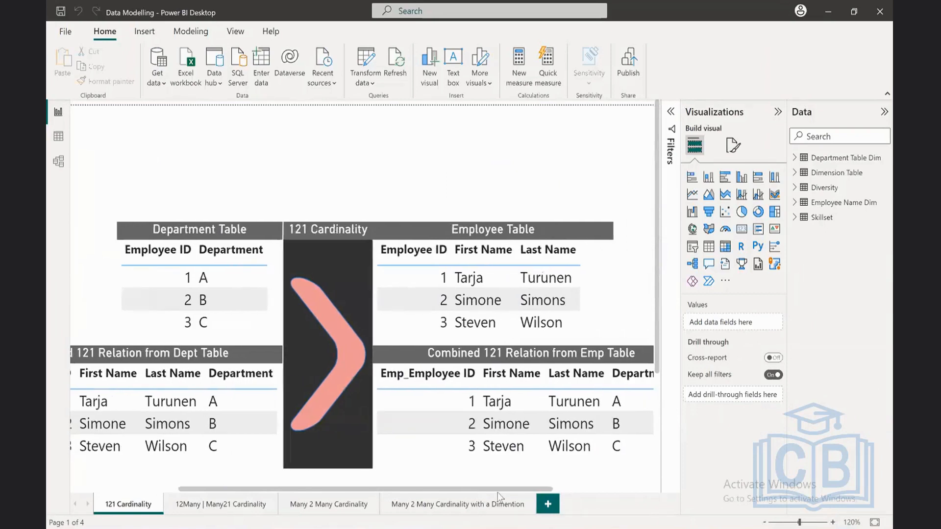
left_click(833, 523)
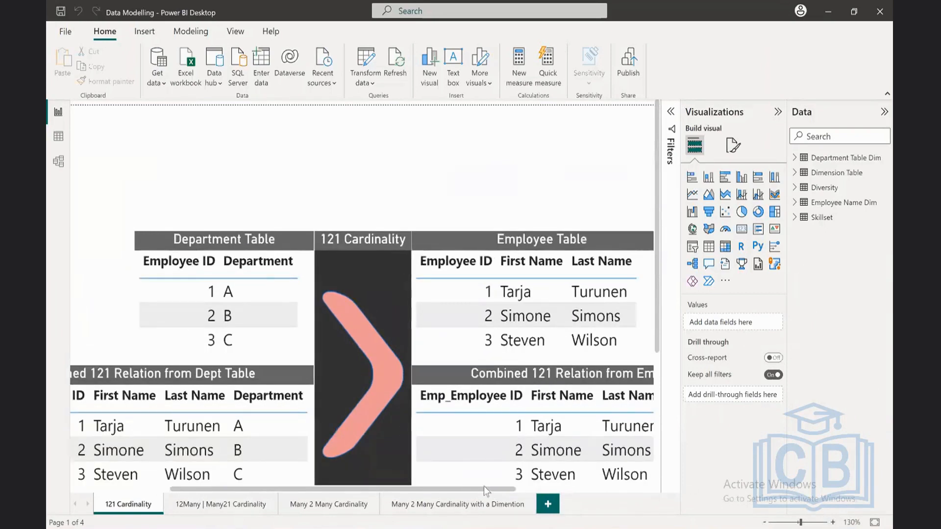
left_click_drag(482, 487, 517, 487)
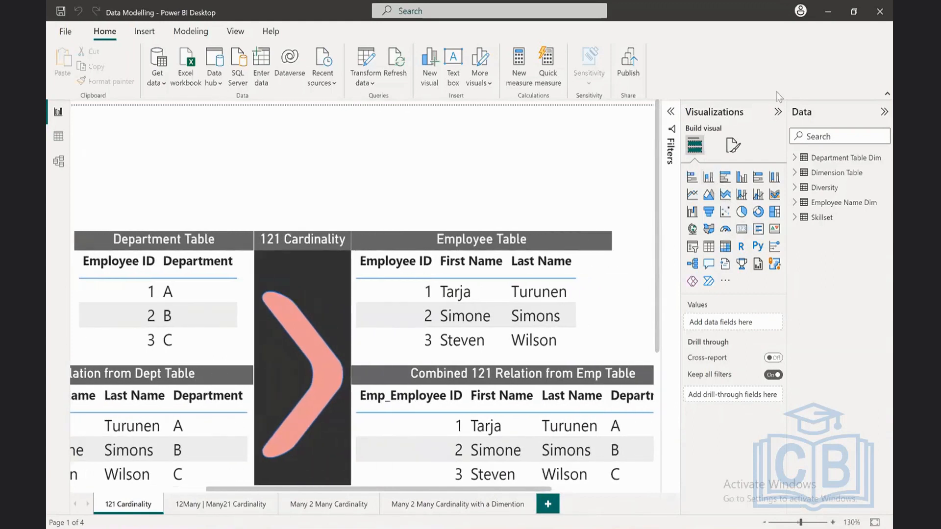
Step: Collapse the Visualizations and Data panes and examine the Department and Employee tables at 160% zoom
left_click(778, 112)
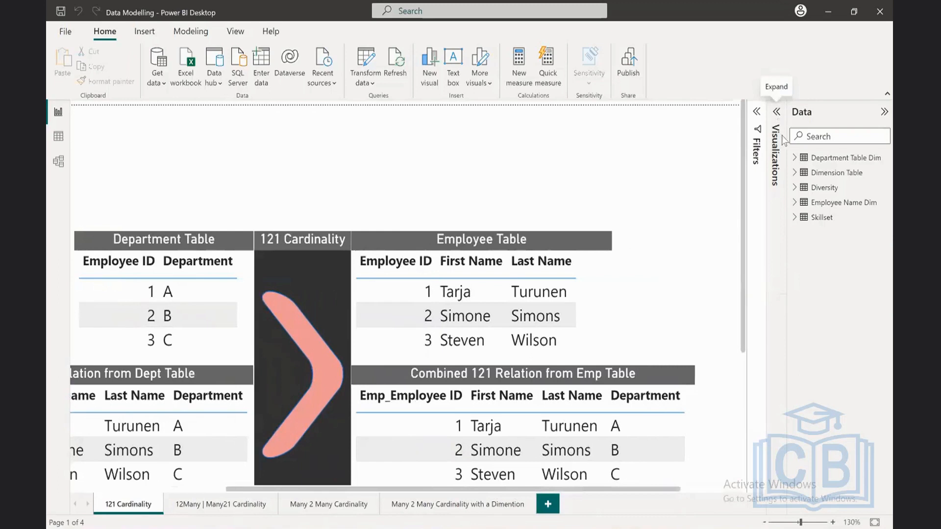
left_click(884, 112)
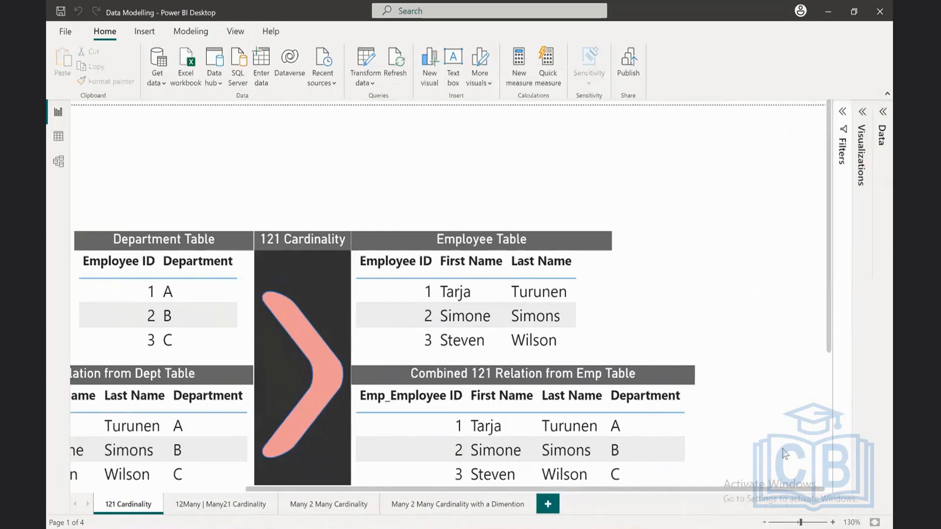
left_click(832, 522)
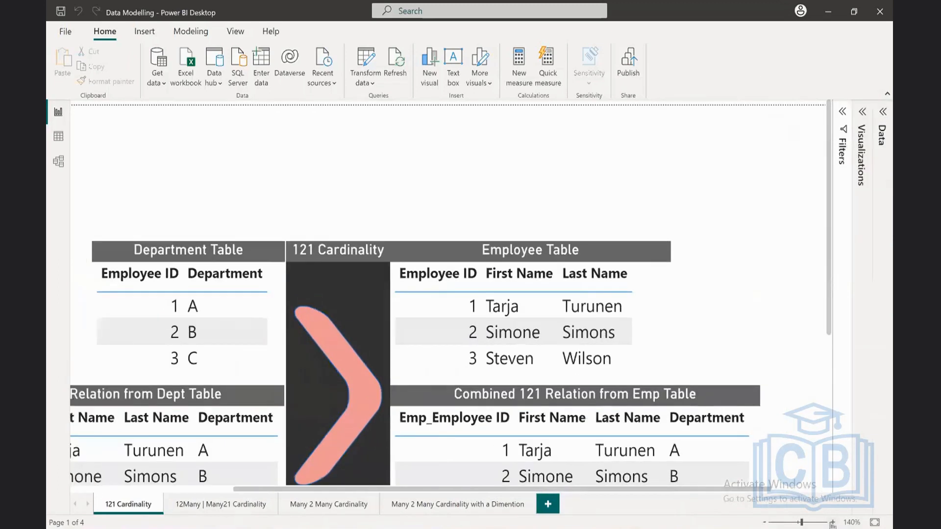
left_click(832, 522)
left_click(832, 522)
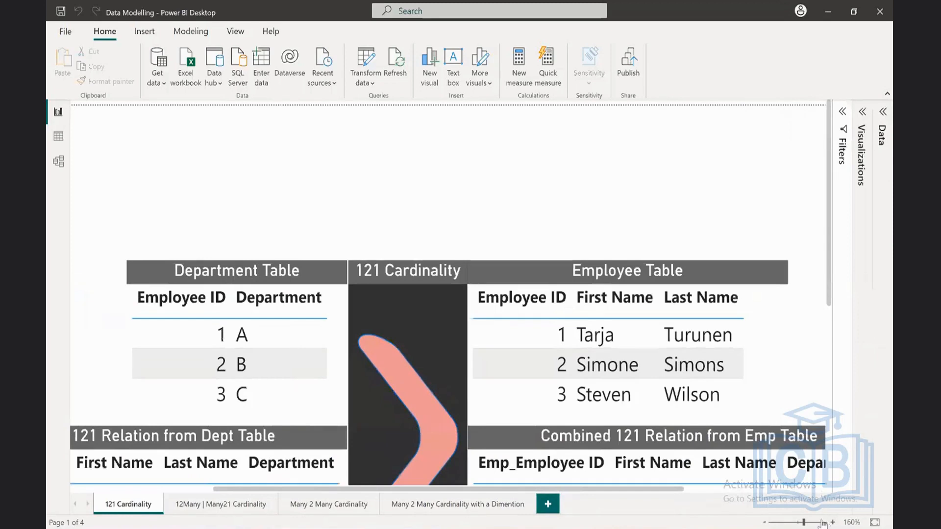
scroll(659, 441, "down", 2)
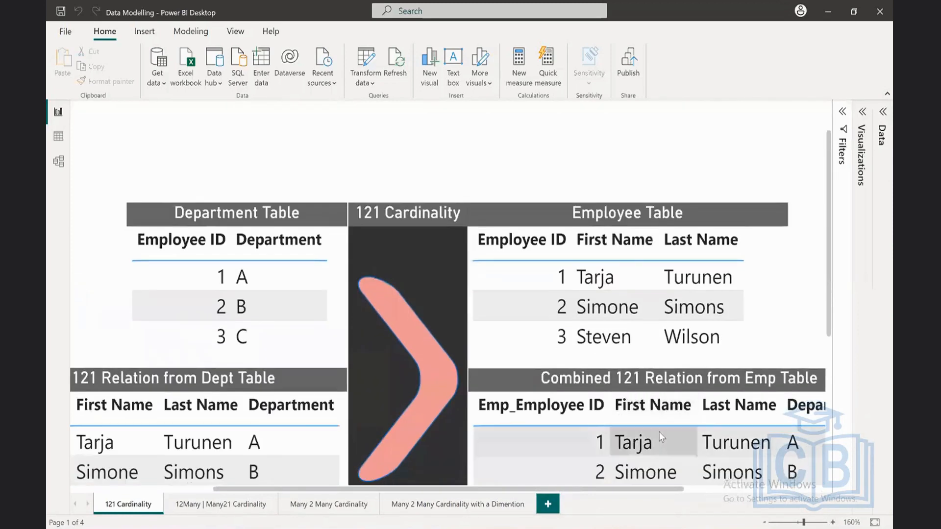
scroll(658, 431, "up", 2)
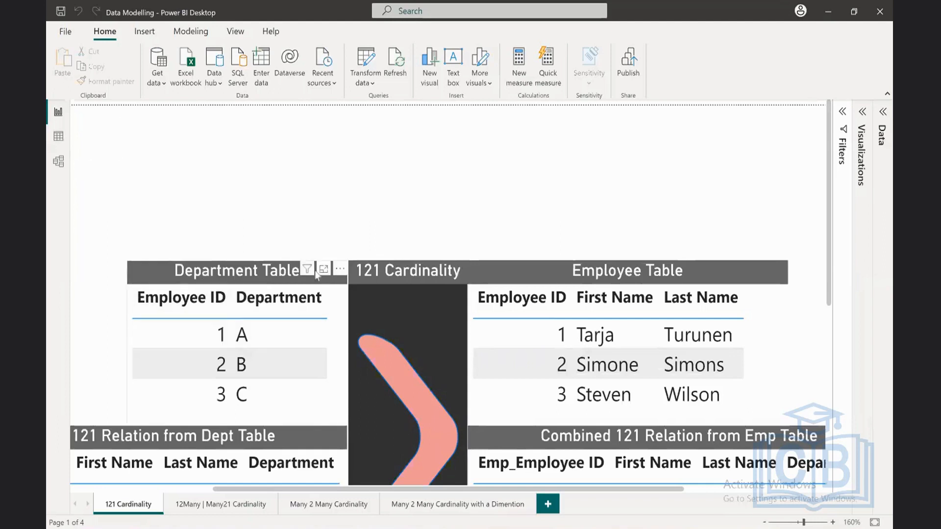
left_click(281, 302)
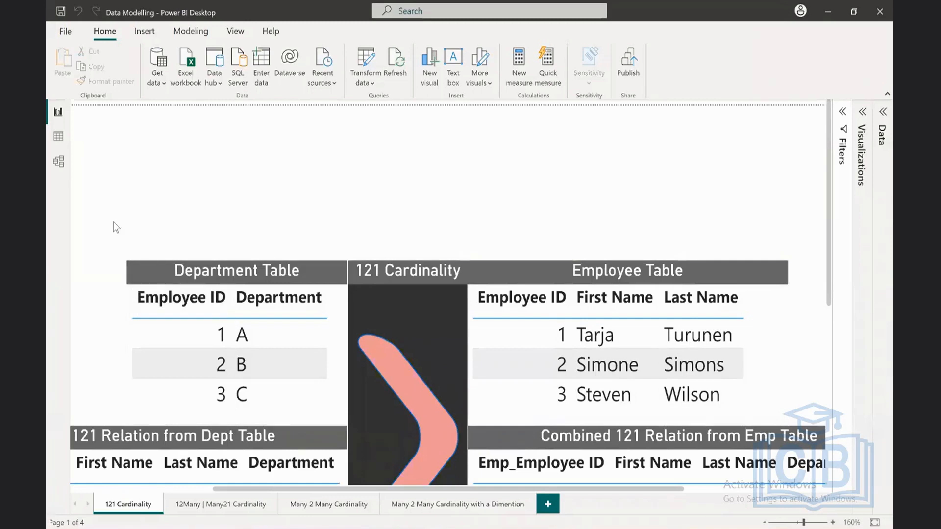
left_click(172, 308)
Step: Switch to the model view and collapse its Properties and Data panes
left_click(59, 161)
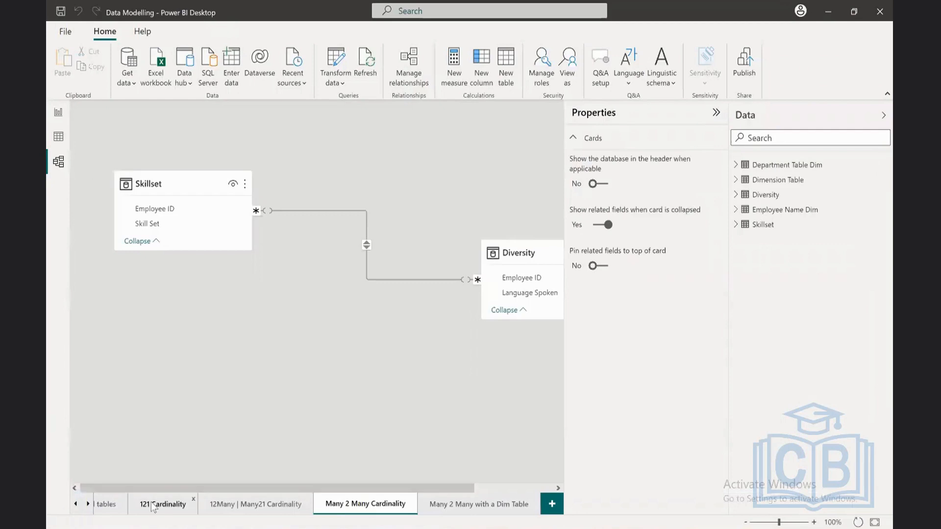
left_click(716, 112)
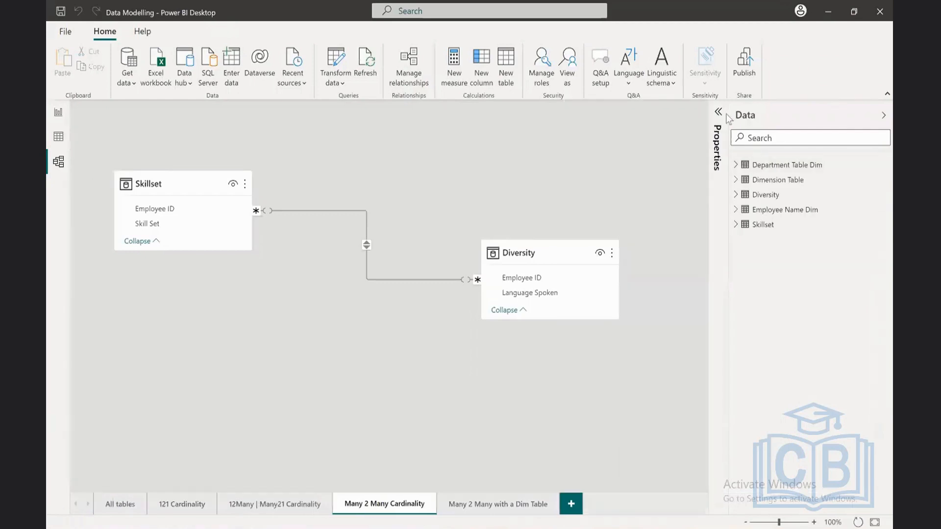
left_click(885, 117)
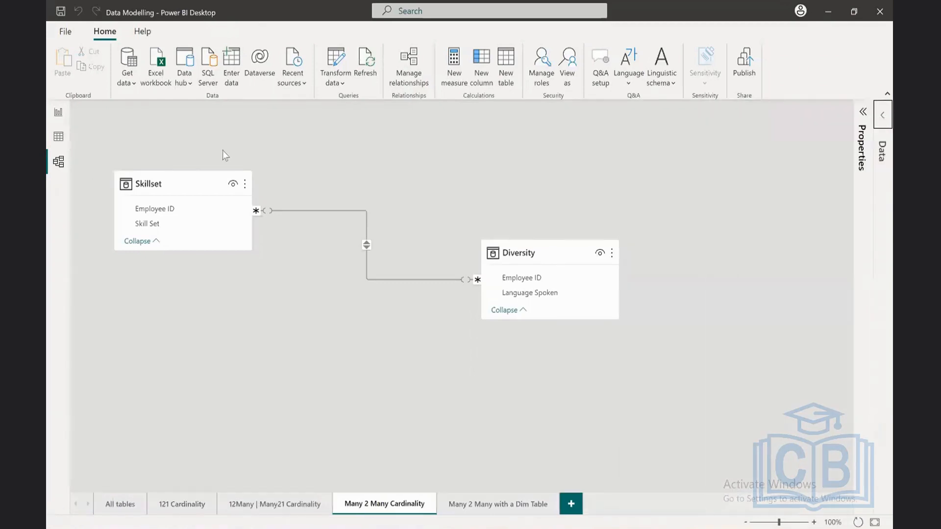
left_click(53, 165)
Step: Open the 121 Cardinality diagram, fit it to the window, and move the Department Table Dim and Employee Name Dim cards further right
left_click(125, 503)
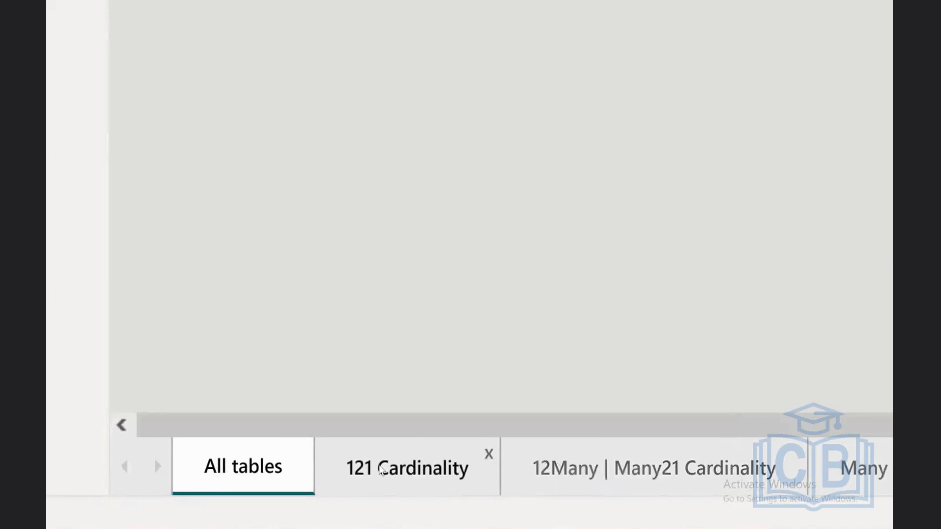
left_click(452, 474)
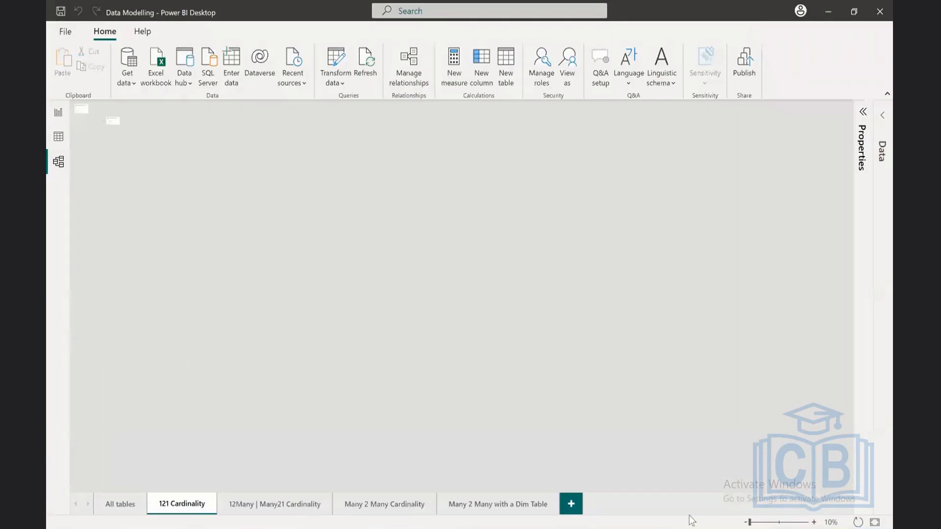
left_click(875, 522)
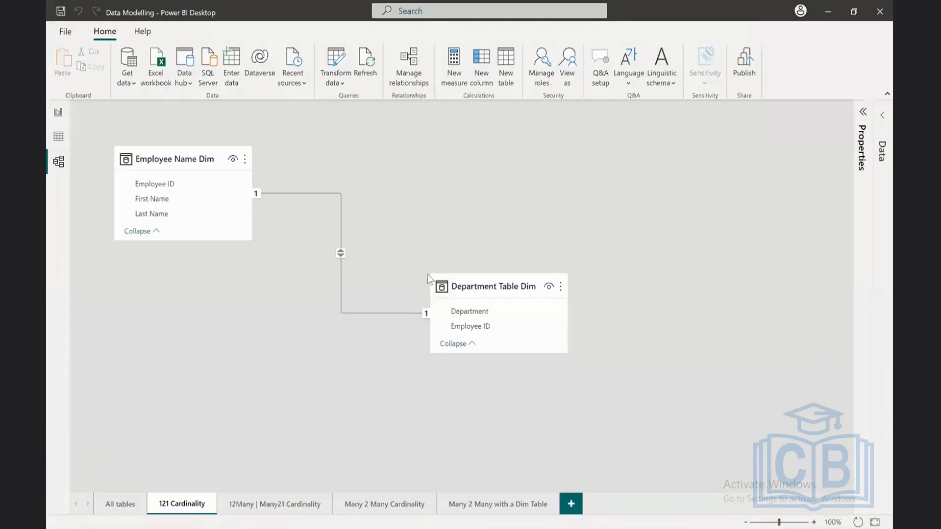
left_click_drag(501, 285, 601, 290)
left_click_drag(182, 157, 265, 165)
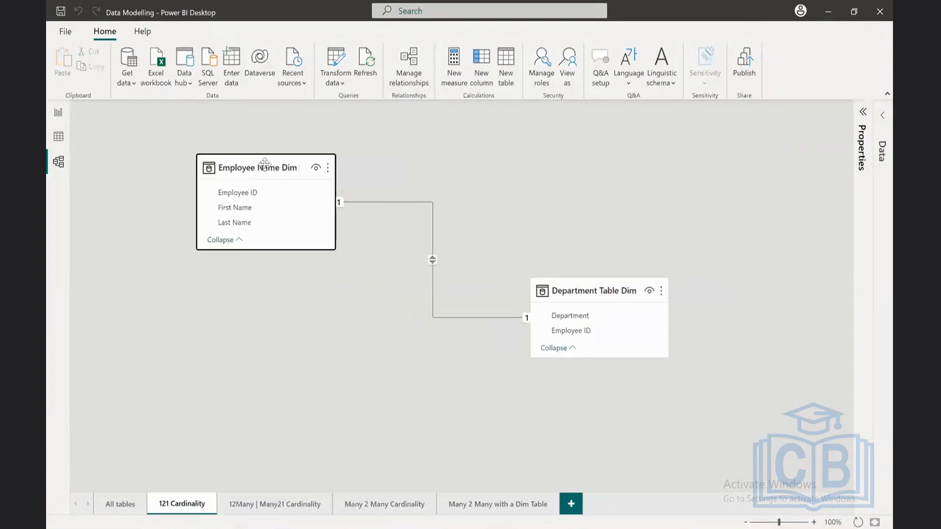
Step: Delete the relationship between Employee Name Dim and Department Table Dim
right_click(442, 316)
left_click(479, 324)
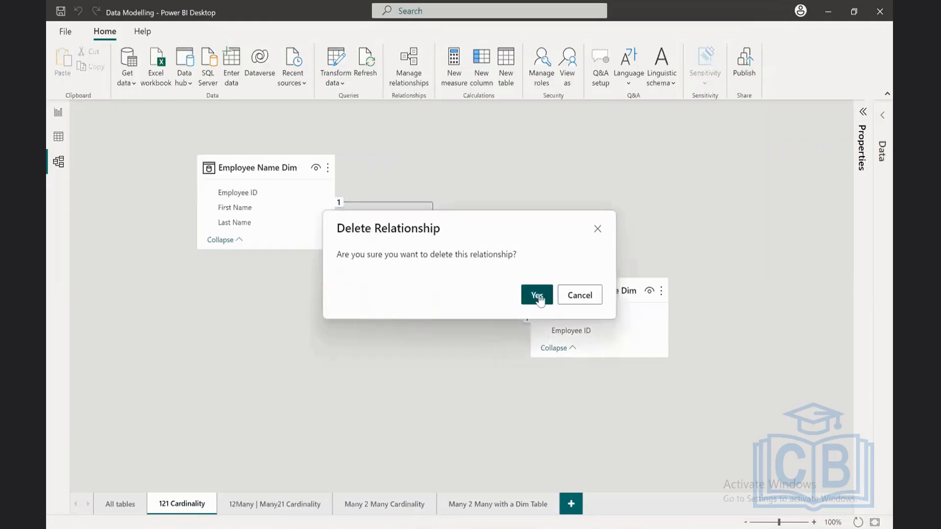
left_click(538, 296)
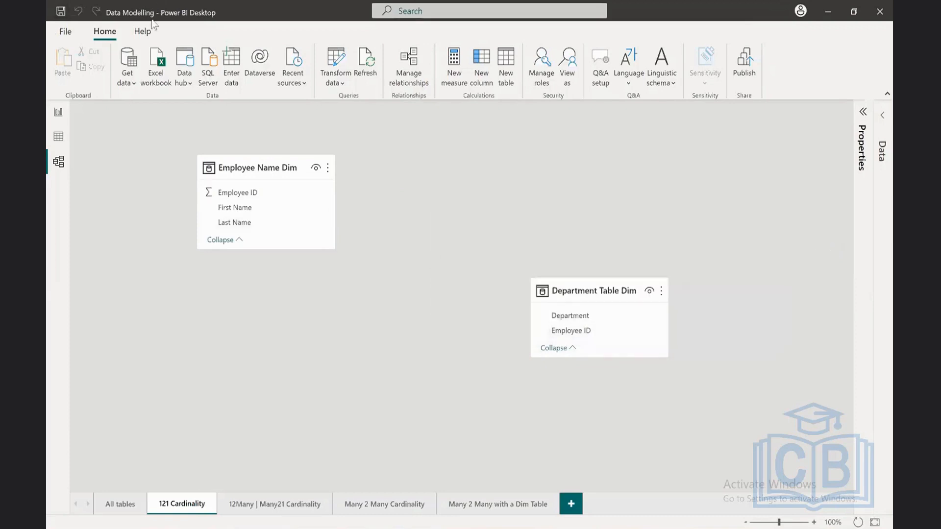
Step: Create a relationship between Department Table Dim and Employee Name Dim on their Employee ID fields
left_click(255, 196)
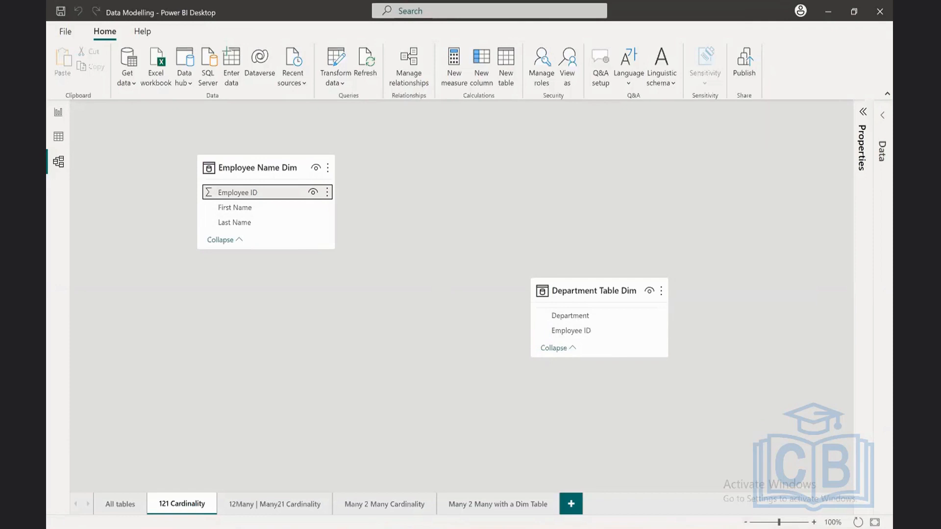
left_click(814, 522)
left_click(814, 523)
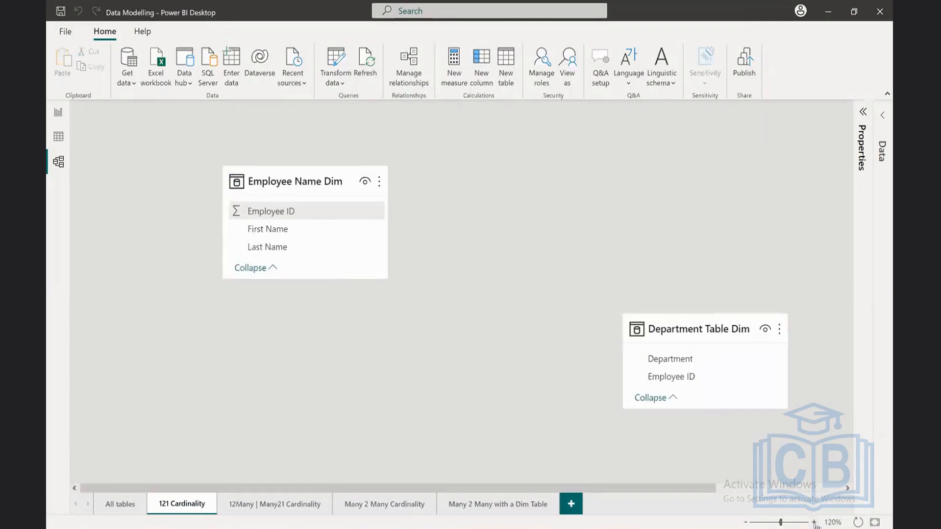
left_click_drag(281, 212, 690, 385)
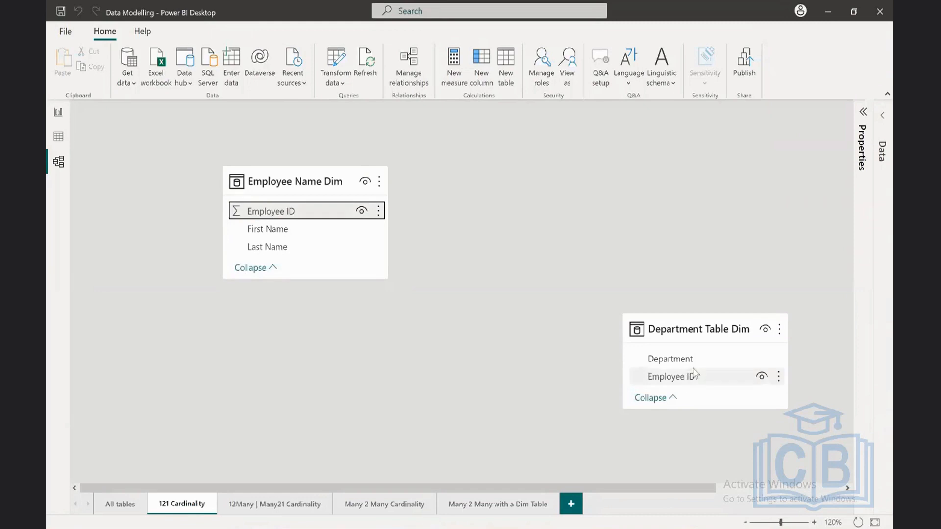
left_click_drag(679, 384, 328, 217)
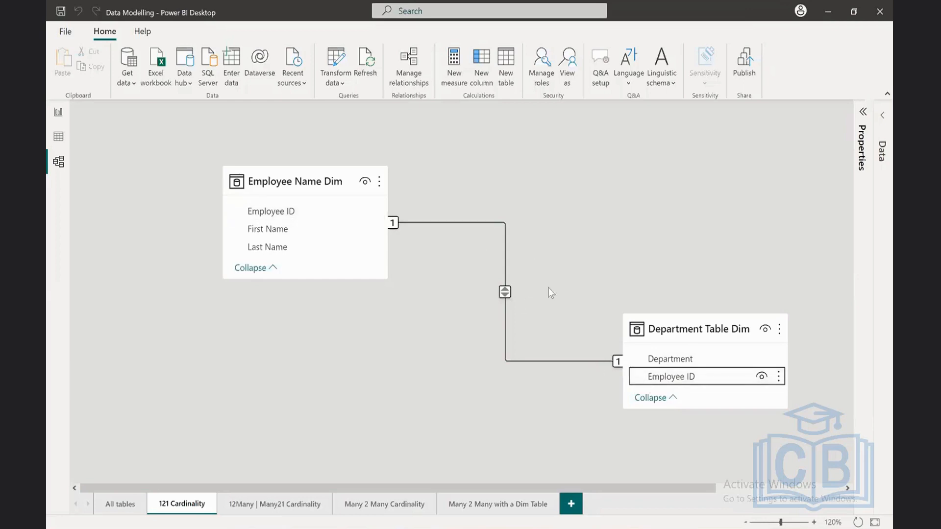
Step: Examine the cardinality markers and filter direction symbol on the relationship line up close, then fit the diagram back to the window
left_click(814, 522)
left_click(814, 522)
left_click(814, 522)
left_click(814, 523)
left_click(814, 522)
left_click(814, 523)
left_click(814, 522)
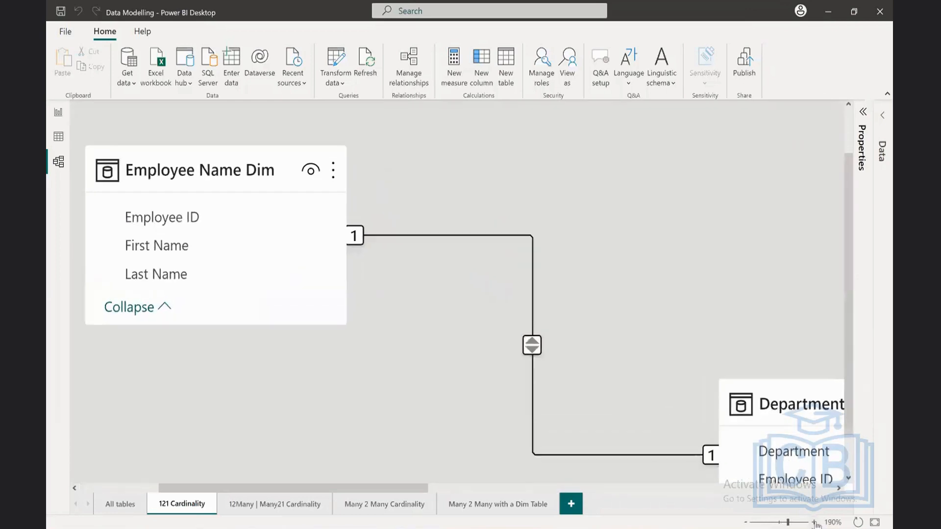
left_click(814, 522)
left_click(814, 523)
left_click(814, 522)
left_click(813, 522)
left_click(814, 522)
left_click(814, 523)
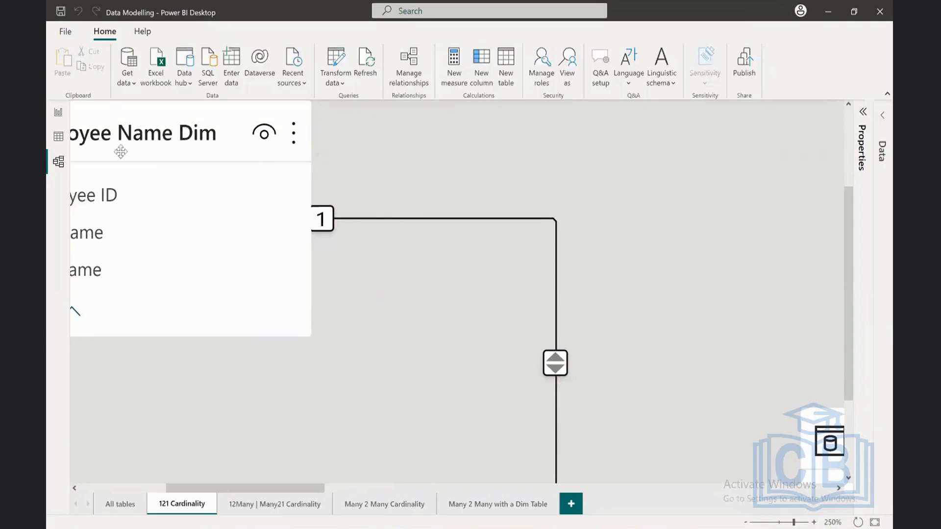
left_click(873, 522)
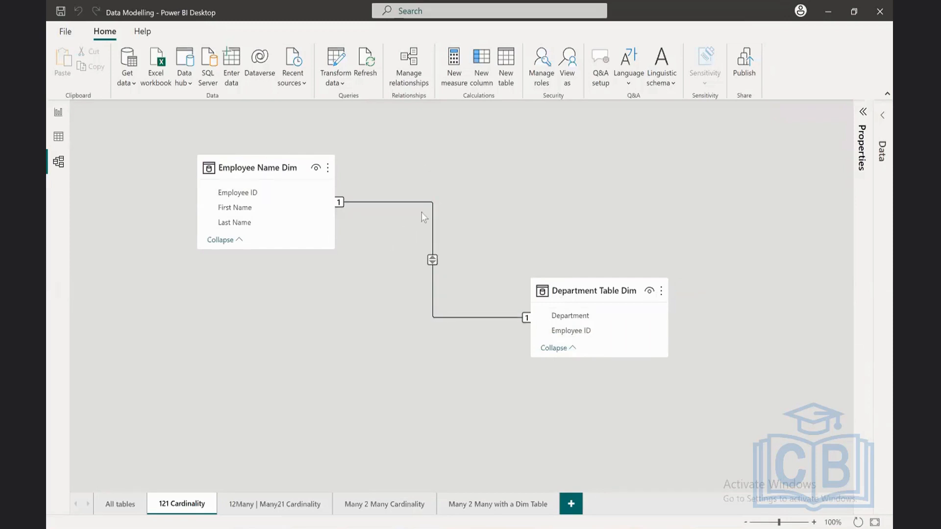
Step: Open the relationship between the two tables for editing and capture its Edit relationship dialog with Snipping Tool
double_click(443, 317)
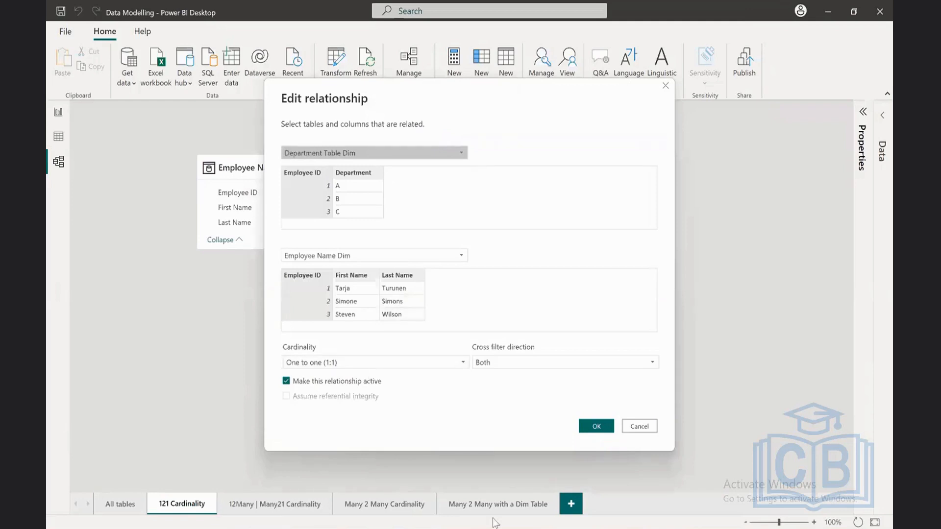
key("super")
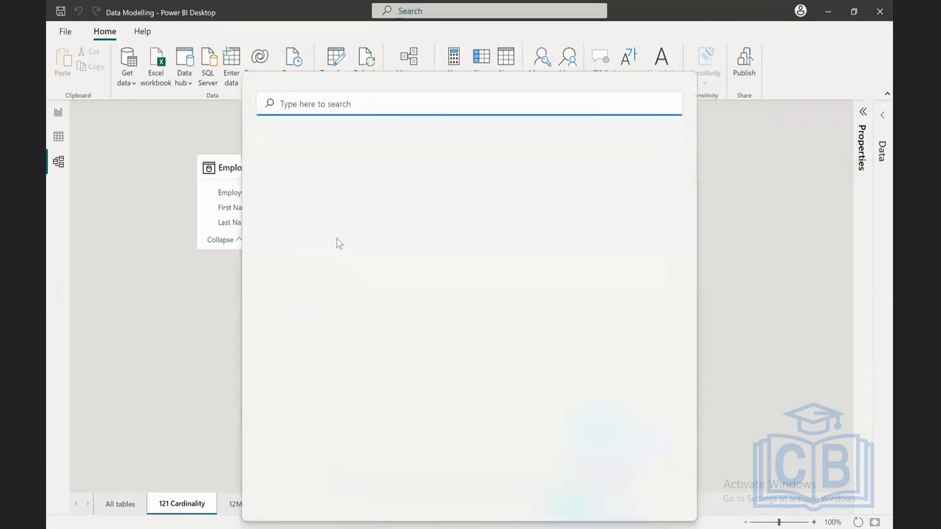
left_click(331, 281)
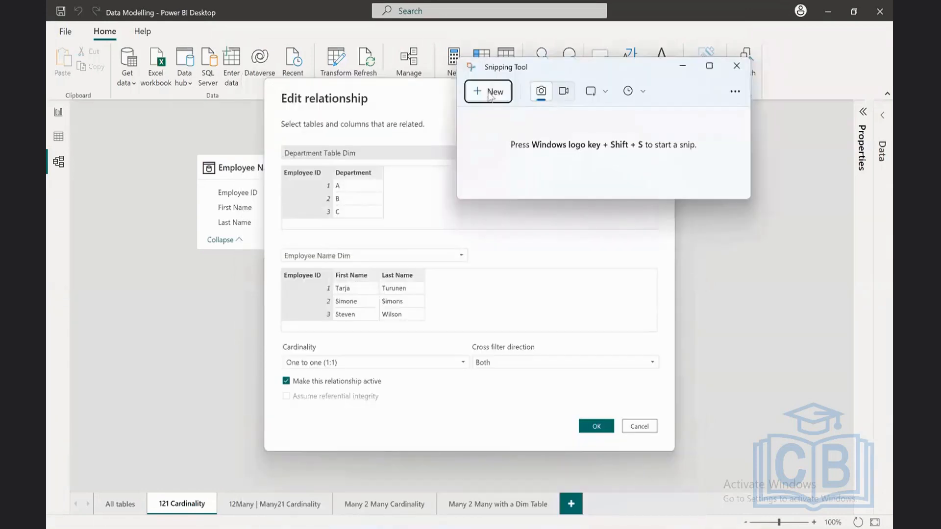
key("ctrl+n")
left_click_drag(271, 82, 648, 443)
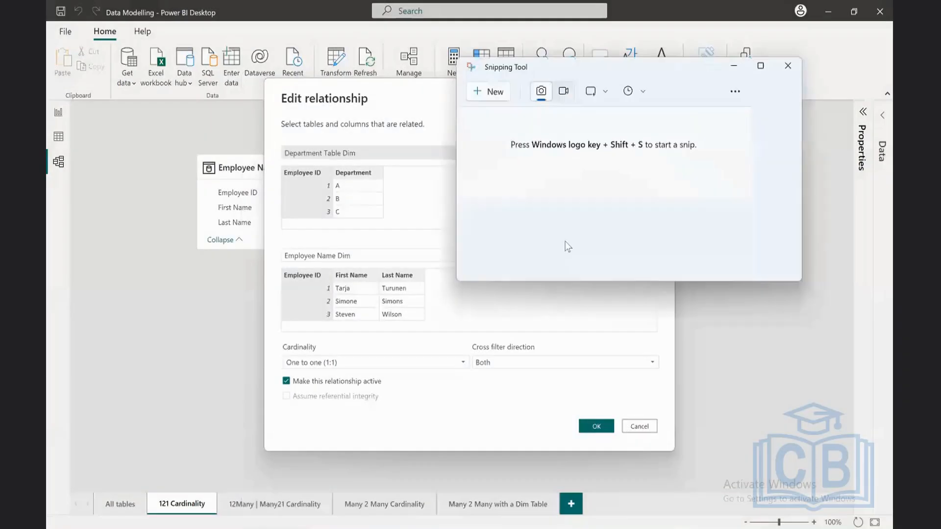
Step: Maximize the captured screenshot and enlarge it to examine the relationship's tables, cardinality and cross filter direction
left_click(760, 65)
left_click(774, 30)
mouse_move(713, 84)
left_mouse_down()
mouse_move(741, 87)
mouse_move(715, 87)
left_mouse_up()
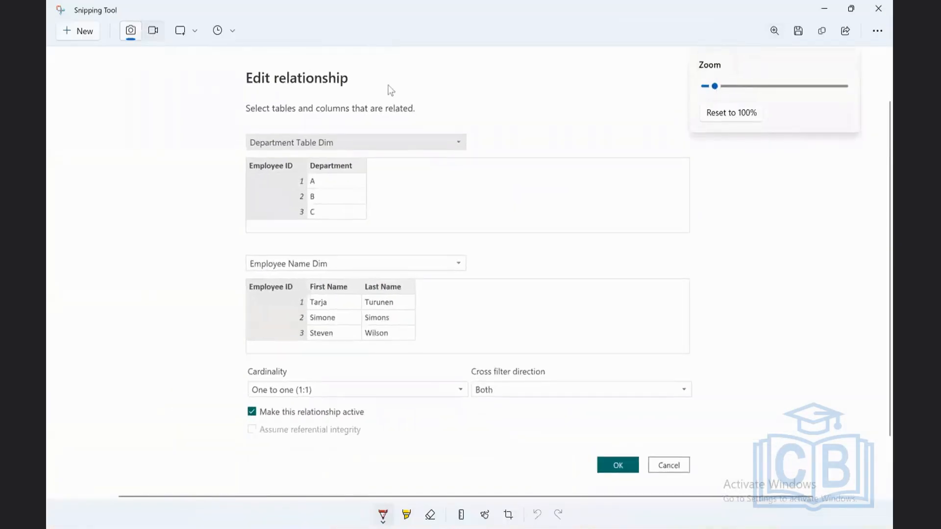
left_click(347, 131)
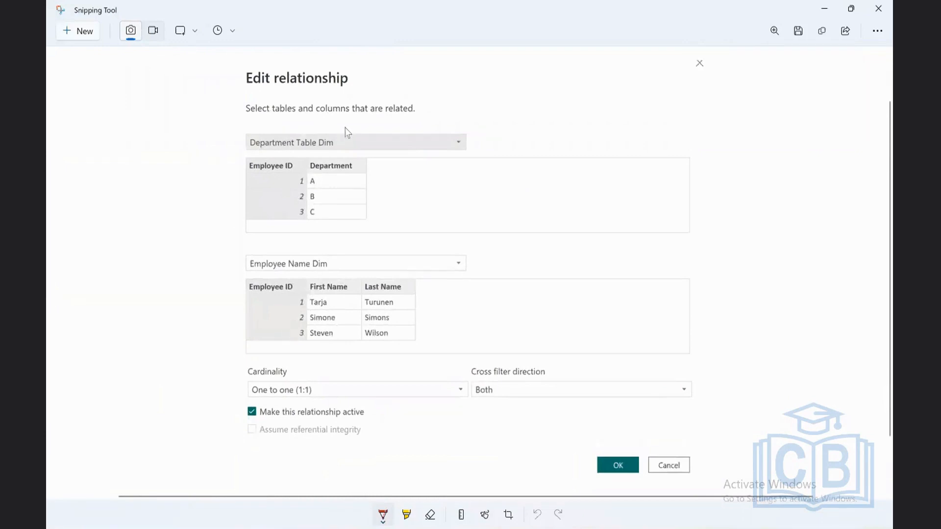
Step: Circle the Department Table Dim and Employee Name Dim names on the screenshot in red, and erase all ink
mouse_move(240, 126)
left_mouse_down()
mouse_move(254, 167)
mouse_move(364, 156)
mouse_move(326, 115)
left_mouse_up()
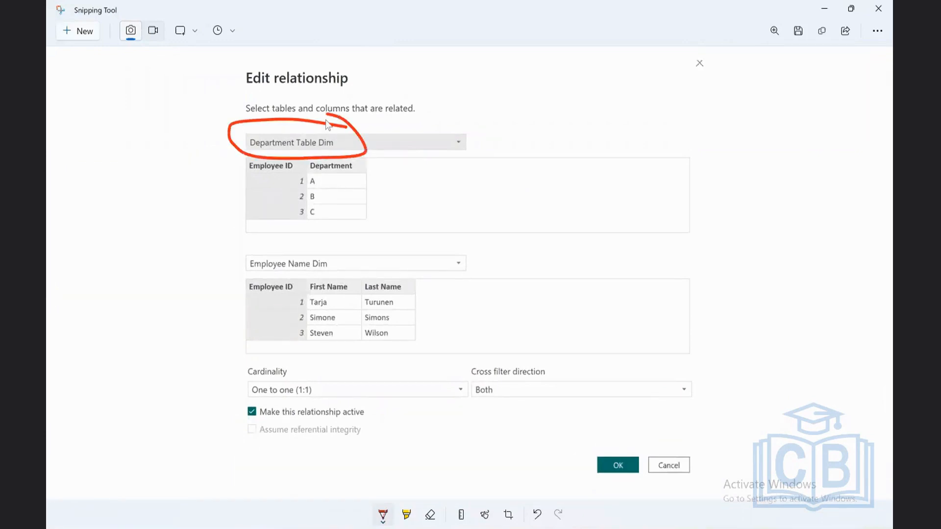
mouse_move(334, 254)
left_mouse_down()
mouse_move(282, 240)
mouse_move(248, 274)
mouse_move(319, 273)
mouse_move(329, 248)
left_mouse_up()
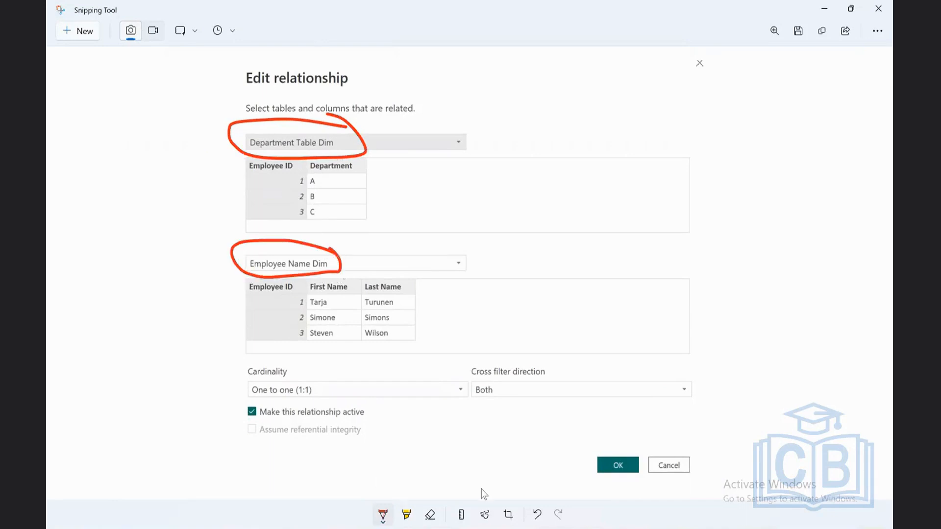
left_click(431, 515)
left_click(433, 522)
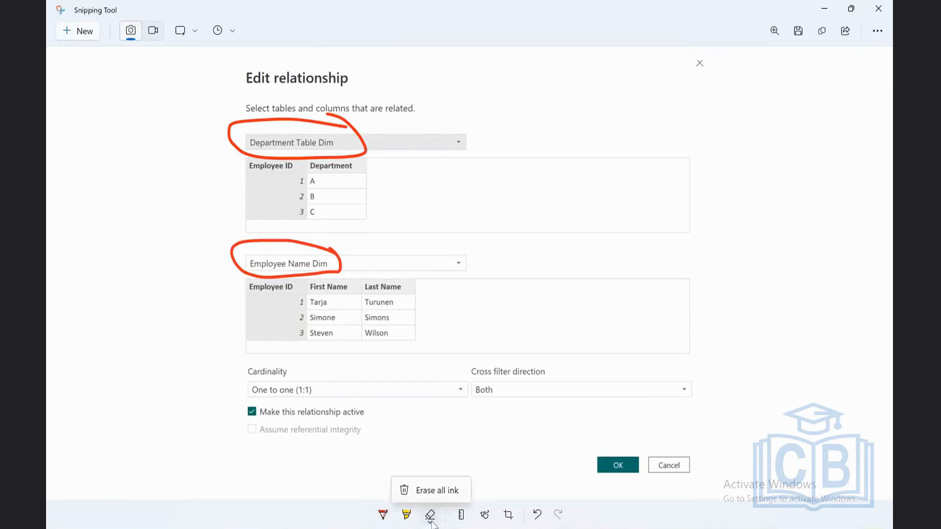
left_click(434, 492)
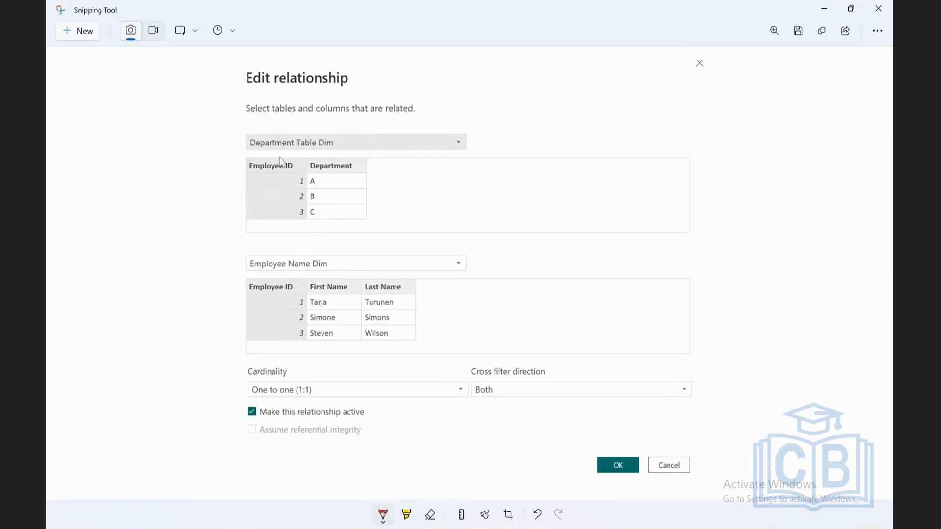
Step: Draw a red double-headed arrow linking the Employee ID columns of both tables on the screenshot, and erase all ink
mouse_move(243, 166)
left_mouse_down()
mouse_move(228, 170)
mouse_move(210, 201)
left_mouse_up()
mouse_move(230, 283)
left_mouse_down()
mouse_move(242, 292)
mouse_move(230, 293)
left_mouse_up()
left_click_drag(231, 159, 245, 169)
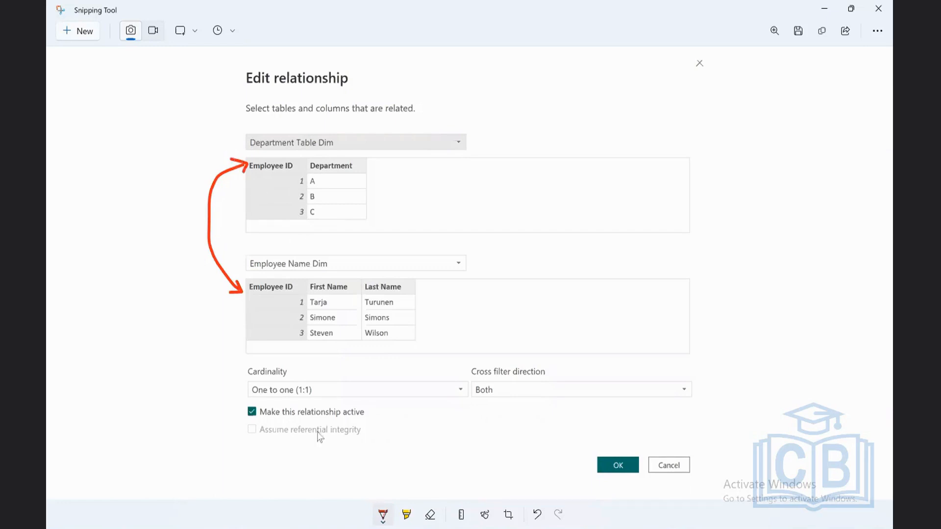
left_click(386, 520)
left_click(454, 519)
left_click(436, 517)
left_click(431, 517)
left_click(433, 495)
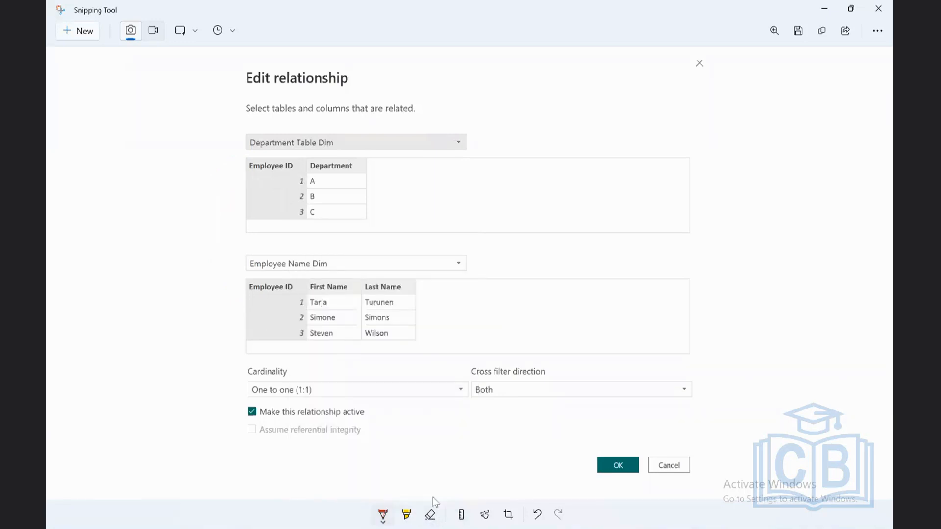
Step: Circle the One to one (1:1) cardinality and the Both cross filter direction in red, and return to Power BI Desktop
mouse_move(322, 396)
left_mouse_down()
mouse_move(293, 379)
mouse_move(242, 401)
mouse_move(279, 408)
mouse_move(318, 399)
left_mouse_up()
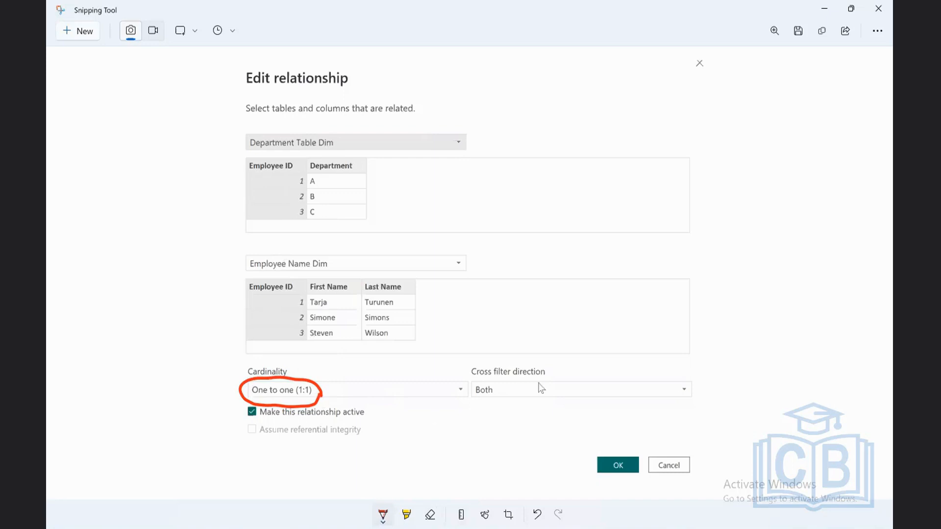
left_click_drag(529, 385, 471, 383)
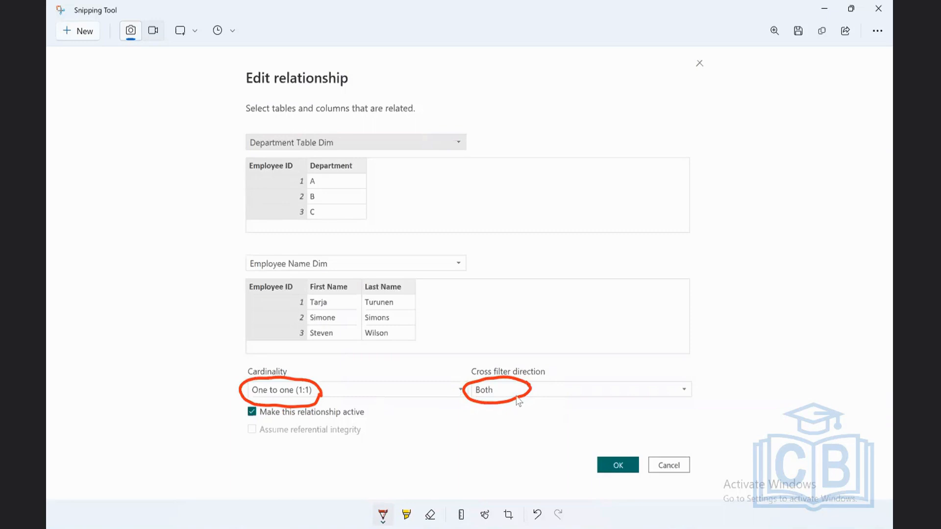
left_click(824, 11)
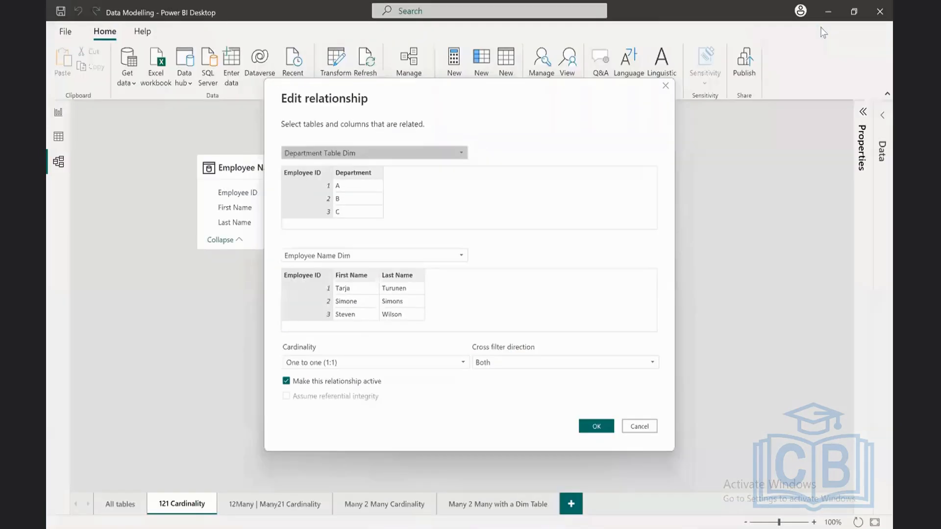
Step: Try the Single cross filter direction for the relationship, switch it back to Both, and cancel the relationship edit
left_click(486, 362)
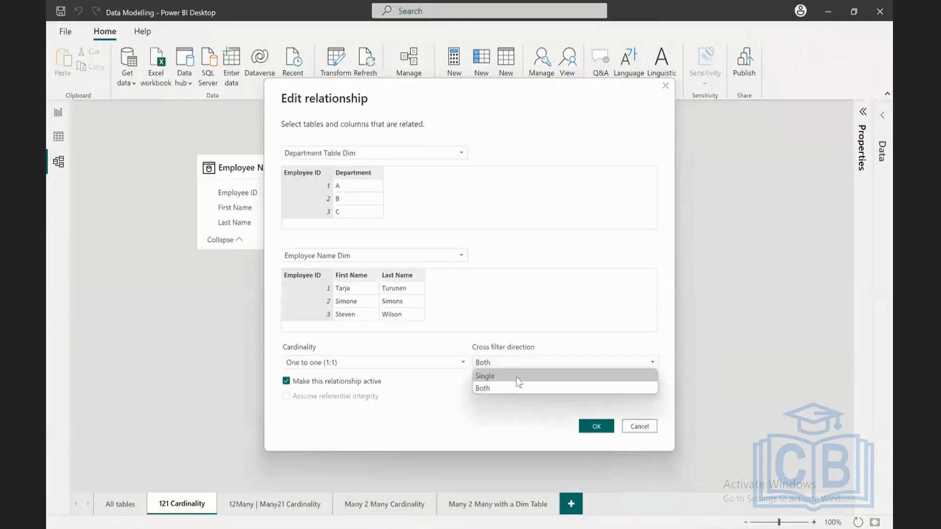
left_click(511, 381)
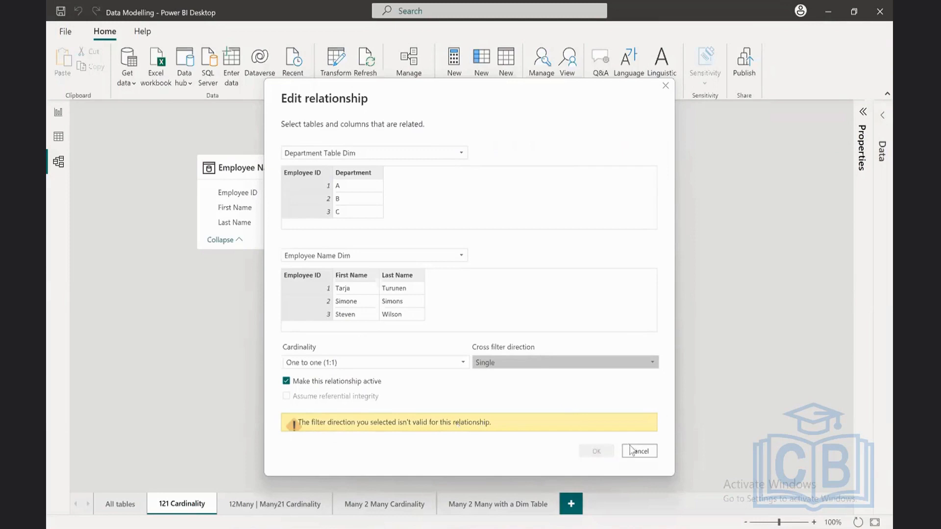
left_click(507, 361)
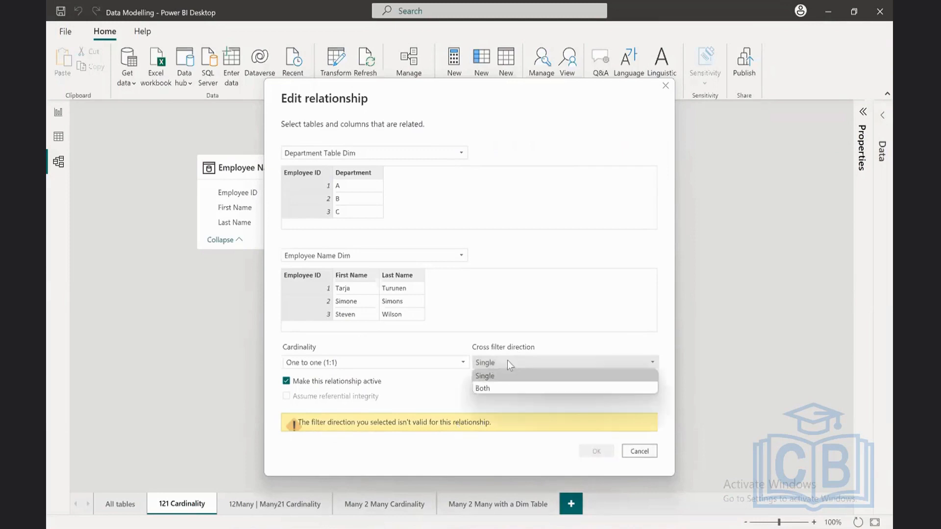
left_click(502, 386)
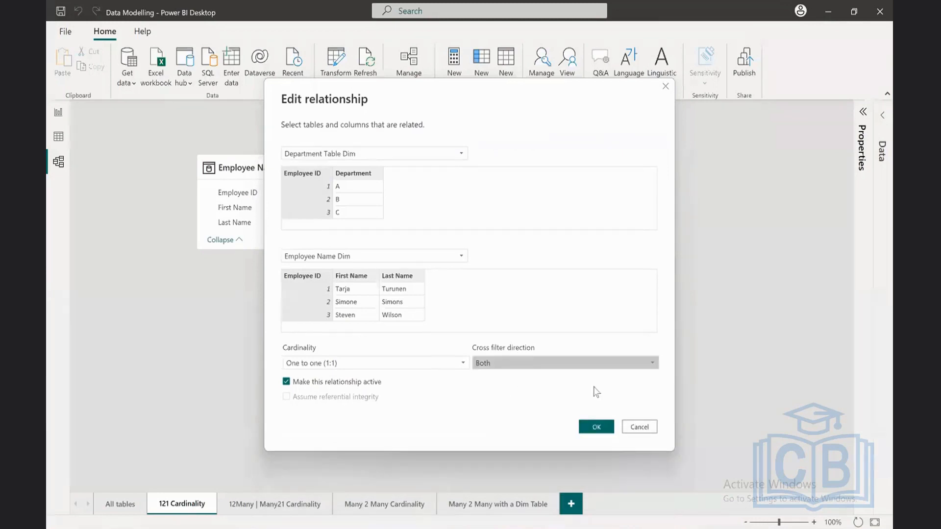
left_click(652, 428)
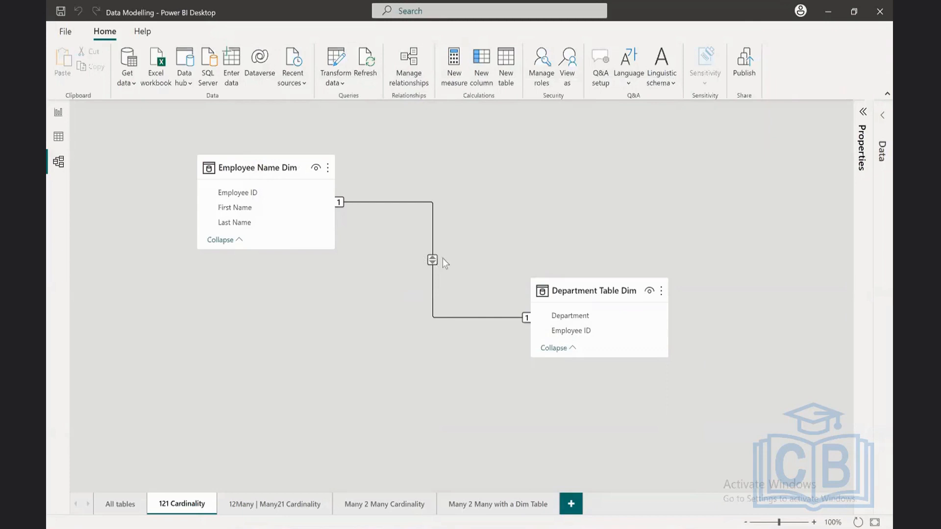
Step: In the report view, test cross-filtering both ways with Employee ID 1 in Department Table and Employee ID 2 in Employee Table, clearing each selection
left_click(62, 120)
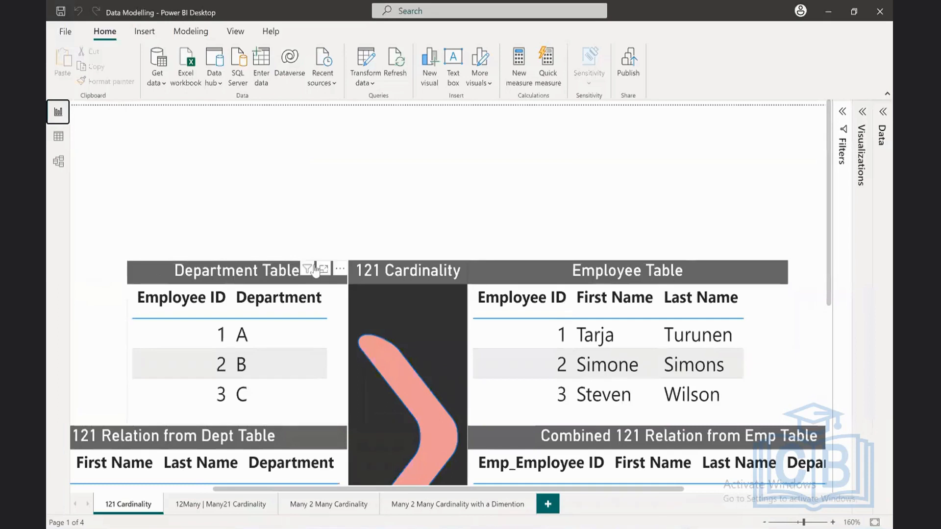
left_click(834, 523)
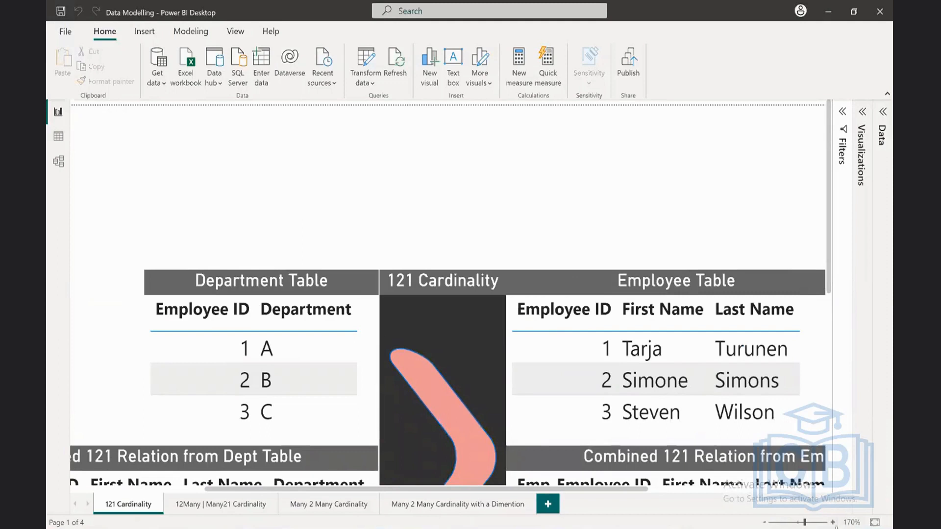
left_click(833, 522)
left_click_drag(496, 488, 539, 493)
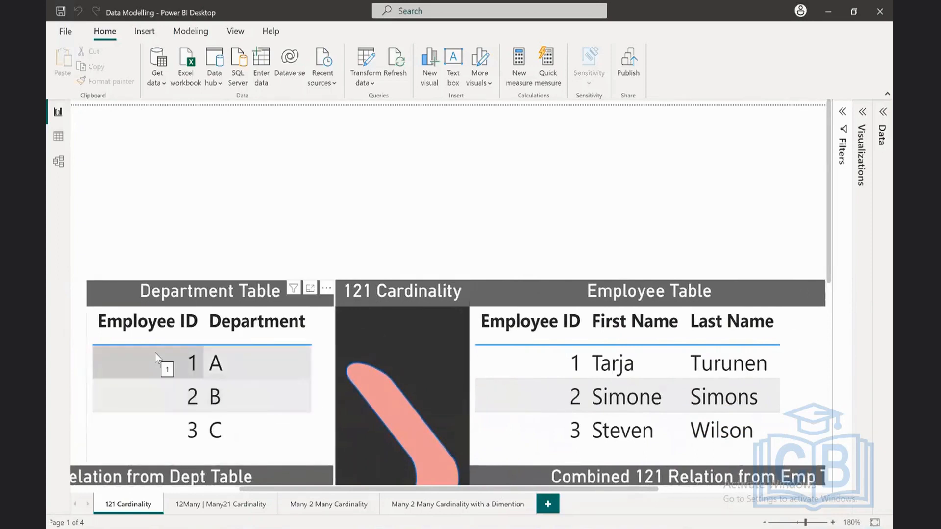
left_click(163, 363)
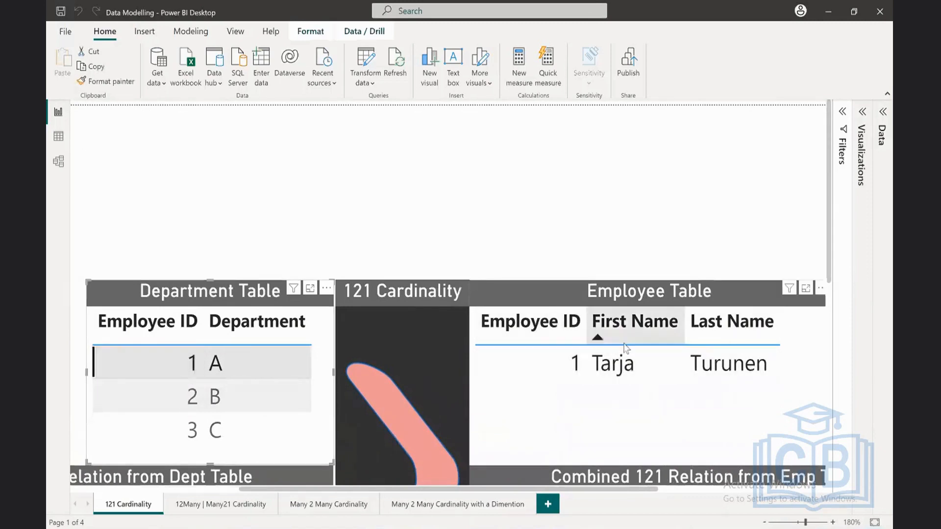
left_click(161, 366)
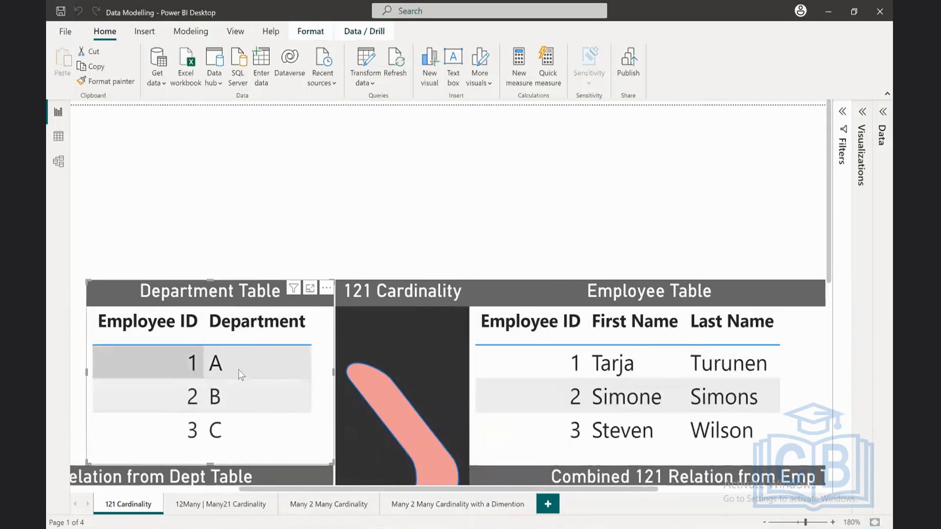
left_click(522, 398)
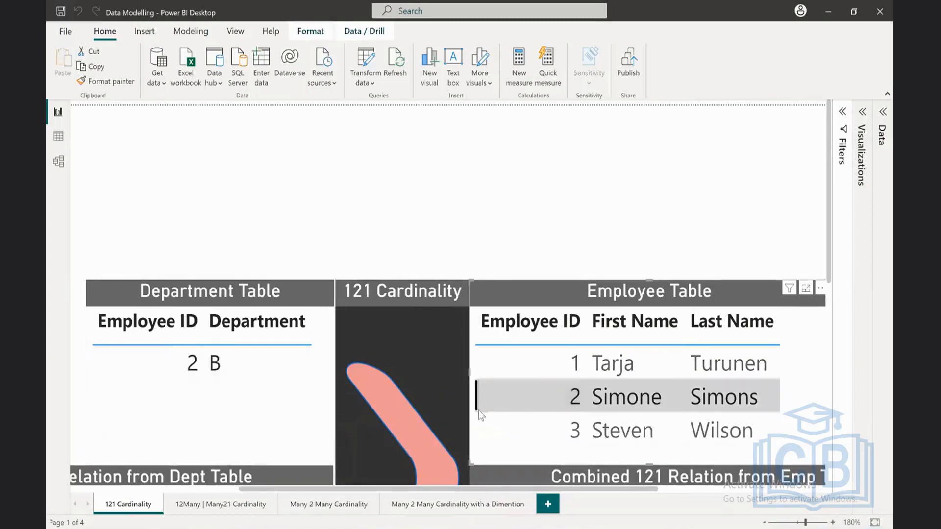
left_click(520, 398)
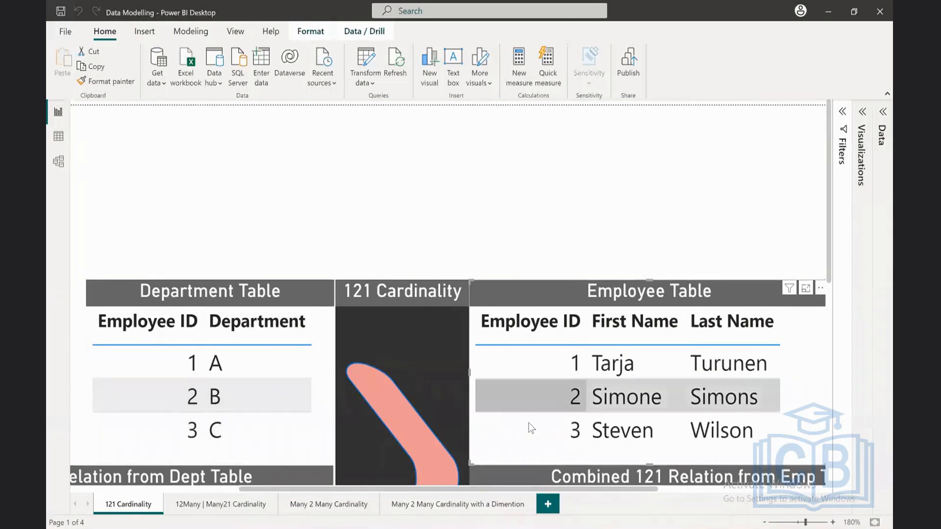
Step: Examine the Combined 121 Relation from Dept Table visual and the fields used as its columns
left_click(764, 522)
left_click(765, 522)
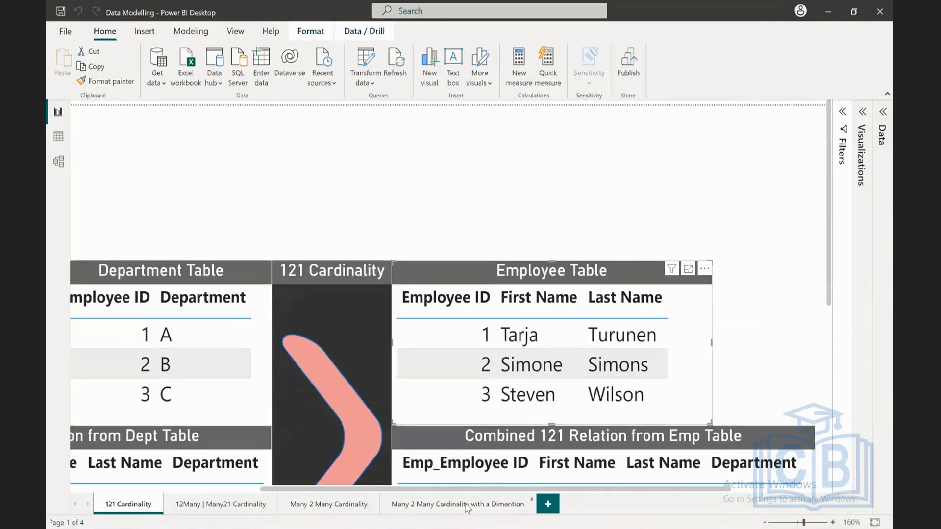
left_click_drag(472, 489, 286, 488)
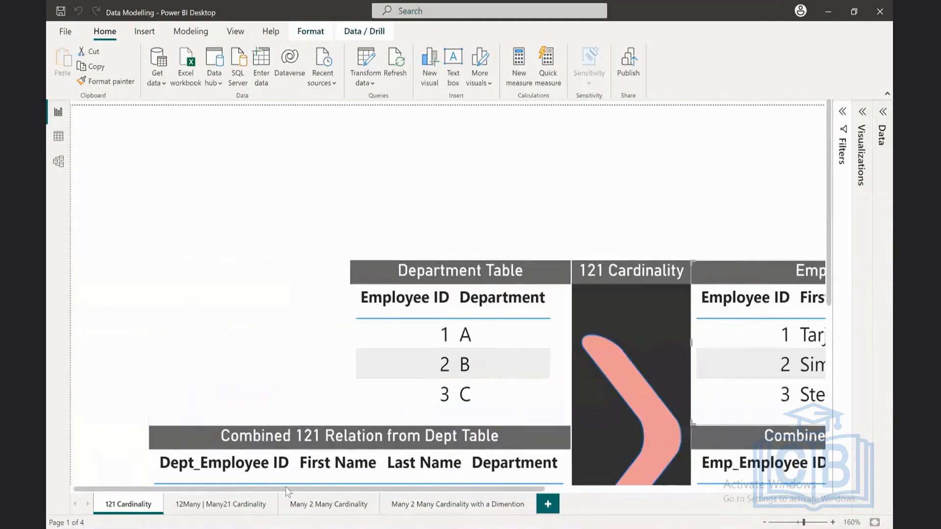
scroll(489, 417, "down", 5)
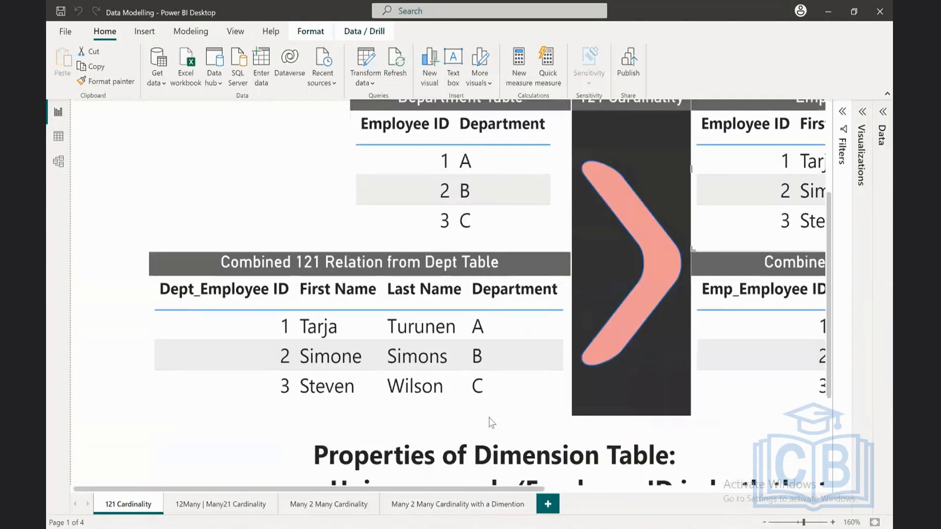
scroll(491, 422, "up", 2)
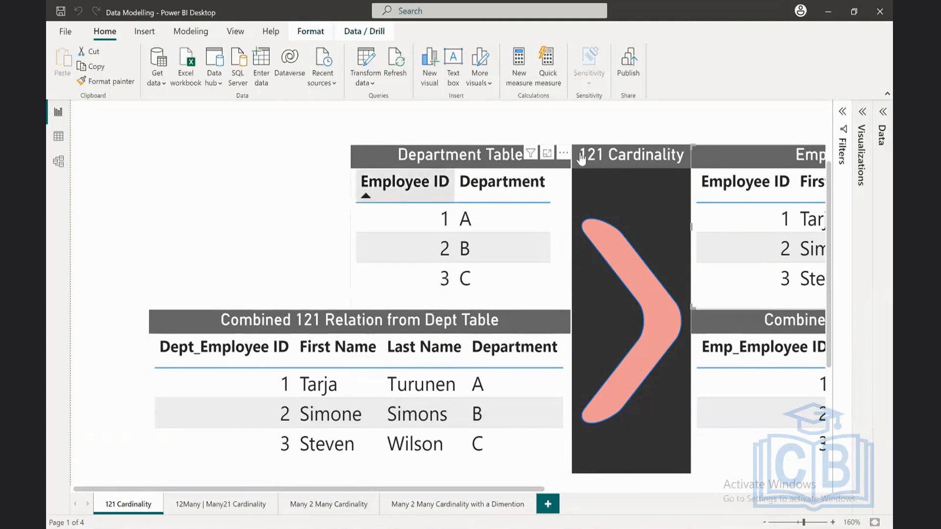
left_click(862, 113)
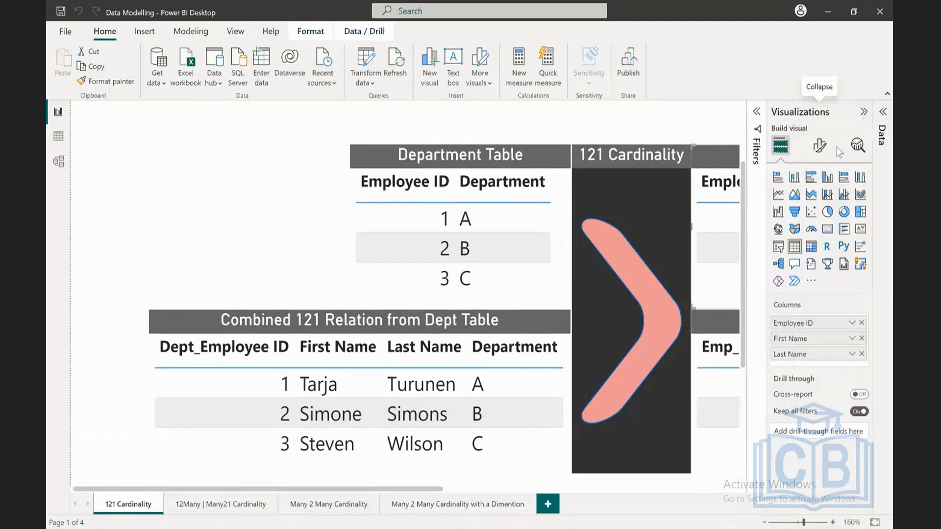
left_click(243, 313)
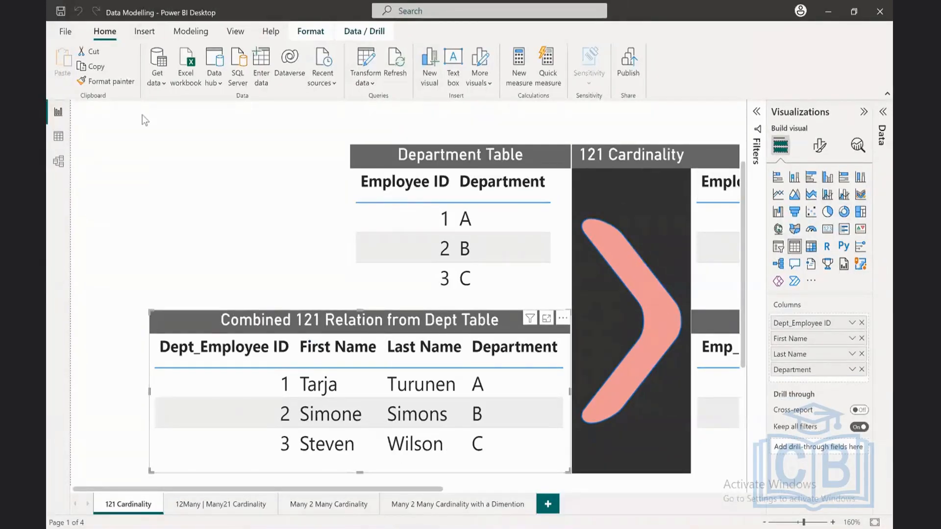
left_click(863, 112)
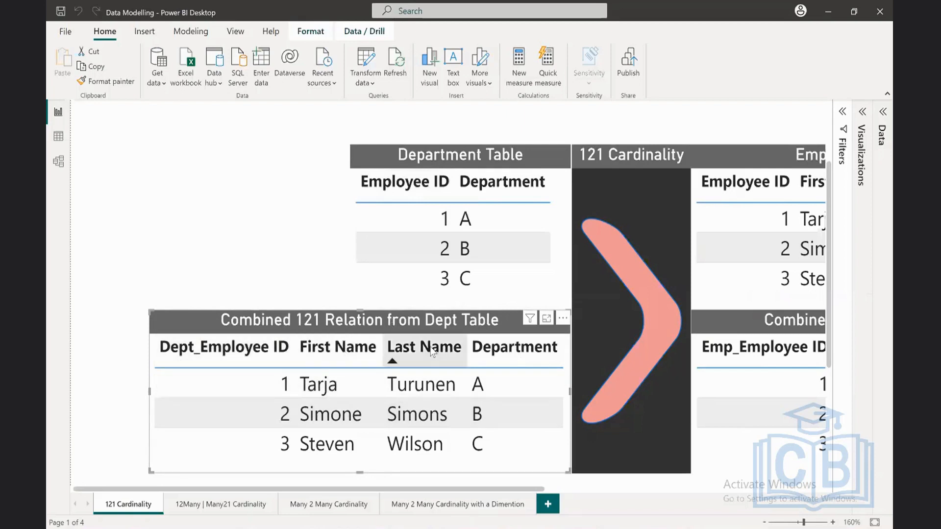
Step: Compare the Combined 121 Relation from Emp Table visual with the one built from the department table
scroll(789, 227, "right", 5)
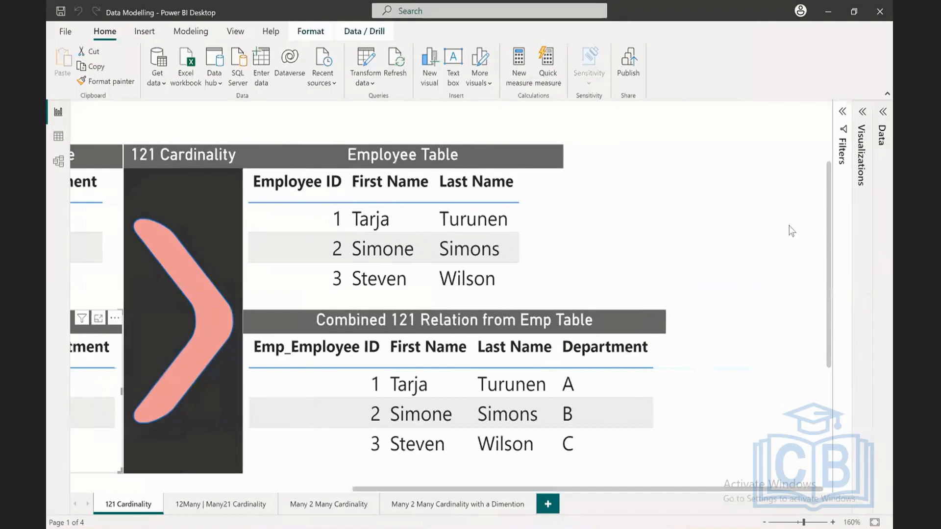
scroll(481, 220, "left", 5)
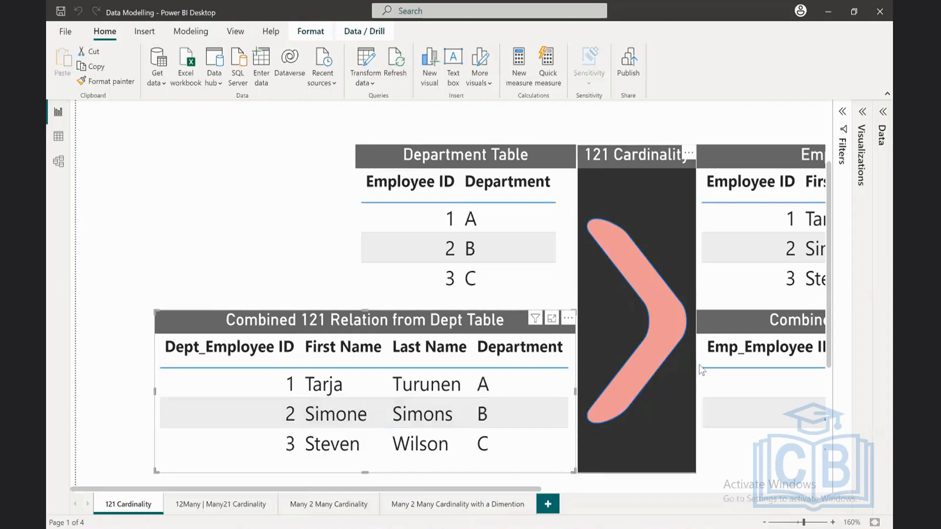
scroll(699, 365, "right", 5)
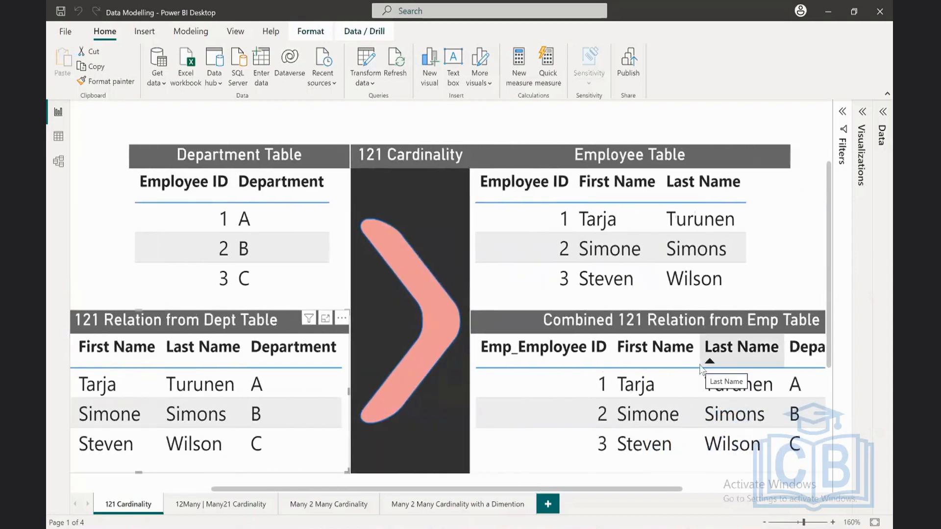
left_click(697, 366)
scroll(698, 366, "right", 5)
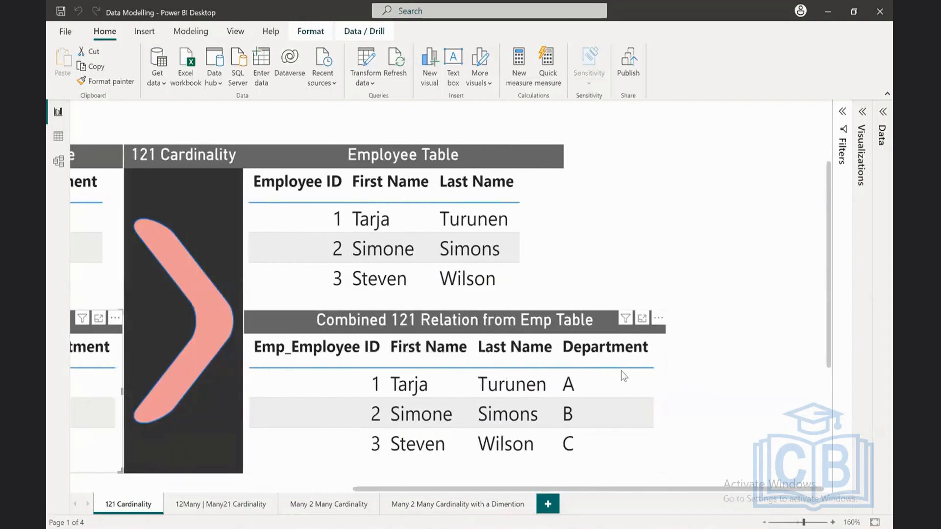
left_click(293, 367)
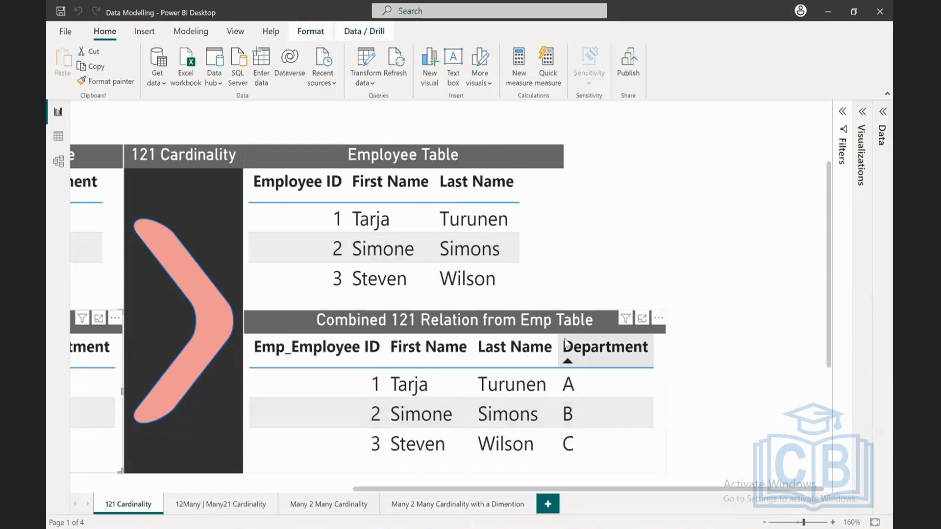
scroll(513, 391, "left", 2)
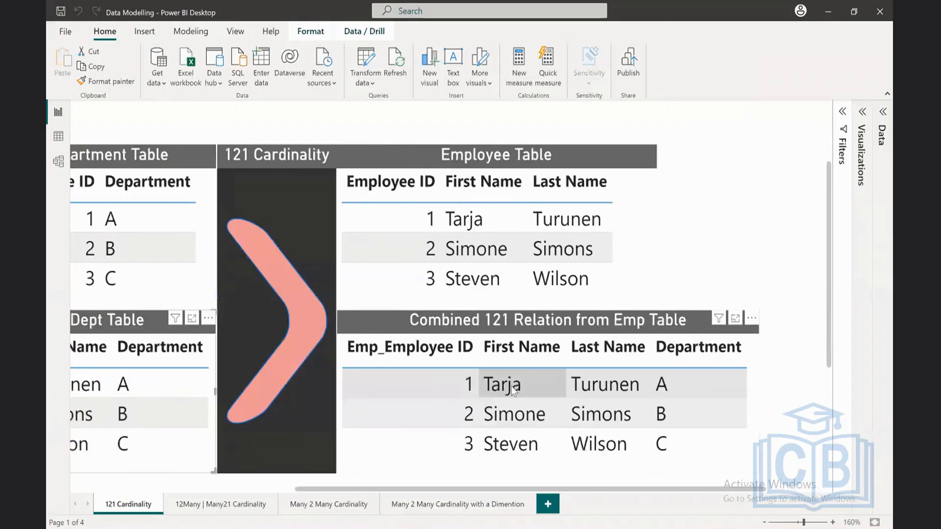
scroll(513, 390, "left", 2)
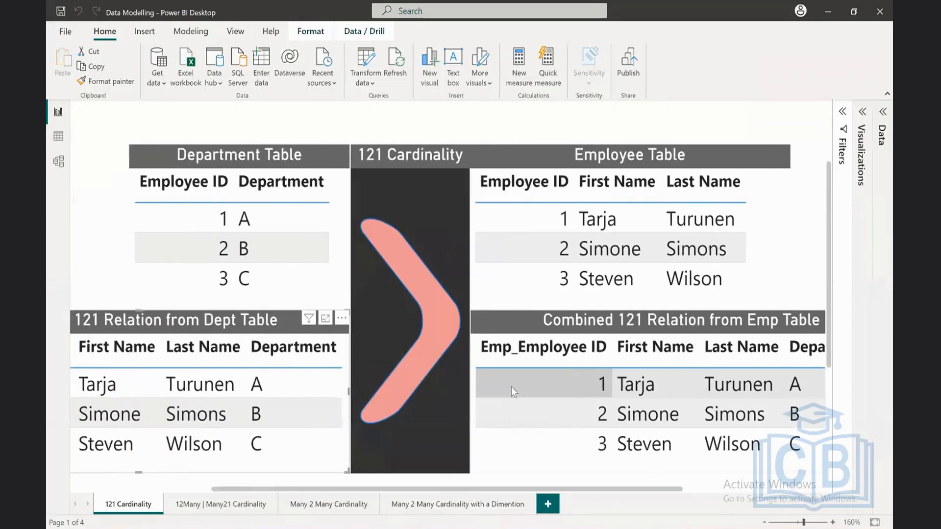
Step: Examine all four tables together with the Properties of Dimension Table notes on the 121 Cardinality page
left_click(764, 522)
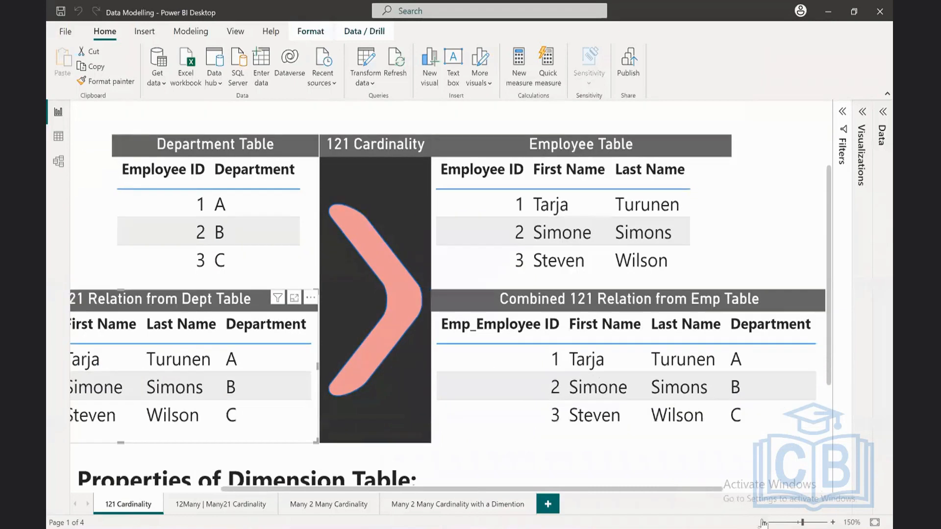
left_click(765, 523)
scroll(502, 392, "left", 4)
scroll(501, 391, "right", 3)
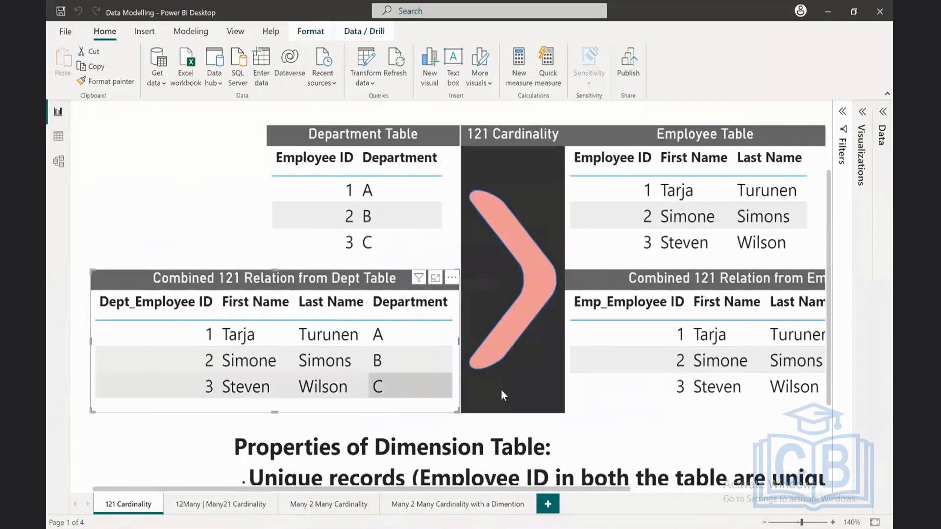
scroll(501, 390, "left", 2)
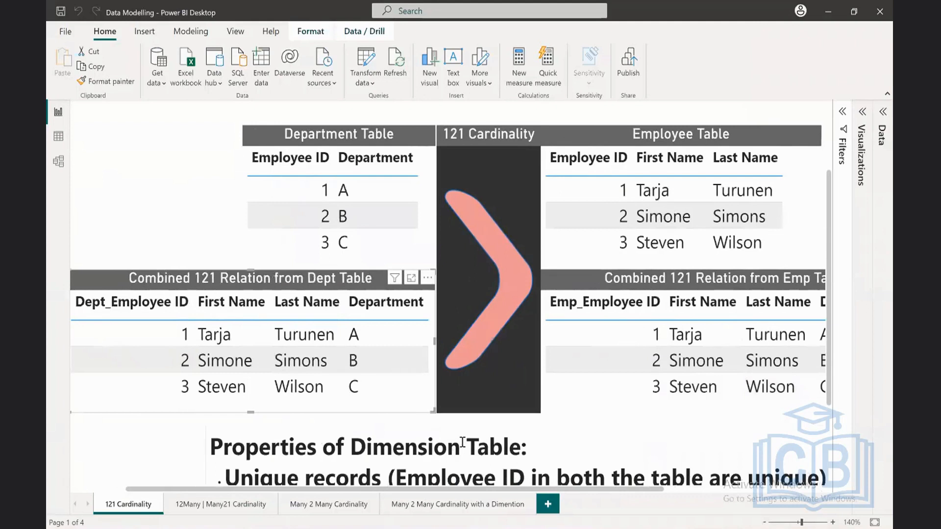
left_click(765, 523)
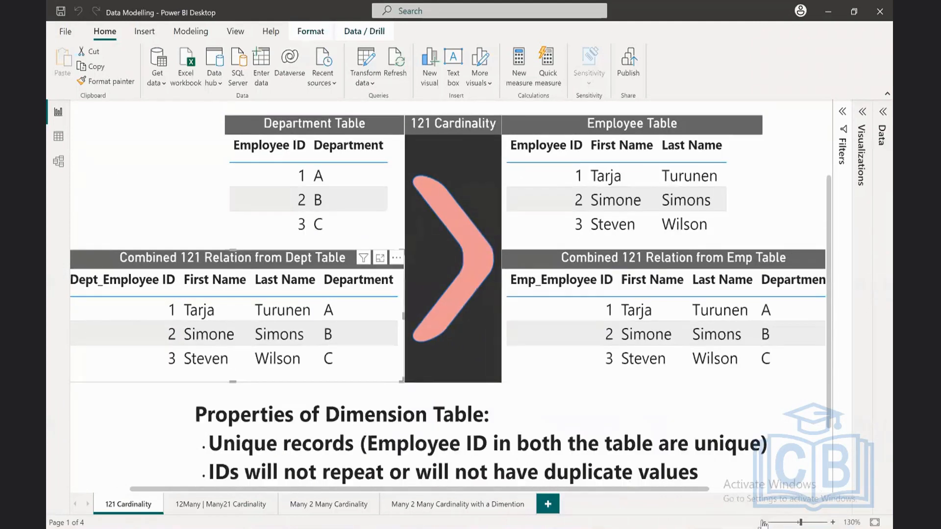
left_click(765, 524)
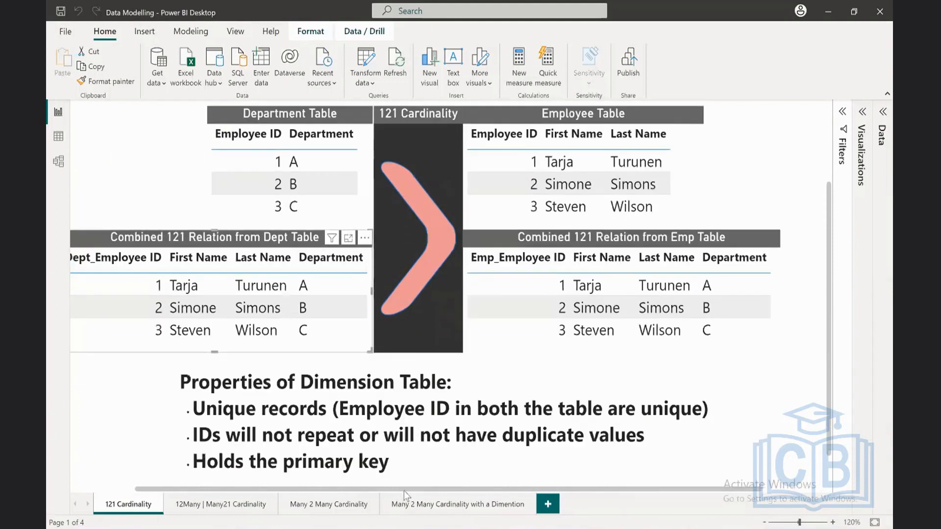
left_click_drag(403, 490, 378, 489)
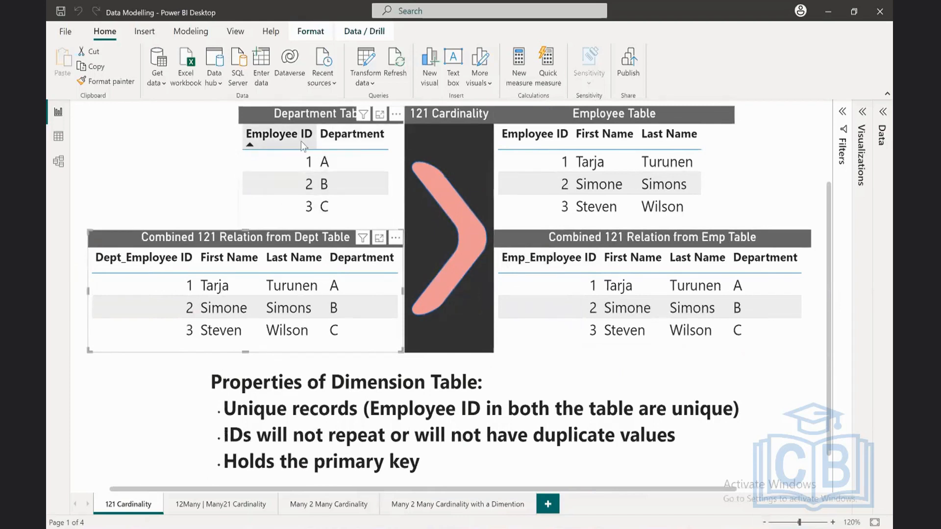
Step: Cross-filter the whole page by Employee ID 1 in Department Table and by Employee ID 2 in Employee Table, clearing each selection
left_click(286, 163)
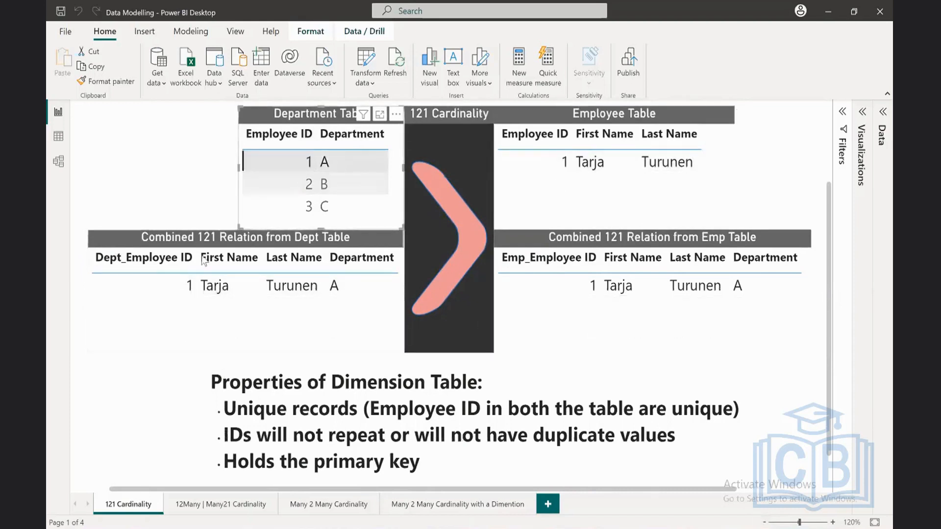
left_click(307, 156)
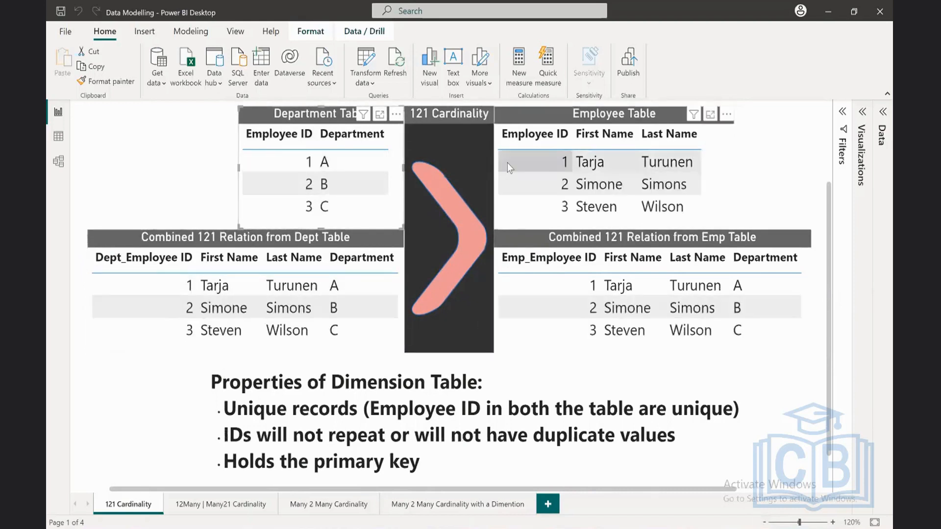
left_click(539, 189)
left_click(540, 189)
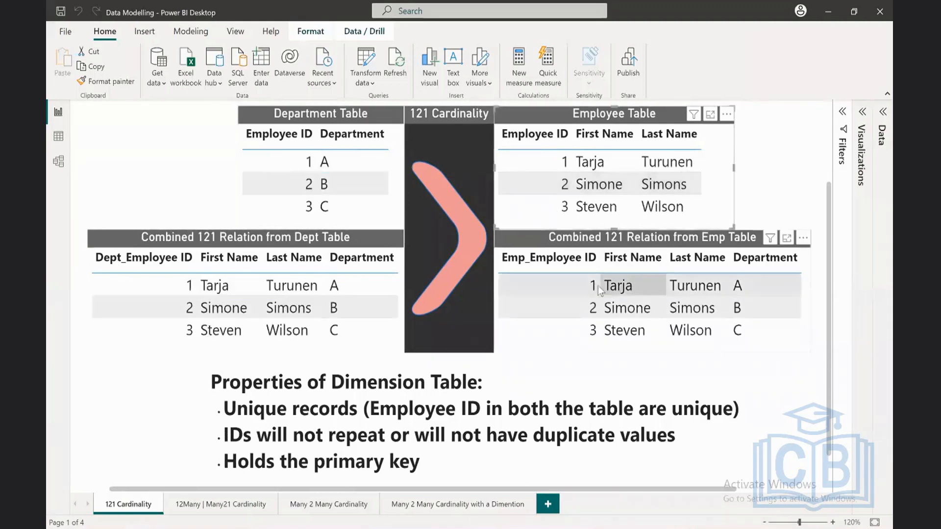
Step: Test cross-filtering from the combined tables with Emp_Employee ID 2 and 3 and Dept_Employee ID 3, clear each selection, and fit the page to the view
left_click(570, 308)
left_click(569, 308)
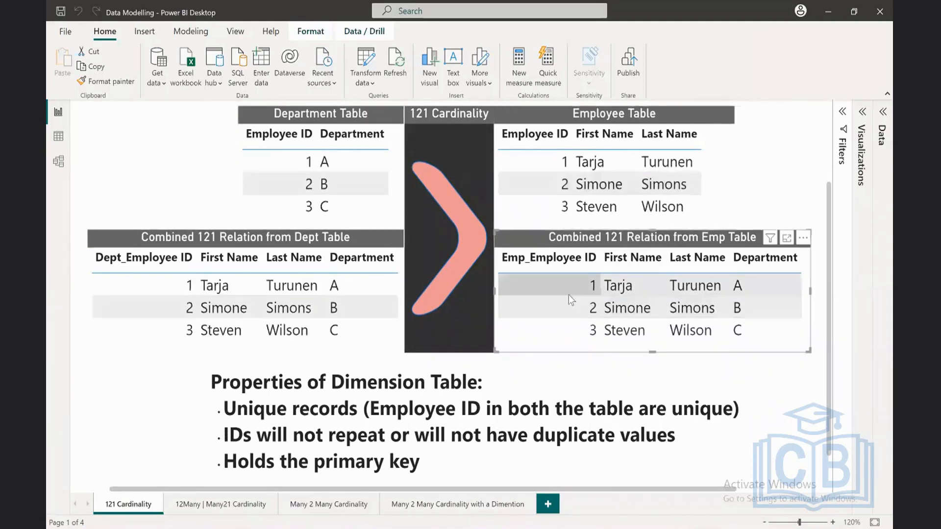
left_click(563, 333)
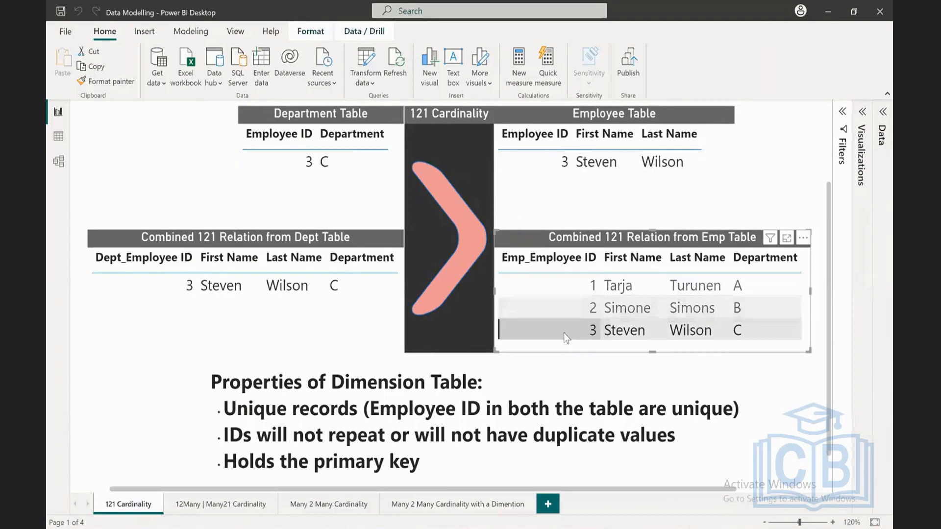
left_click(563, 334)
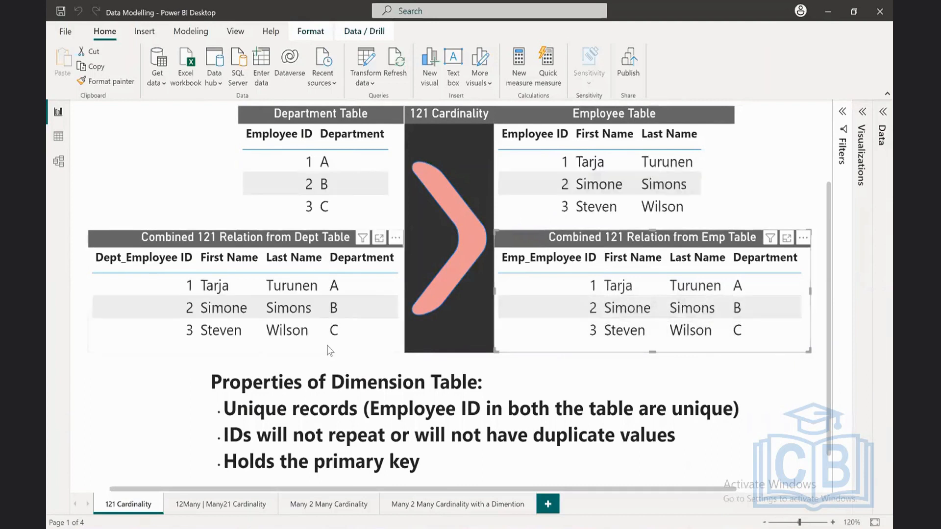
left_click(143, 332)
left_click(143, 333)
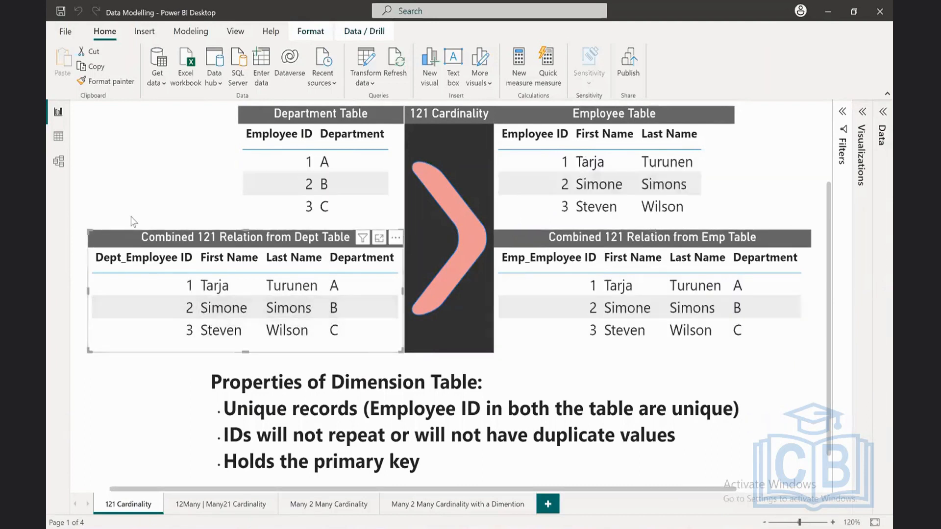
left_click(135, 163)
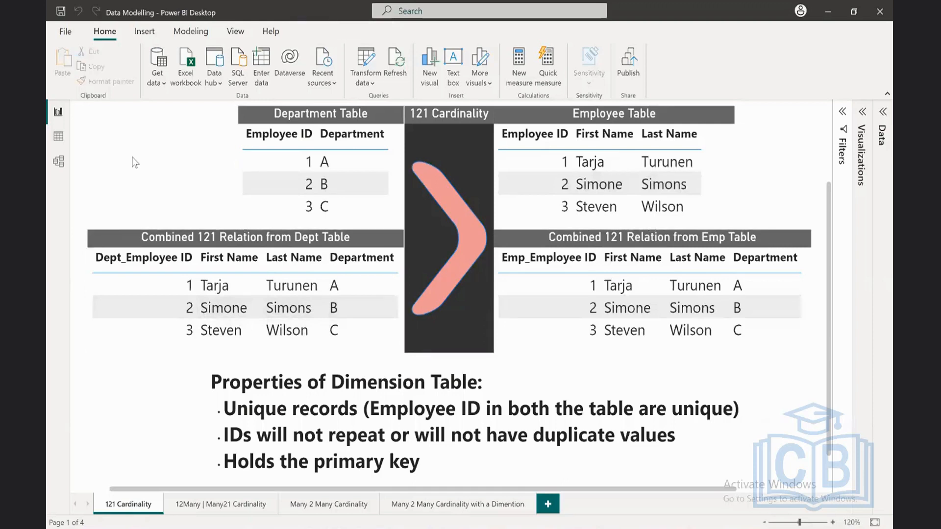
left_click(876, 523)
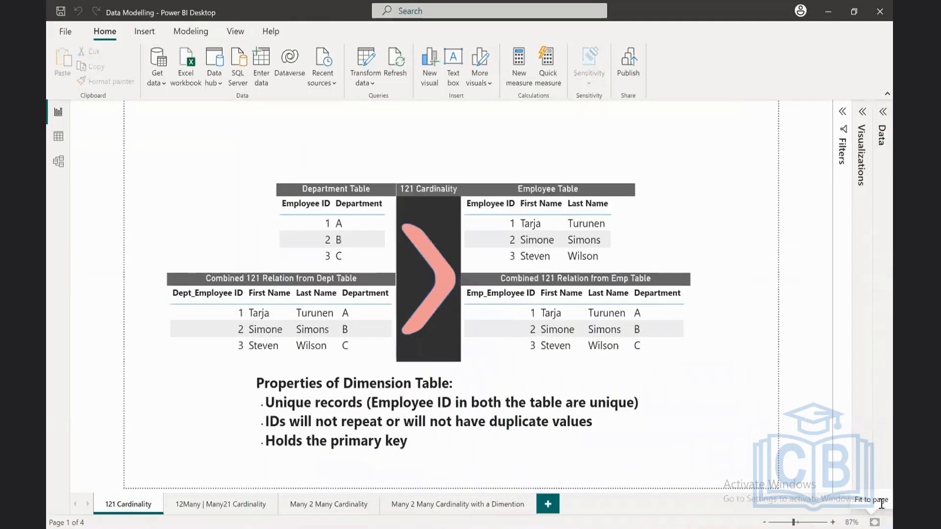
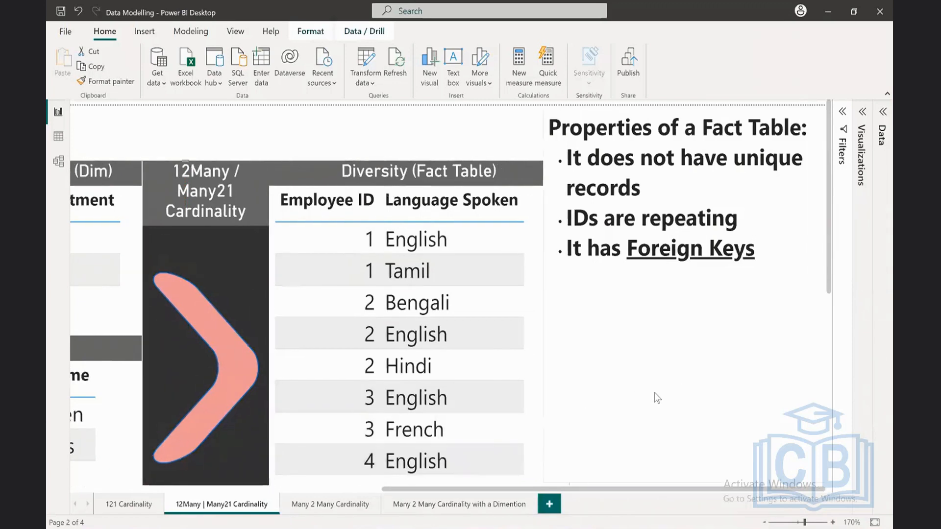
Step: Compare the Employee ID values in the Department, Employee and Diversity tables on the 12Many | Many21 Cardinality report page
scroll(655, 394, "left", 10)
scroll(488, 338, "down", 2)
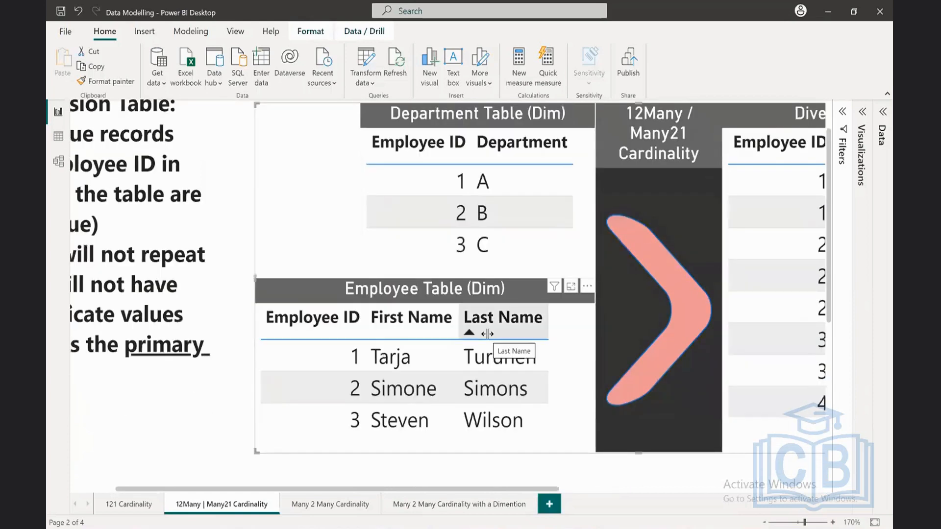
scroll(487, 334, "right", 5)
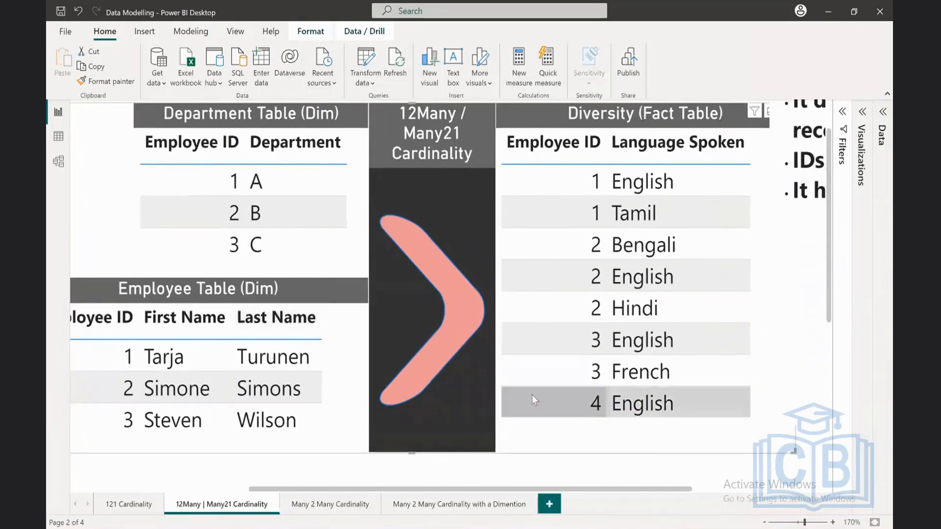
scroll(384, 369, "left", 5)
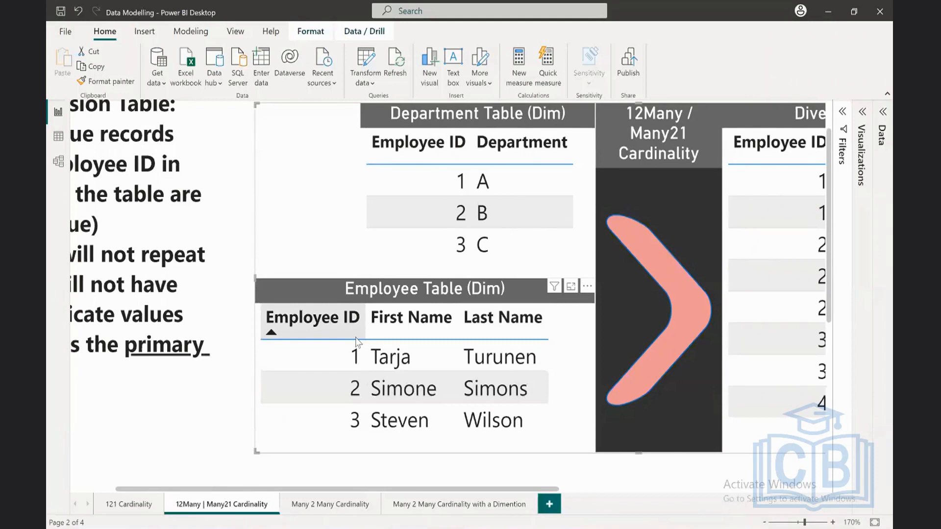
scroll(354, 337, "right", 5)
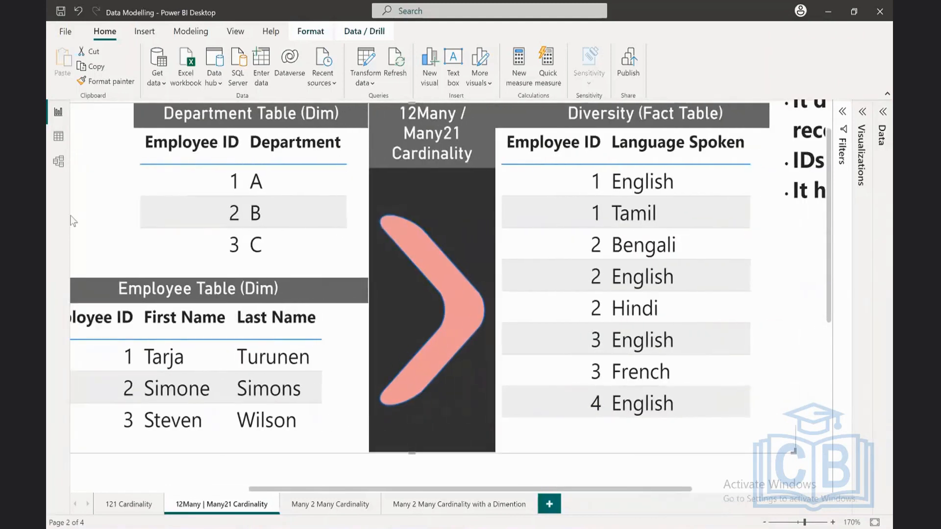
Step: In the 12Many | Many21 Cardinality model layout, delete the Department Table Dim to Diversity relationship and recreate it by linking their Employee ID fields
left_click(58, 164)
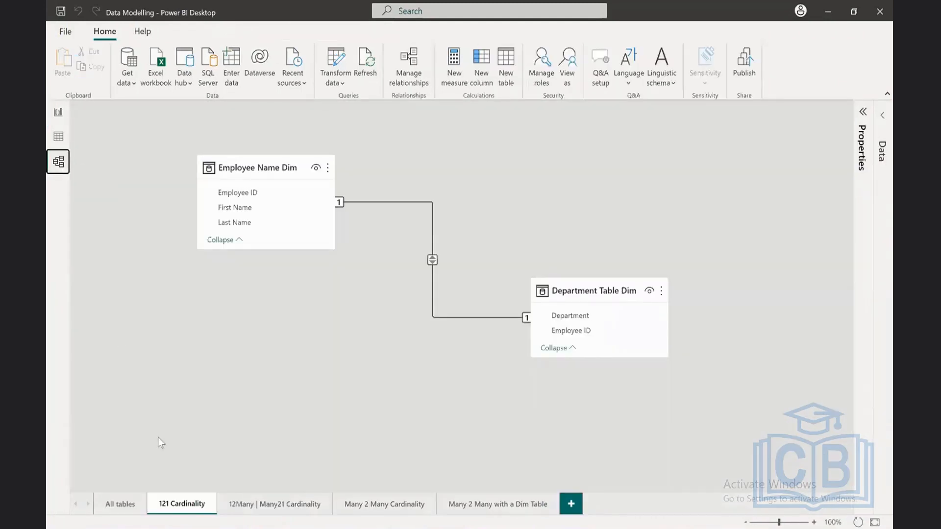
left_click(294, 503)
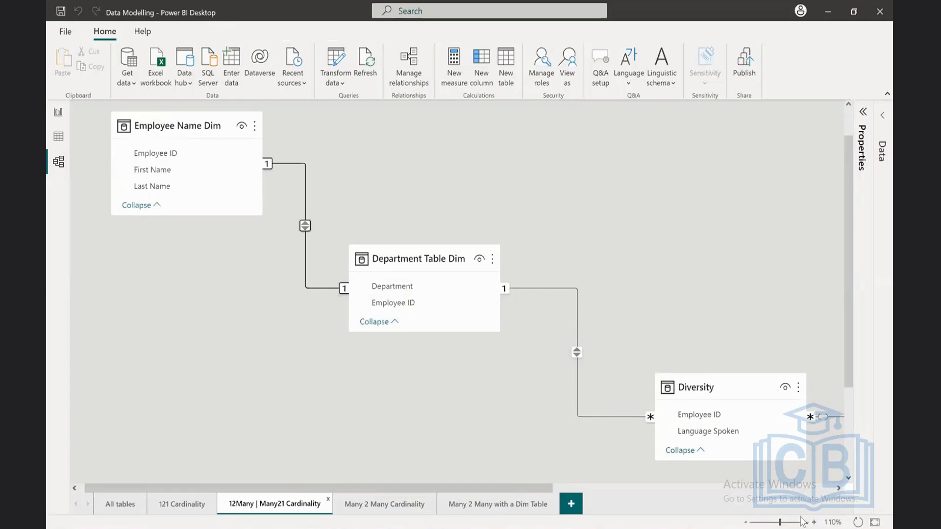
right_click(607, 416)
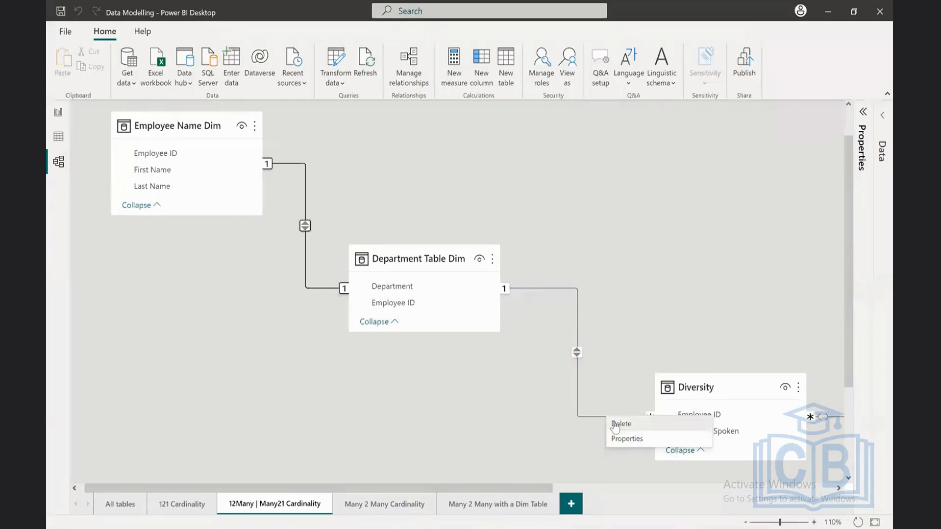
left_click(615, 424)
left_click(543, 295)
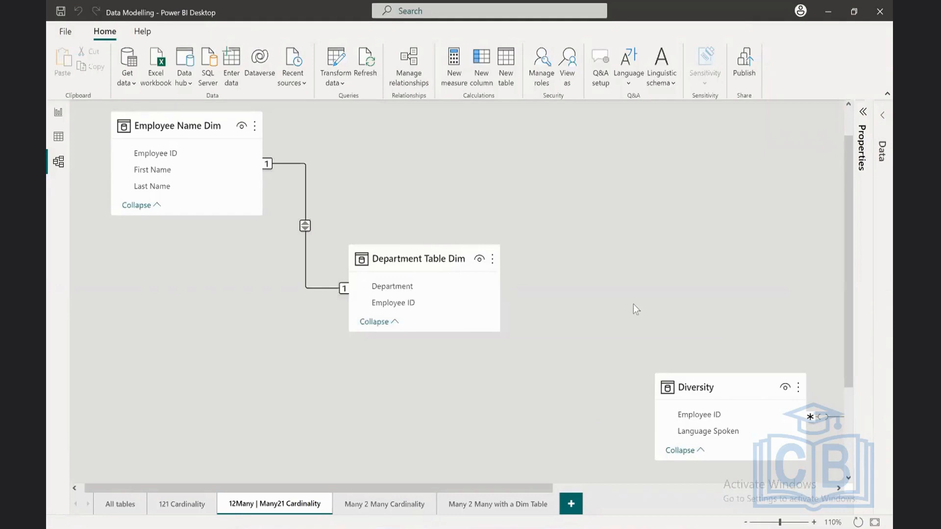
left_click(413, 306)
left_click_drag(413, 305, 725, 416)
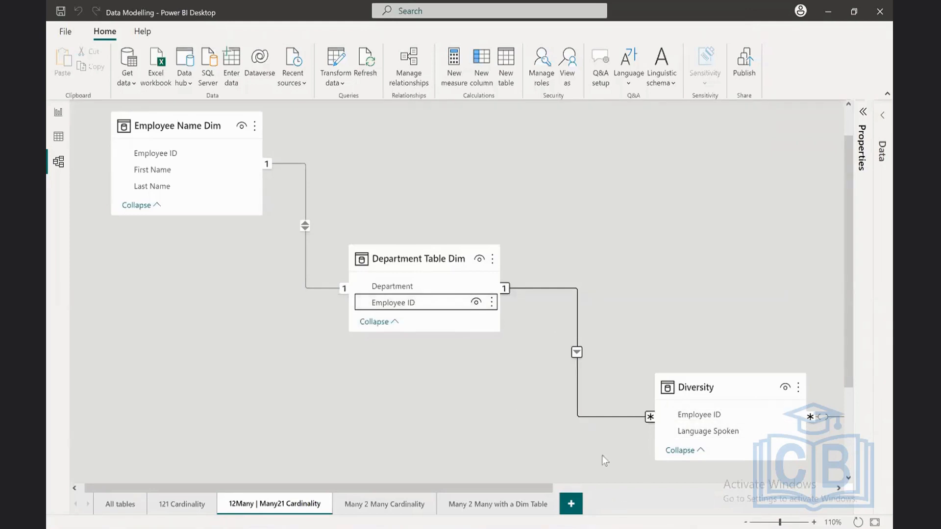
Step: Examine the cardinality markers and filter direction on the relationship line between Department Table Dim and Diversity at 150% zoom
mouse_move(546, 487)
left_mouse_down()
mouse_move(583, 488)
mouse_move(539, 489)
left_mouse_up()
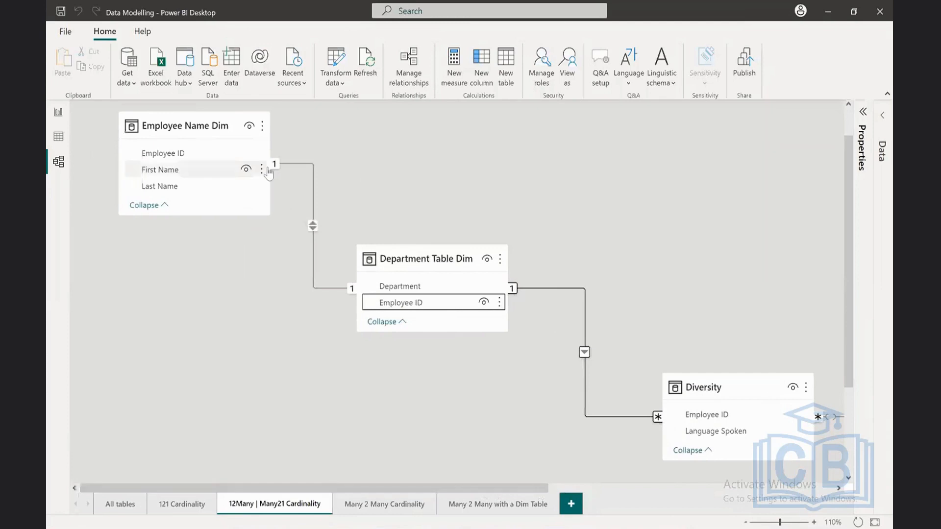
left_click_drag(518, 485, 607, 493)
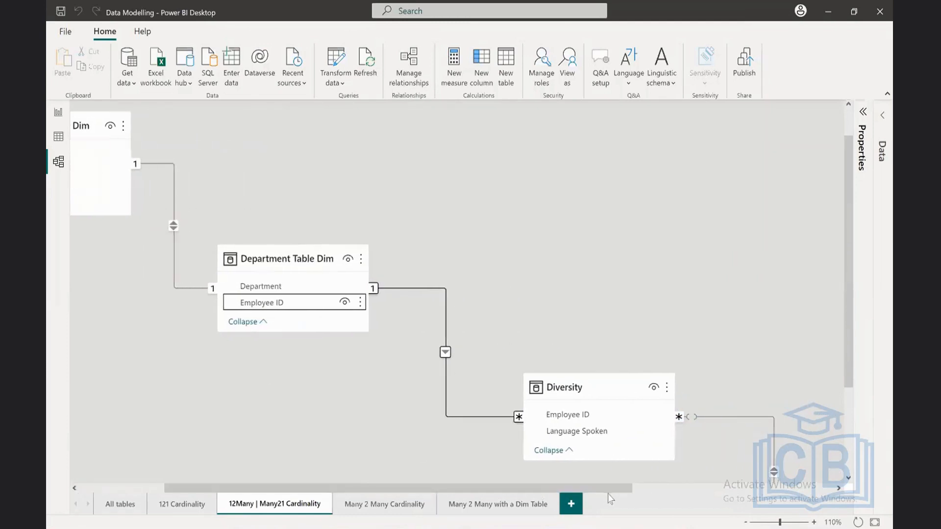
left_click(814, 523)
left_click(813, 522)
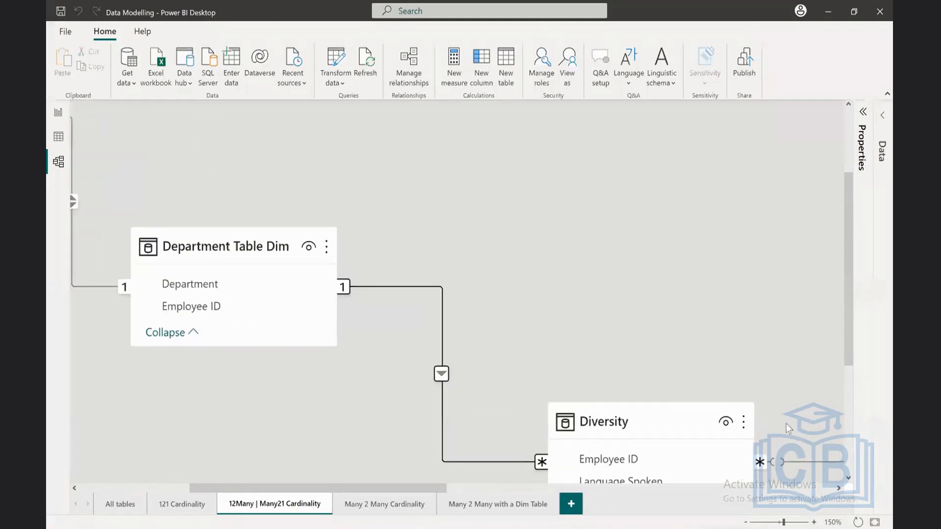
left_click_drag(845, 331, 849, 371)
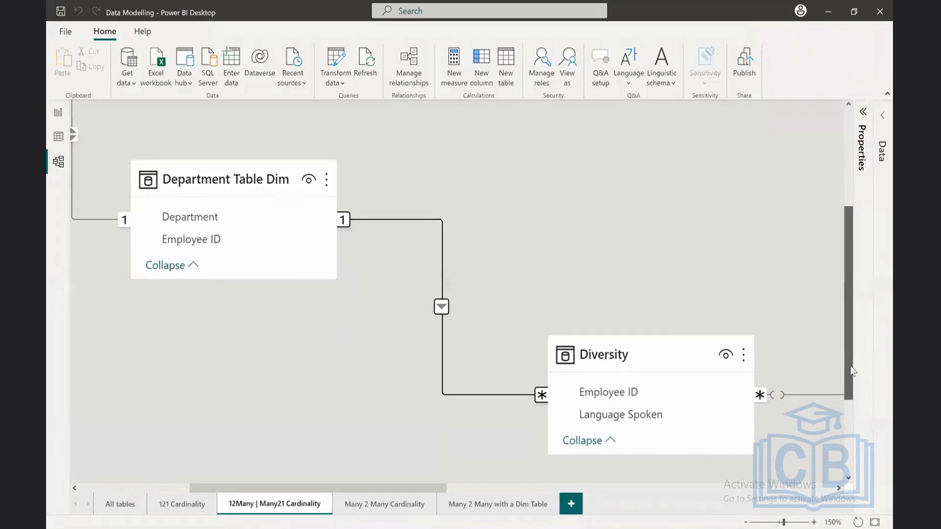
left_click_drag(433, 490, 456, 493)
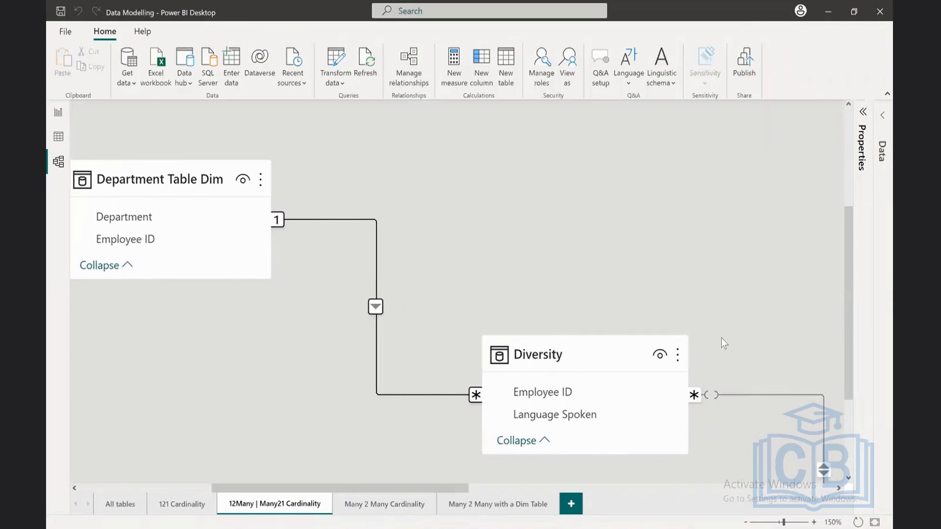
mouse_move(844, 375)
left_mouse_down()
mouse_move(850, 392)
mouse_move(842, 365)
left_mouse_up()
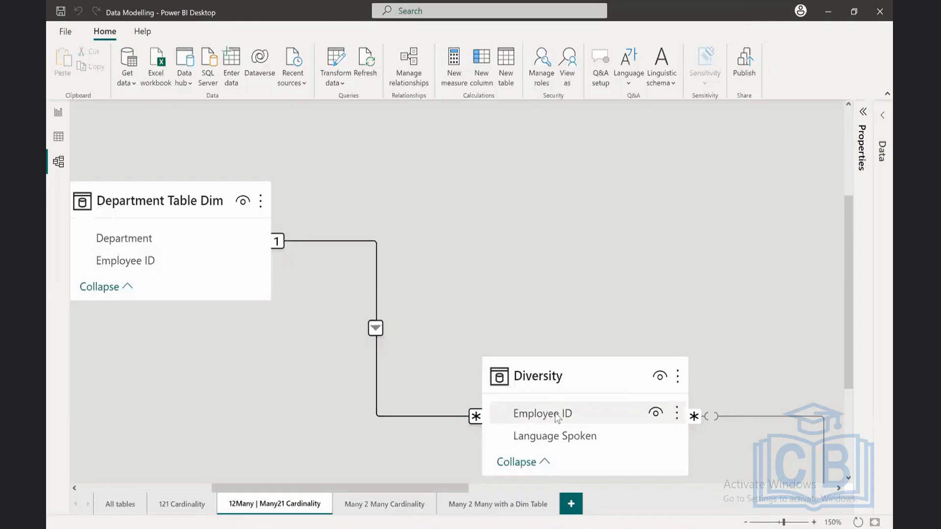
Step: Open the Department Table Dim to Diversity relationship for editing and capture the dialog in a maximized Snipping Tool window
double_click(377, 378)
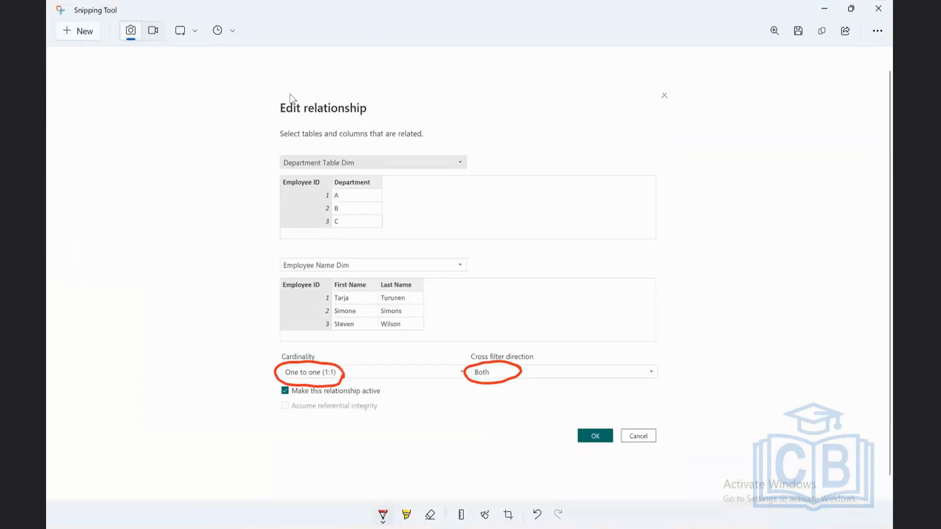
left_click(81, 30)
left_click_drag(273, 85, 671, 444)
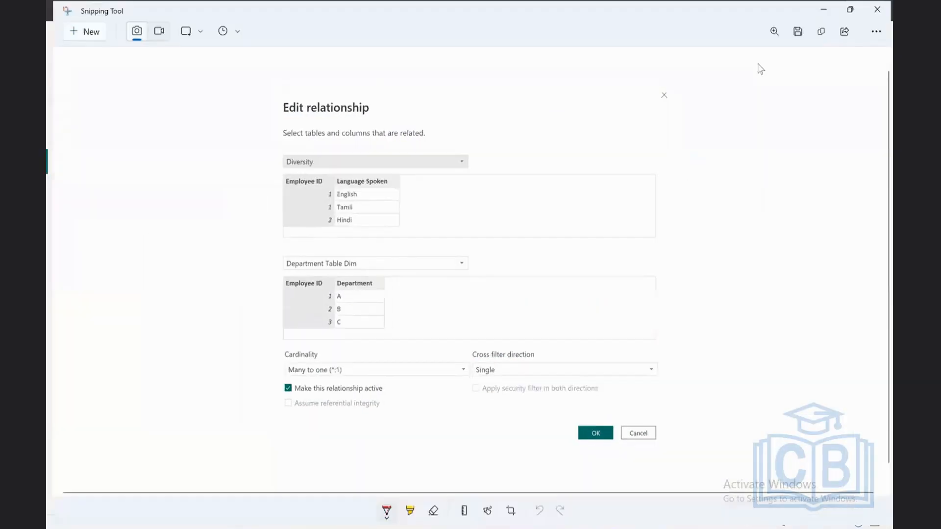
left_click(760, 66)
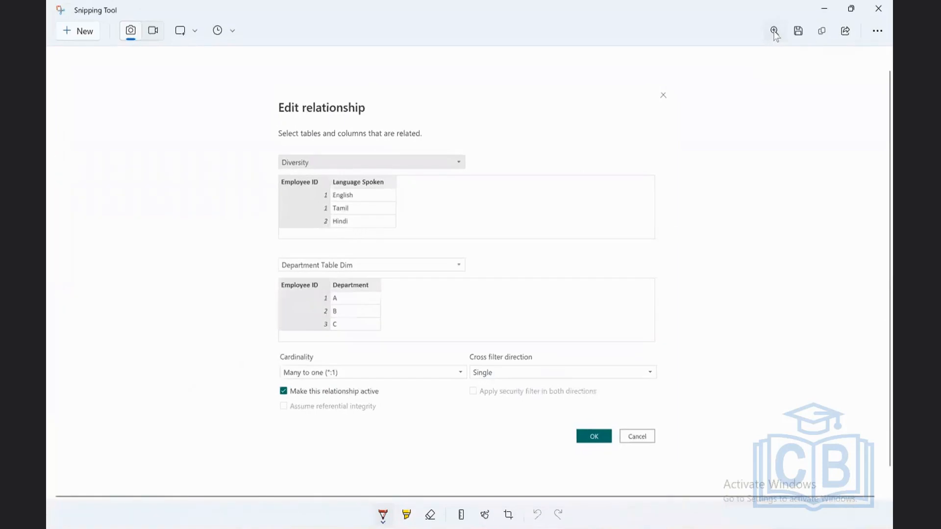
Step: Enlarge the capture, circle the Many to one (*:1) cardinality in red, and return to the Edit relationship dialog
left_click(774, 30)
mouse_move(706, 87)
left_mouse_down()
mouse_move(728, 91)
mouse_move(713, 87)
left_mouse_up()
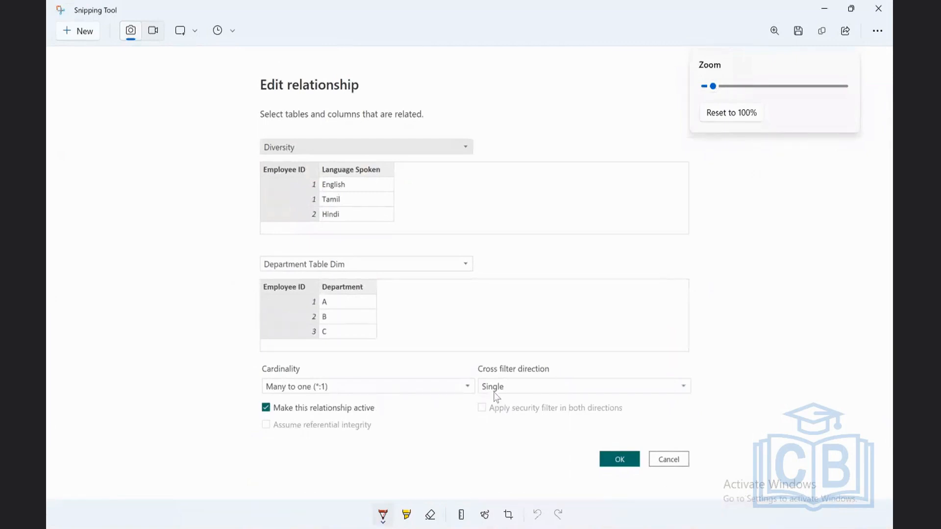
left_click(308, 369)
mouse_move(342, 382)
left_mouse_down()
mouse_move(300, 369)
mouse_move(231, 383)
mouse_move(319, 406)
mouse_move(346, 377)
mouse_move(344, 386)
left_mouse_up()
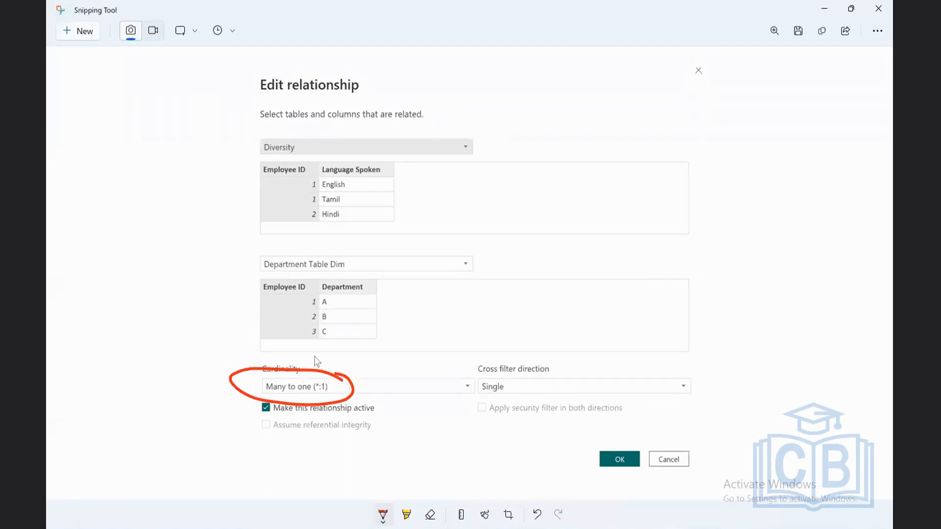
left_click(825, 11)
Step: Swap the related tables so that Department Table Dim is the first table and Diversity the second
left_click(311, 155)
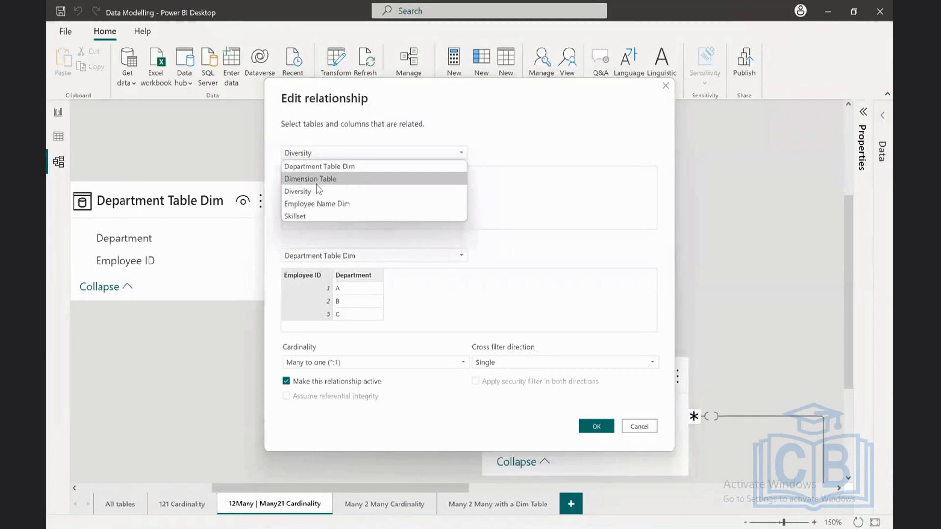
left_click(319, 168)
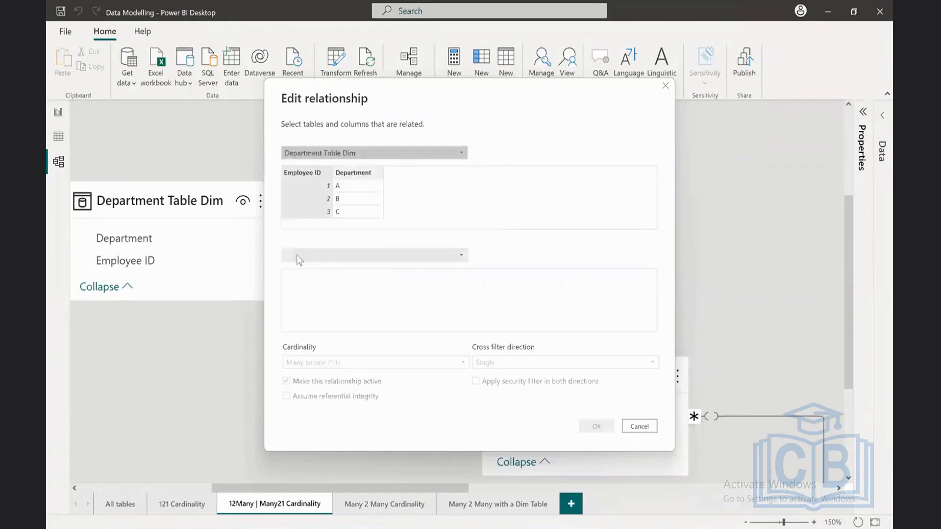
left_click(296, 255)
left_click(321, 281)
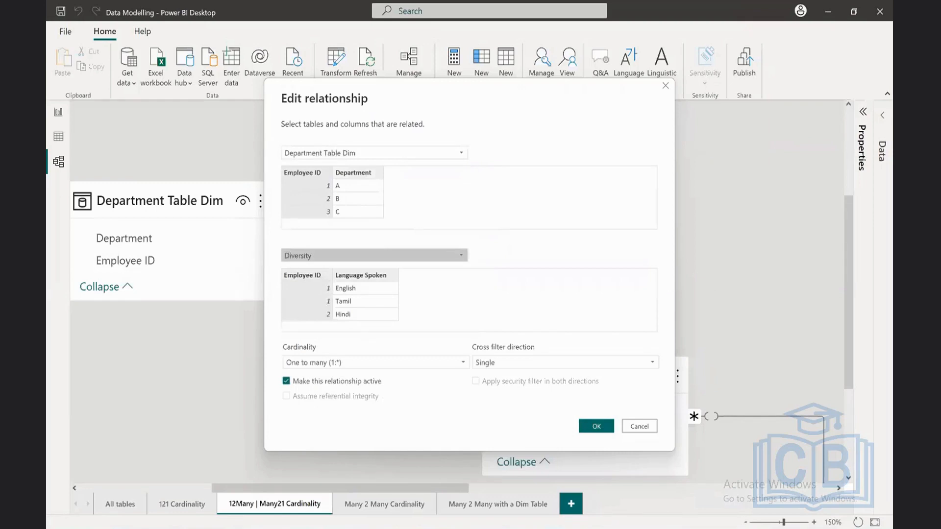
Step: Capture the swapped relationship settings in Snipping Tool and circle One to many (1:*) and the Single cross filter direction in red
mouse_move(580, 528)
left_click(541, 483)
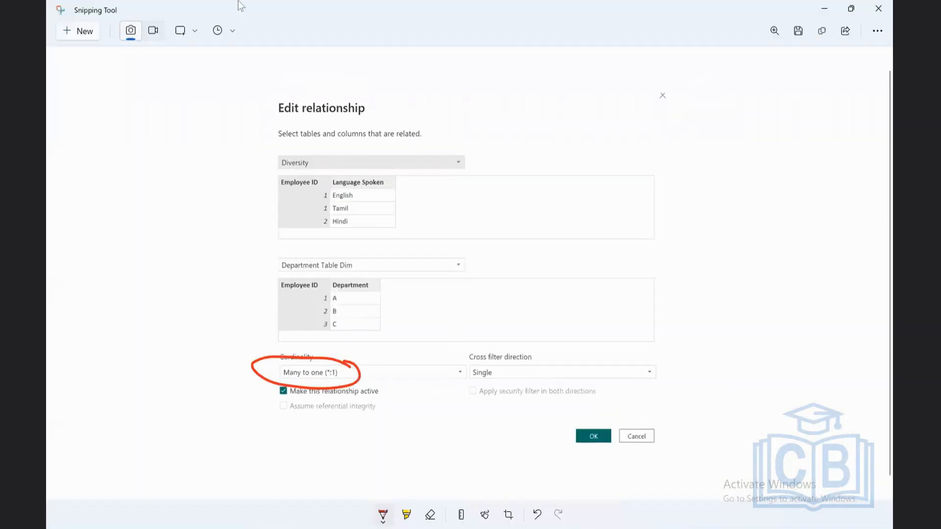
left_click(84, 31)
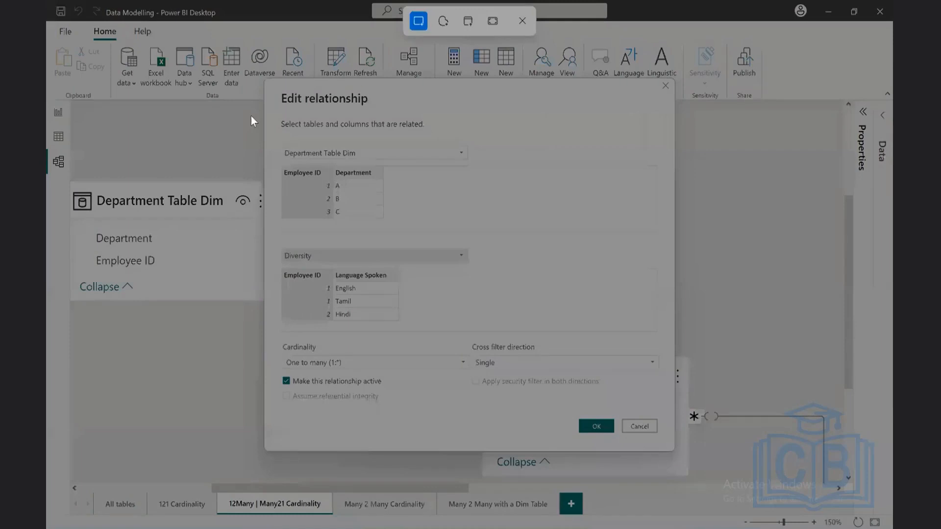
left_click_drag(271, 84, 674, 445)
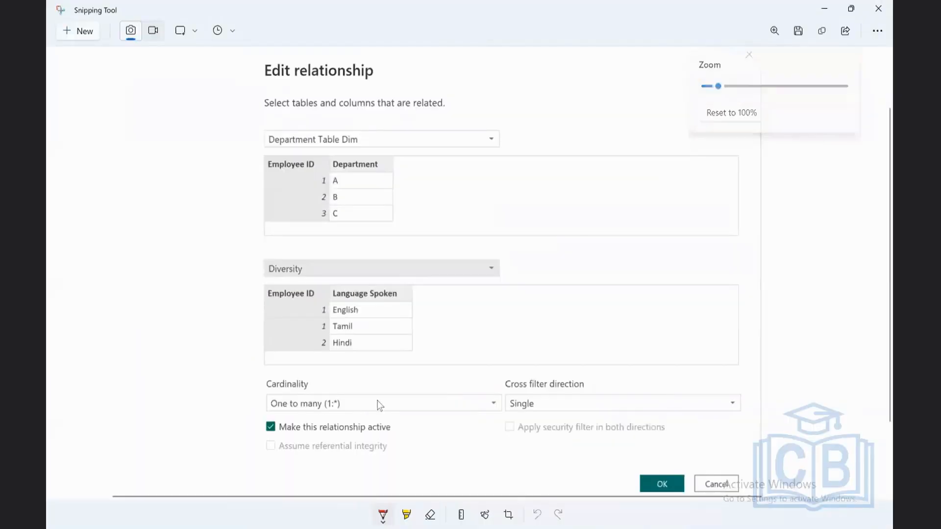
mouse_move(351, 403)
left_mouse_down()
mouse_move(268, 396)
mouse_move(269, 414)
mouse_move(361, 413)
mouse_move(345, 392)
left_mouse_up()
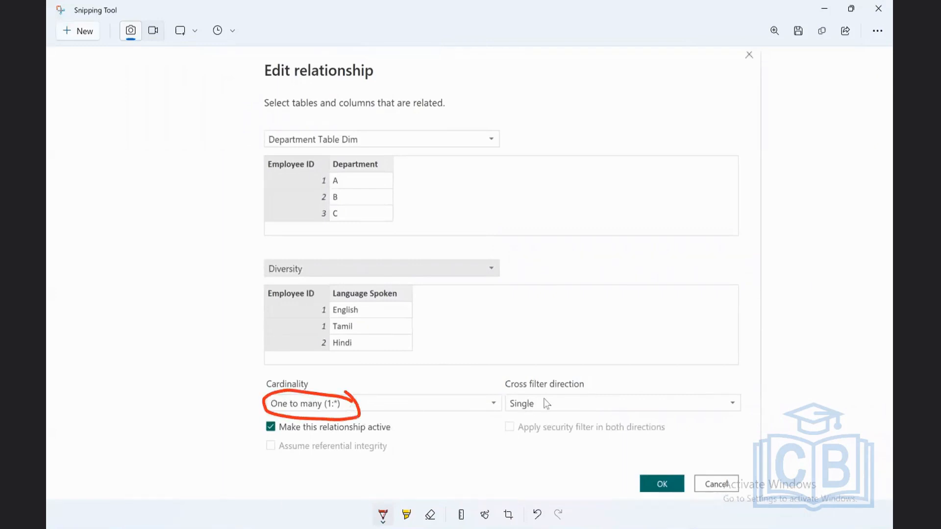
mouse_move(542, 396)
left_mouse_down()
mouse_move(496, 410)
mouse_move(529, 416)
mouse_move(543, 393)
left_mouse_up()
Step: Label Department Table Dim with D and Diversity with F, connect them with an arrow pointing to F, and return to Power BI
mouse_move(195, 132)
left_mouse_down()
mouse_move(219, 144)
mouse_move(211, 157)
left_mouse_up()
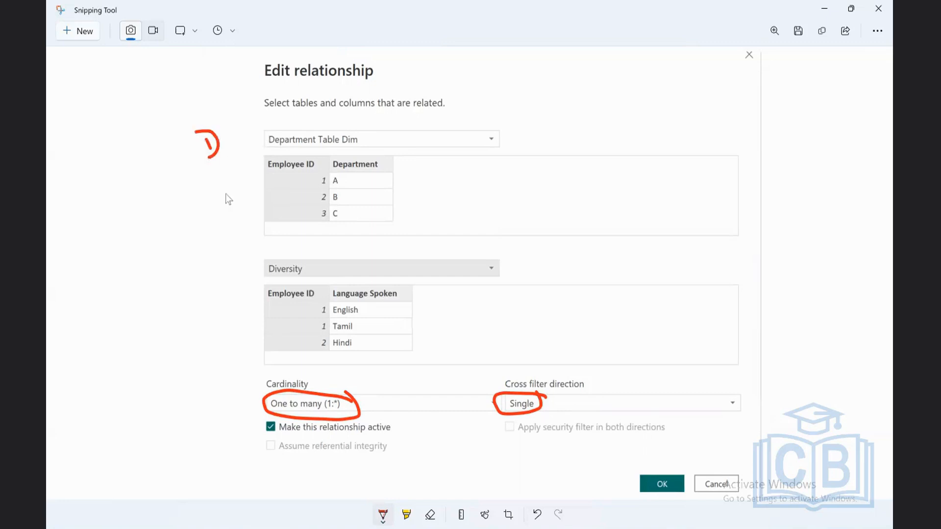
left_click_drag(236, 267, 258, 256)
mouse_move(204, 148)
left_mouse_down()
mouse_move(172, 248)
mouse_move(216, 283)
mouse_move(221, 273)
mouse_move(230, 283)
mouse_move(195, 293)
left_mouse_up()
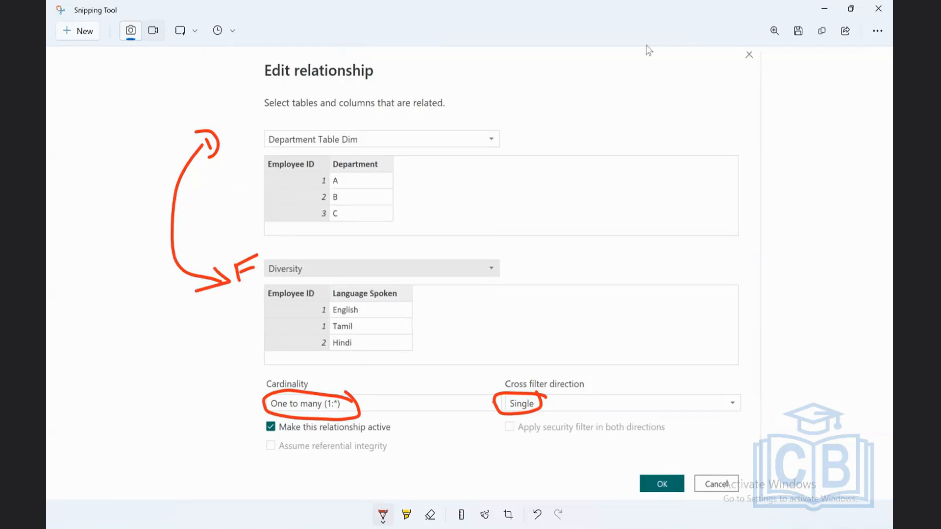
left_click(825, 9)
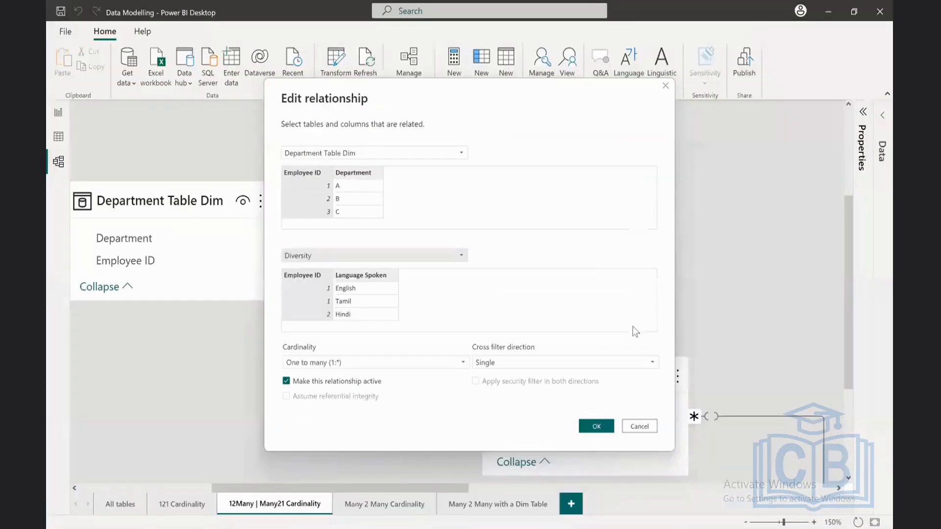
Step: Set the cross filter direction of the Department Table Dim to Diversity relationship to Both and apply it
left_click(486, 363)
left_click(516, 386)
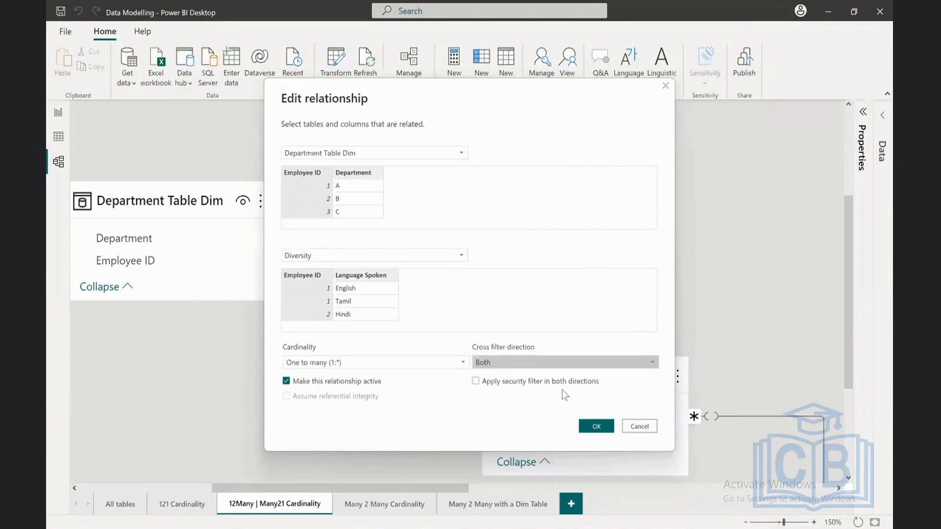
left_click(599, 427)
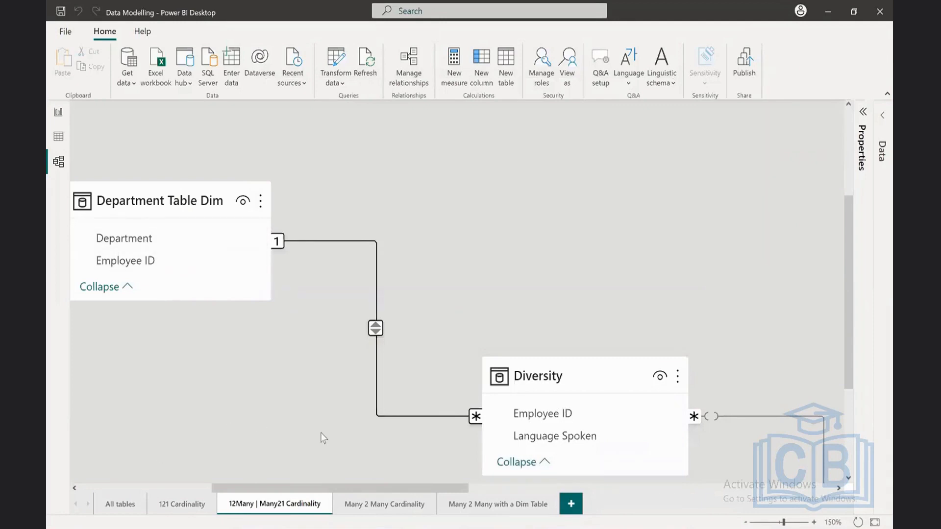
Step: Set the cross filter direction of the Department Table Dim to Diversity relationship to Single, apply it, and return to the report page
double_click(475, 418)
left_click(518, 365)
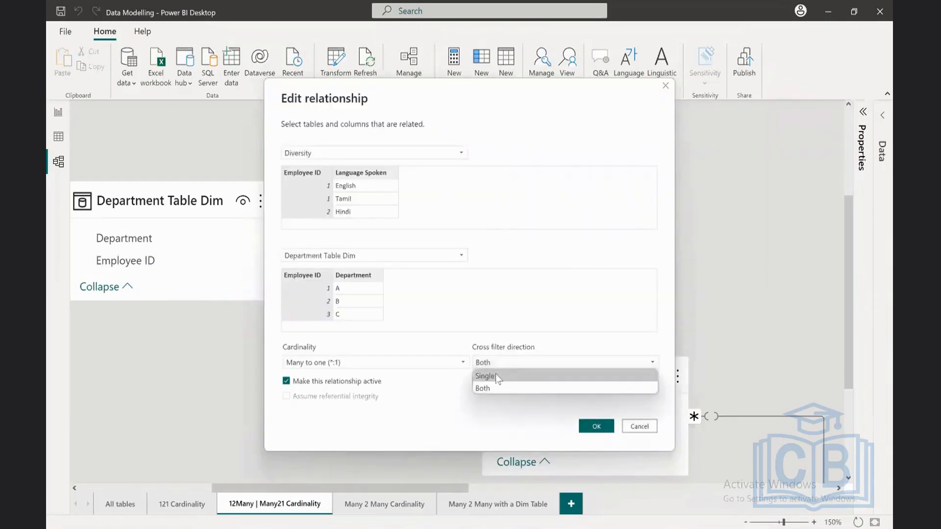
left_click(495, 375)
left_click(599, 426)
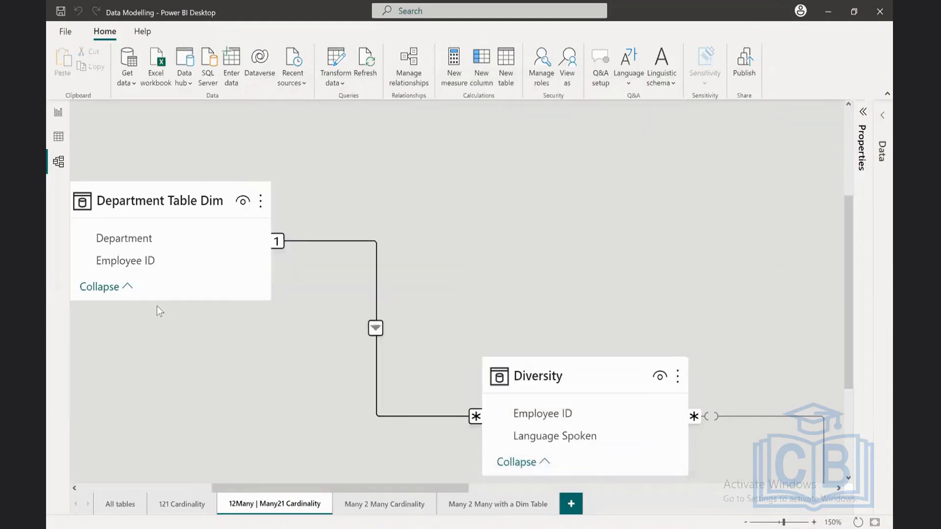
left_click(58, 112)
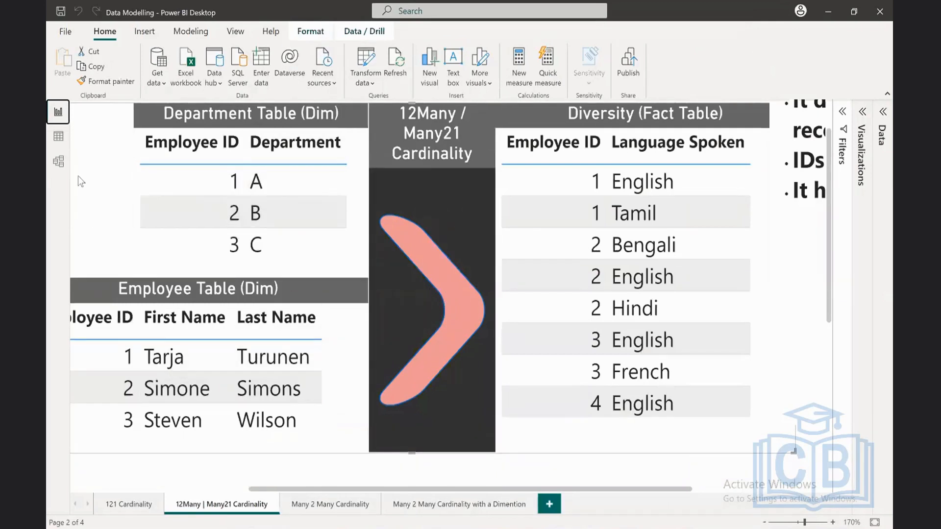
Step: Hide the Employee Table (Dim) visual inside Group 1 on the 12Many | Many21 Cardinality report page and collapse the Selection pane
left_click(58, 162)
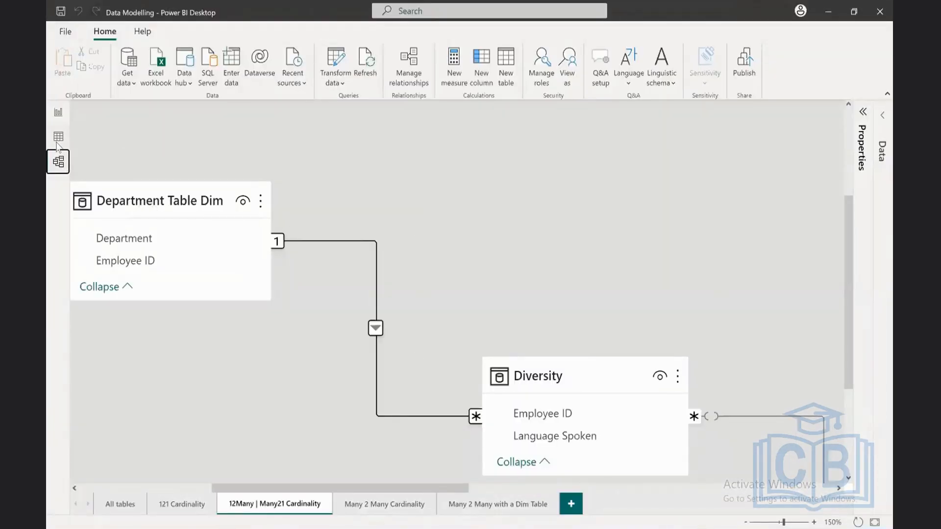
left_click(59, 112)
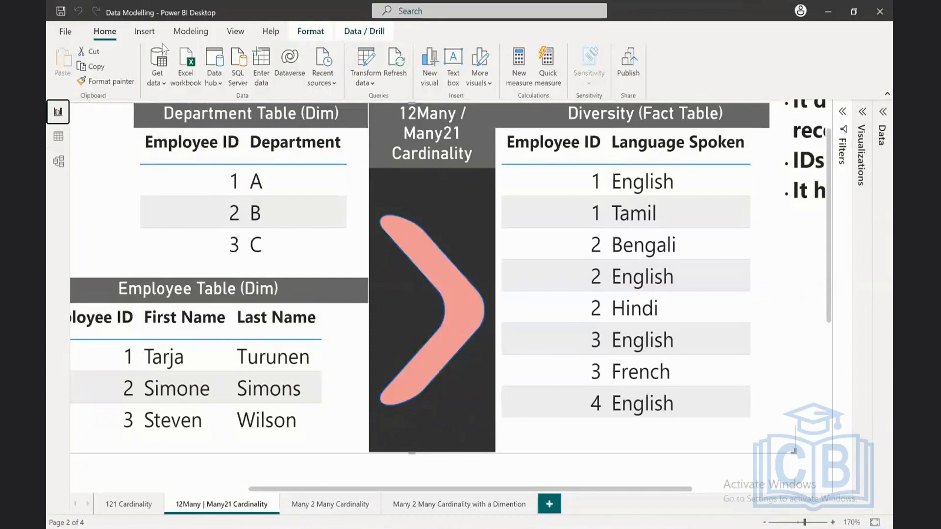
left_click(236, 32)
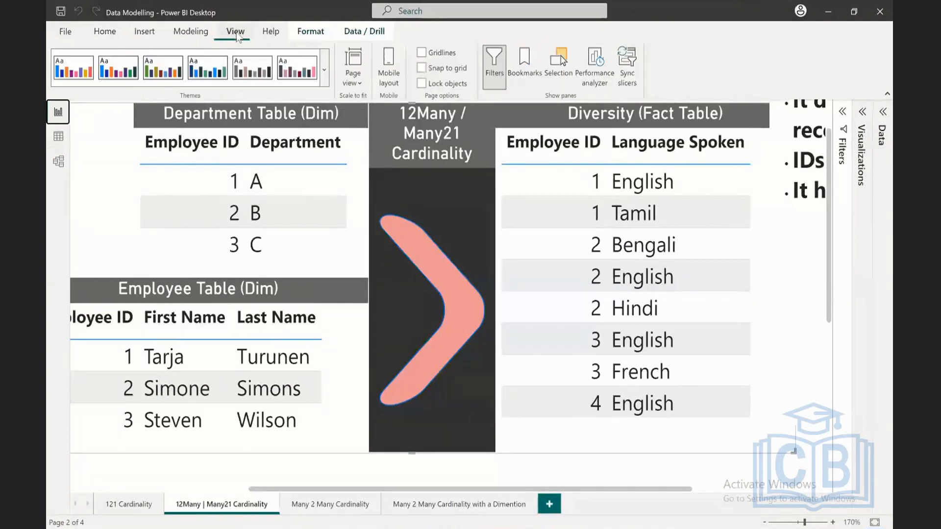
left_click(551, 67)
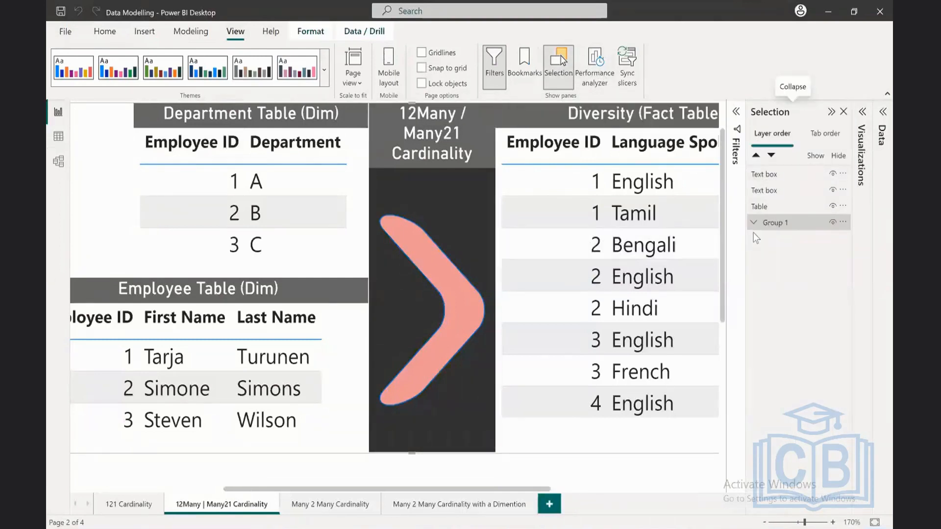
left_click(754, 223)
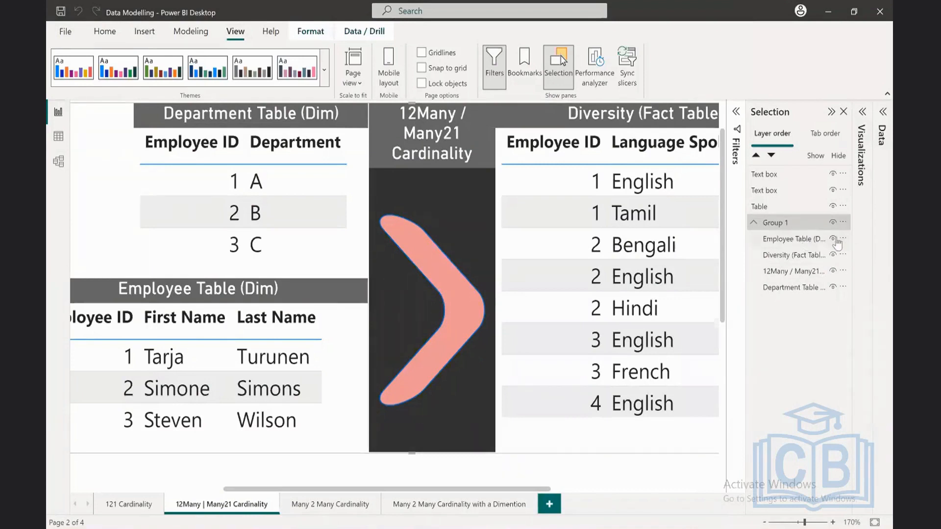
left_click(834, 239)
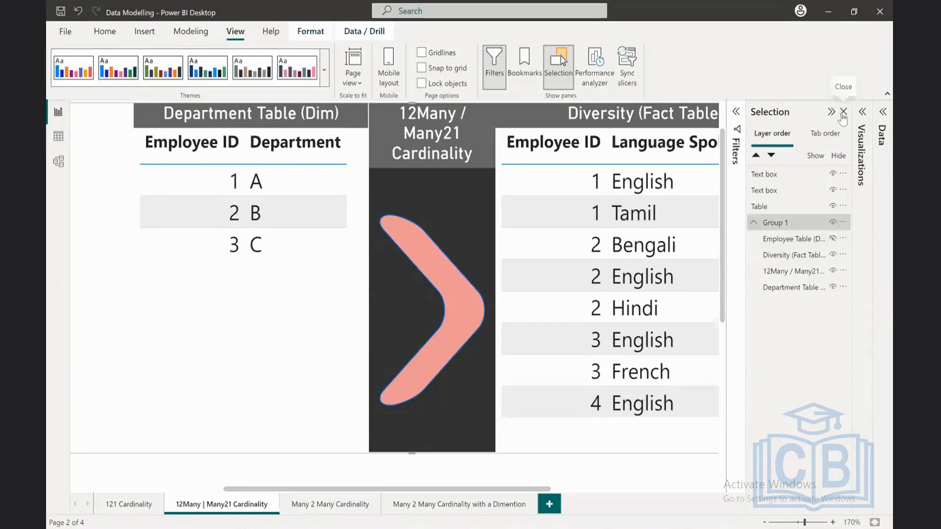
left_click(831, 112)
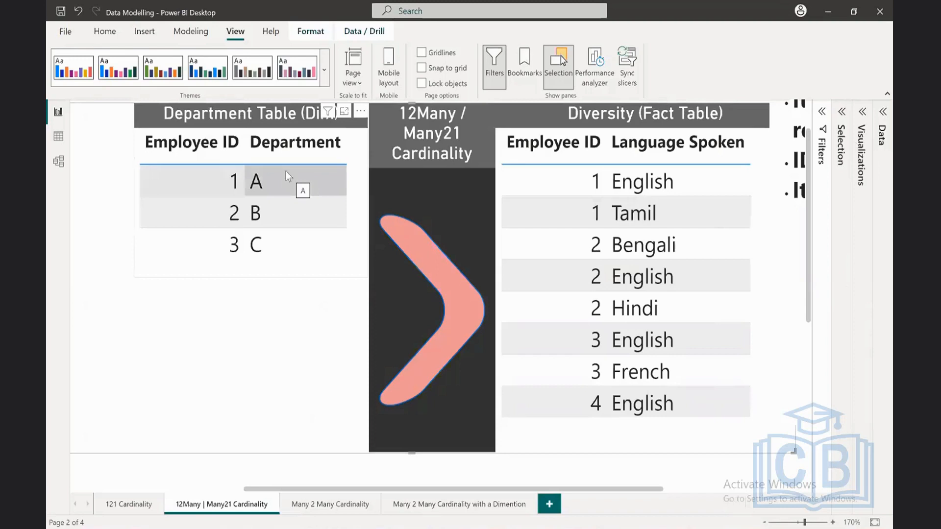
Step: Test filtering from the Department Table (Dim) visual to Diversity by selecting employee rows 1, 2 and 3 in turn, and clear the selection
left_click(302, 177)
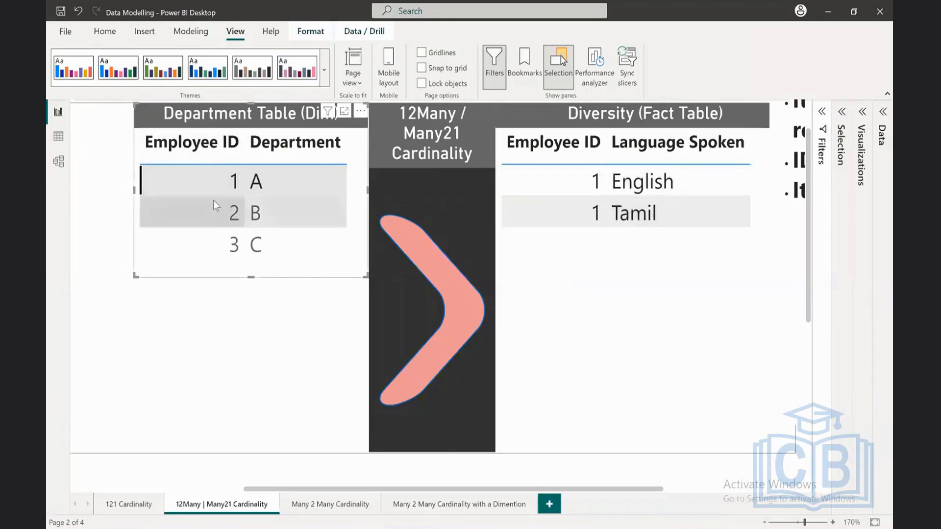
left_click(206, 214)
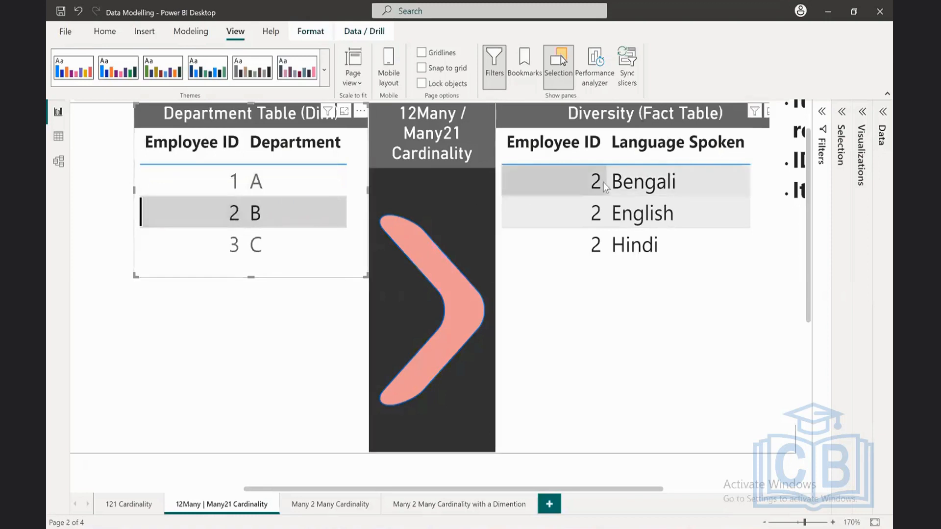
left_click(220, 226)
left_click(210, 242)
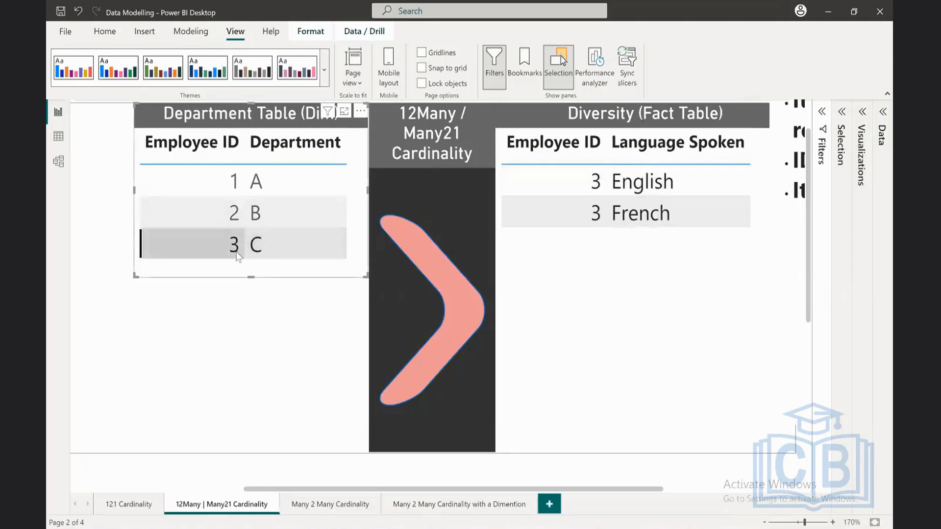
left_click(219, 257)
Step: Test filtering from Diversity back to Department by selecting several employee 1 and 2 language rows in turn, and clear the selection
left_click(540, 175)
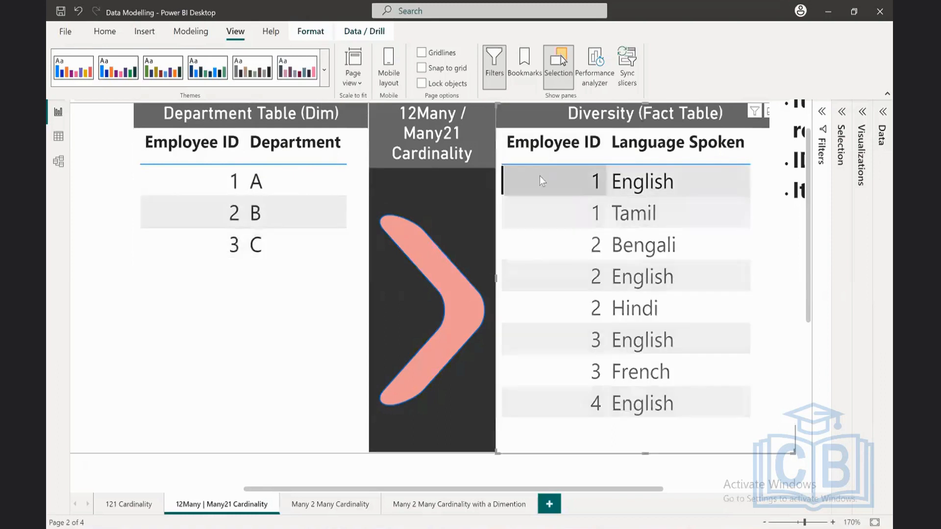
left_click(567, 177)
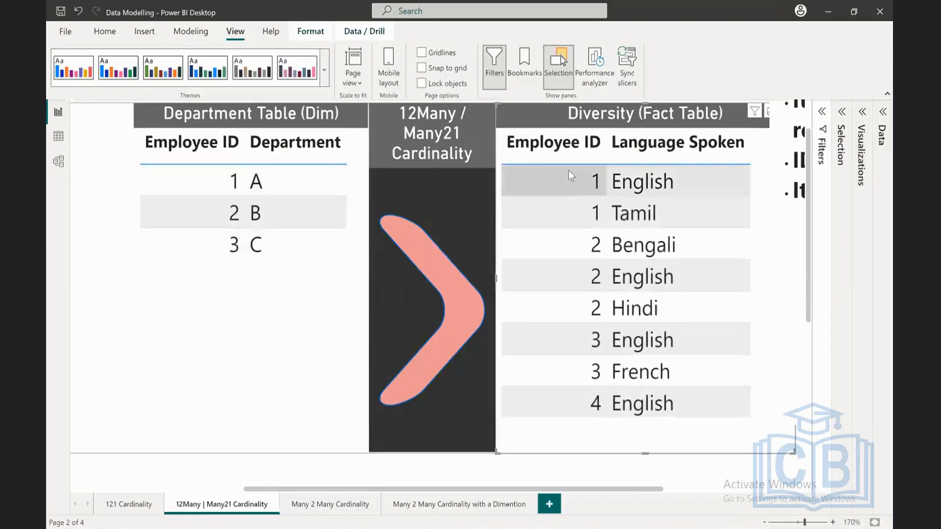
left_click(581, 208)
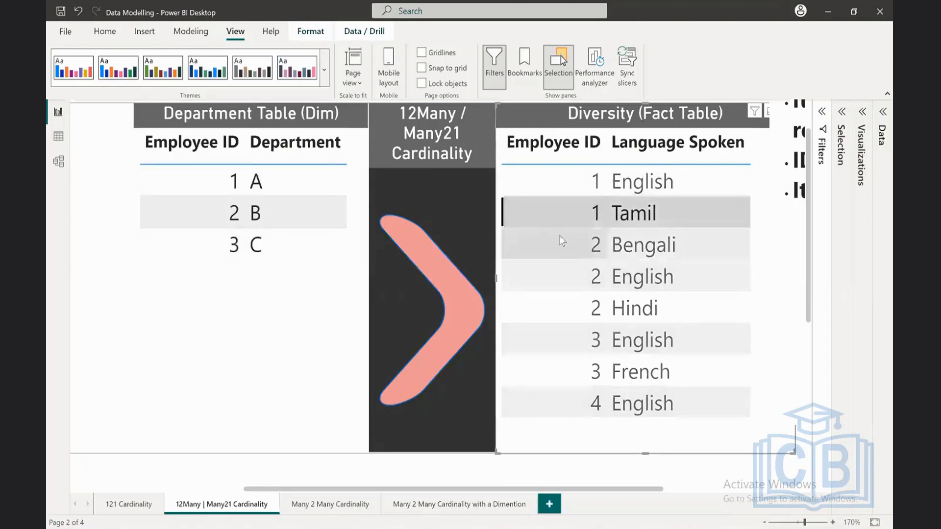
left_click(551, 255)
left_click(552, 275)
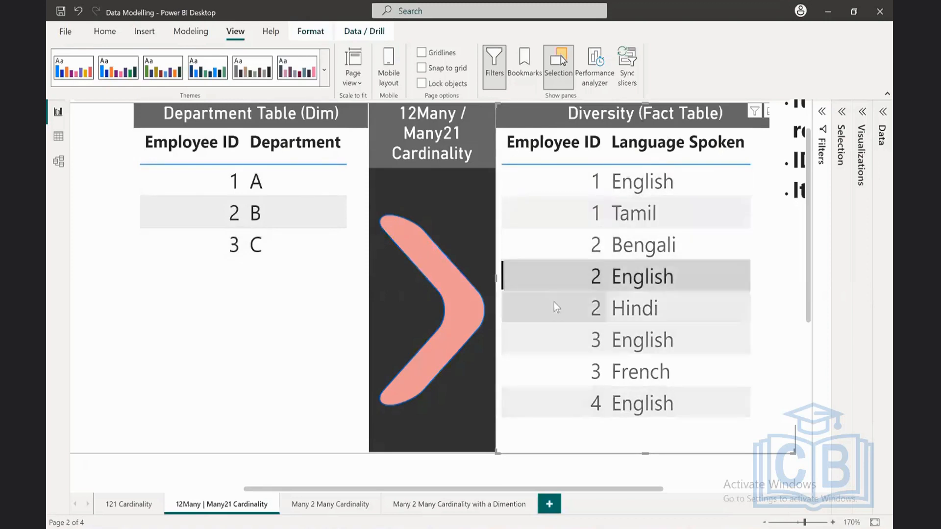
left_click(554, 302)
left_click(552, 299)
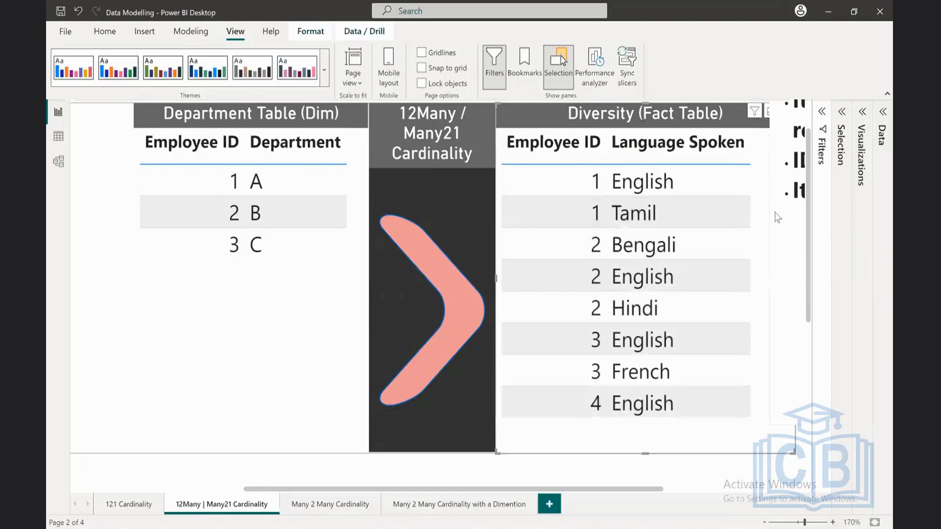
left_click(85, 235)
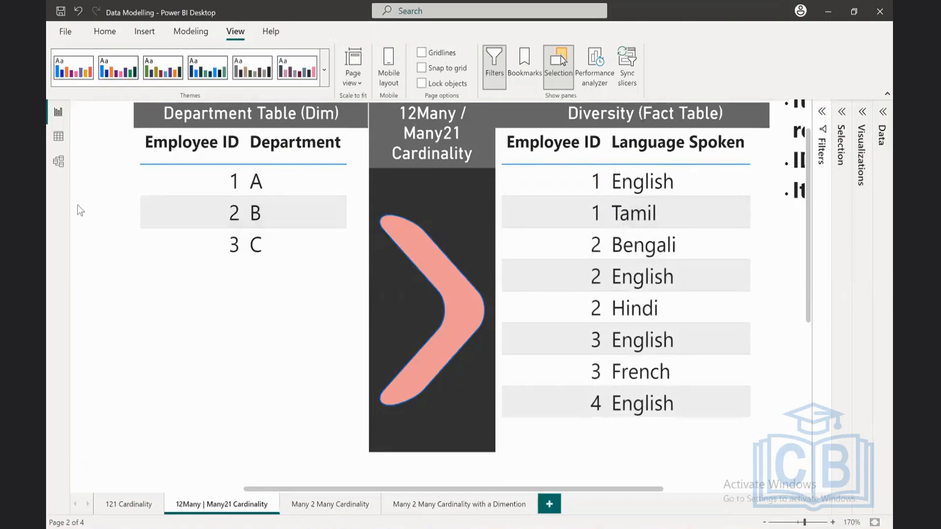
Step: Set the cross filter direction of the Diversity to Department Table Dim relationship to Both, apply it, and return to the report page
left_click(58, 161)
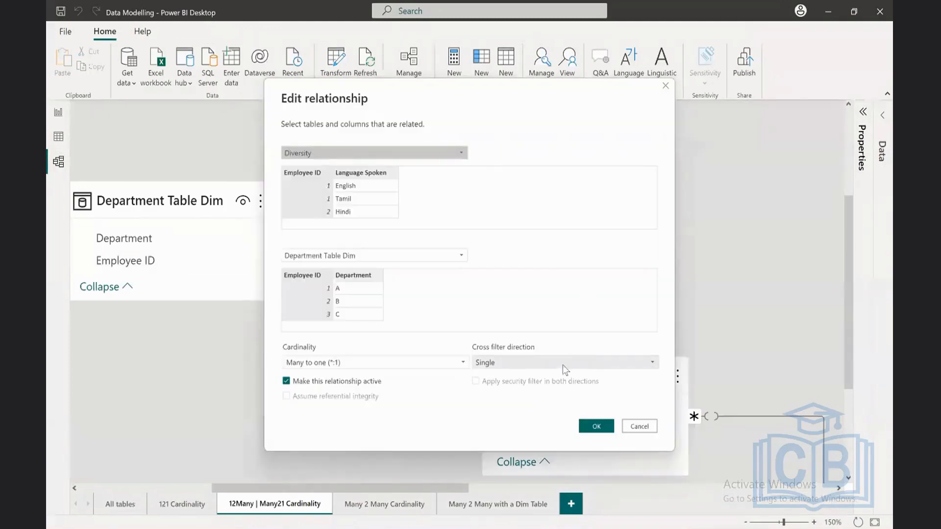
left_click(561, 364)
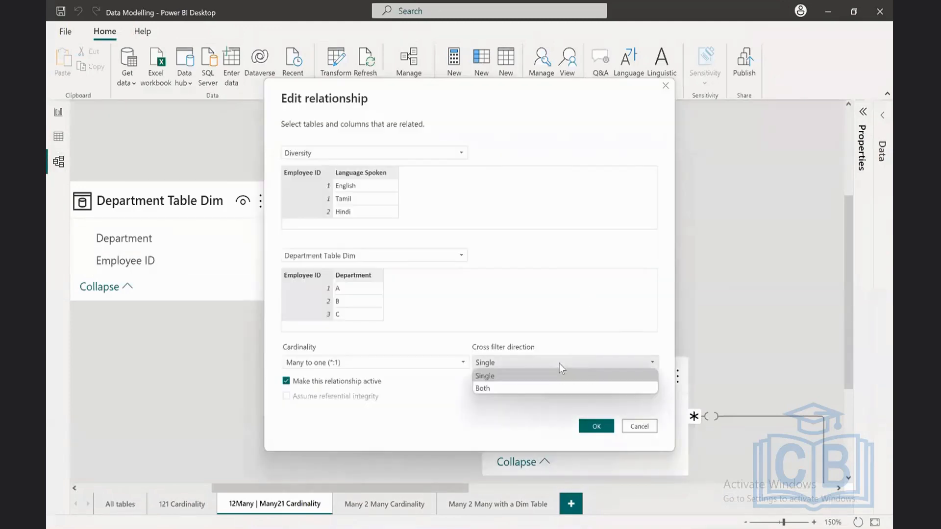
left_click(514, 388)
left_click(598, 427)
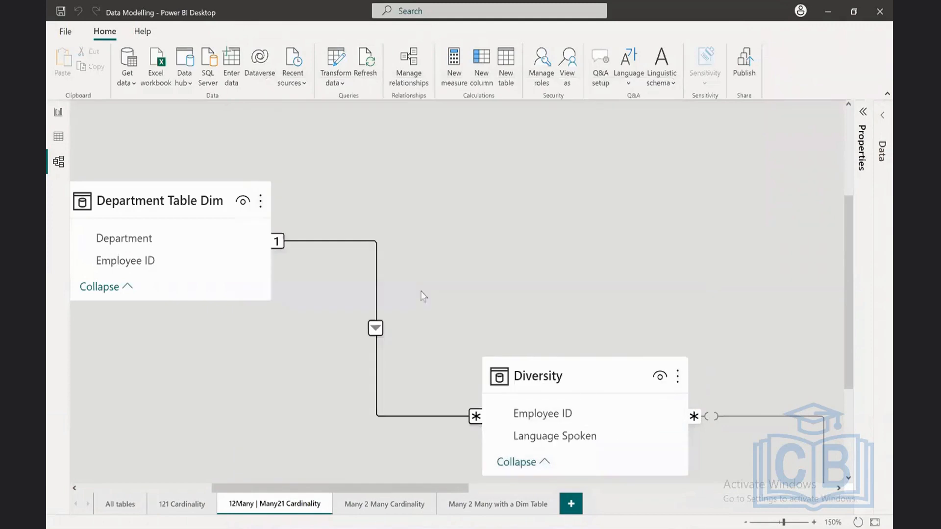
left_click(57, 113)
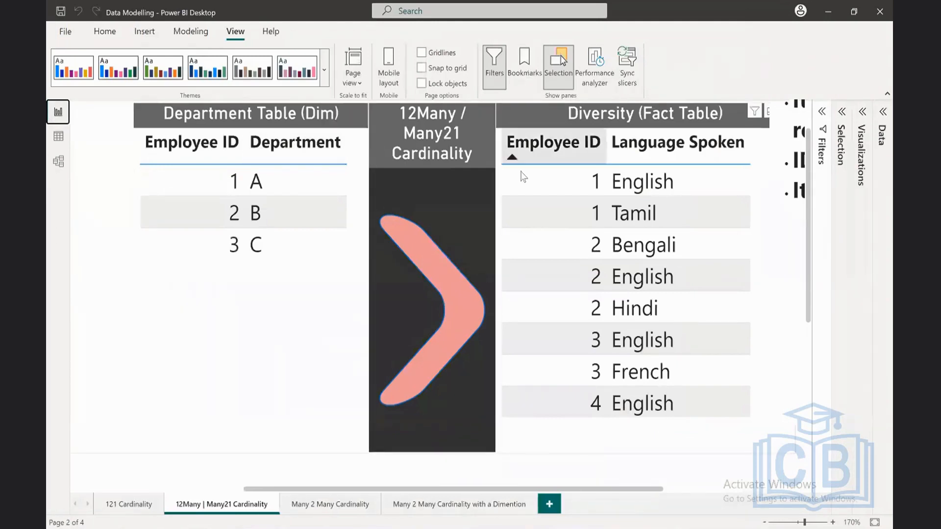
Step: Test filtering in both directions by selecting and clearing Department row 1 A and then Diversity row 2 Bengali
left_click(216, 183)
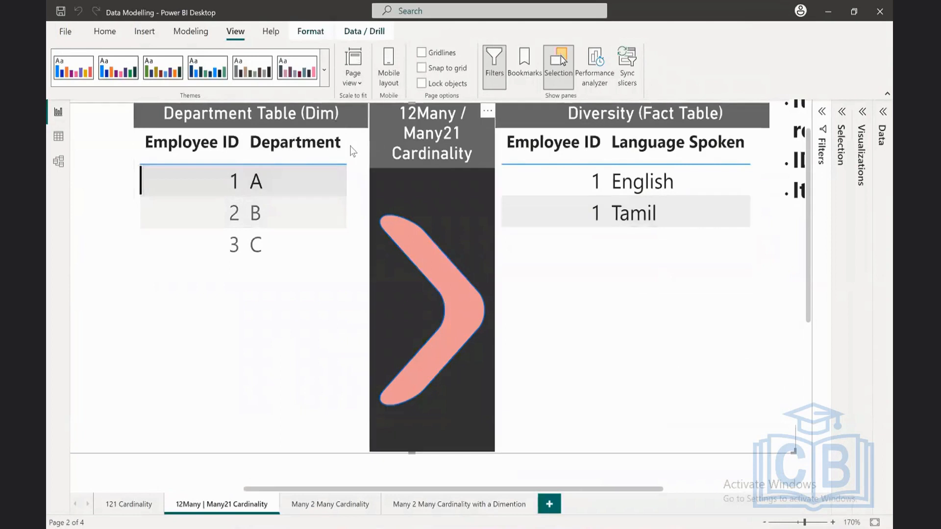
left_click(222, 183)
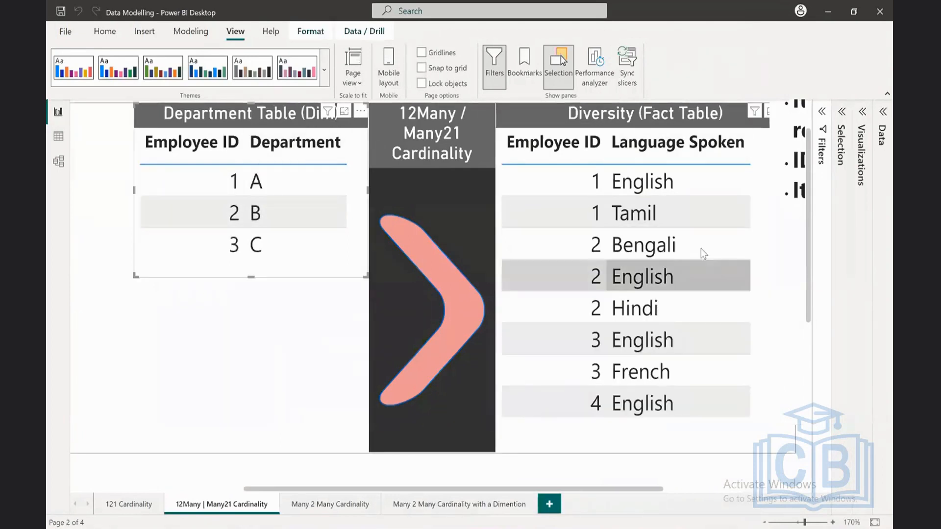
left_click(575, 252)
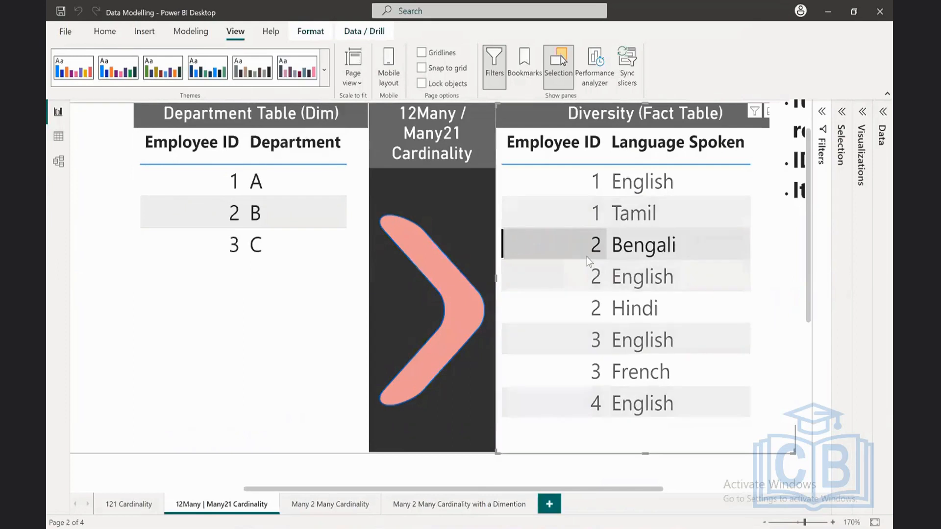
left_click(563, 245)
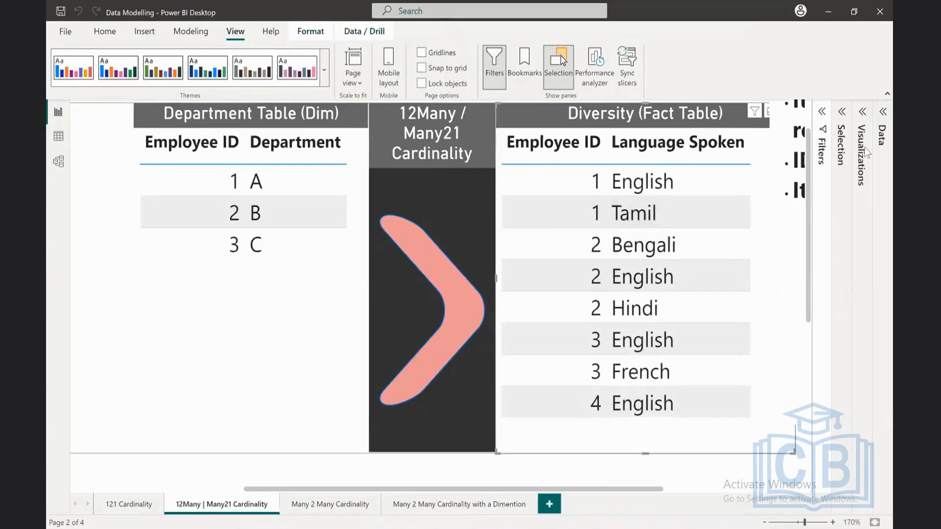
Step: Make the hidden Employee Table (Dim) visual visible again and close the Selection pane
left_click(841, 113)
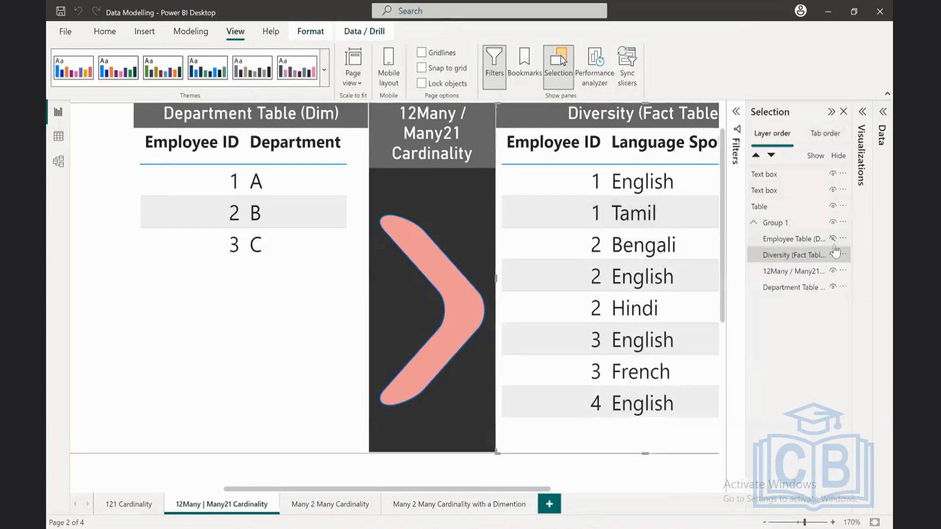
left_click(833, 238)
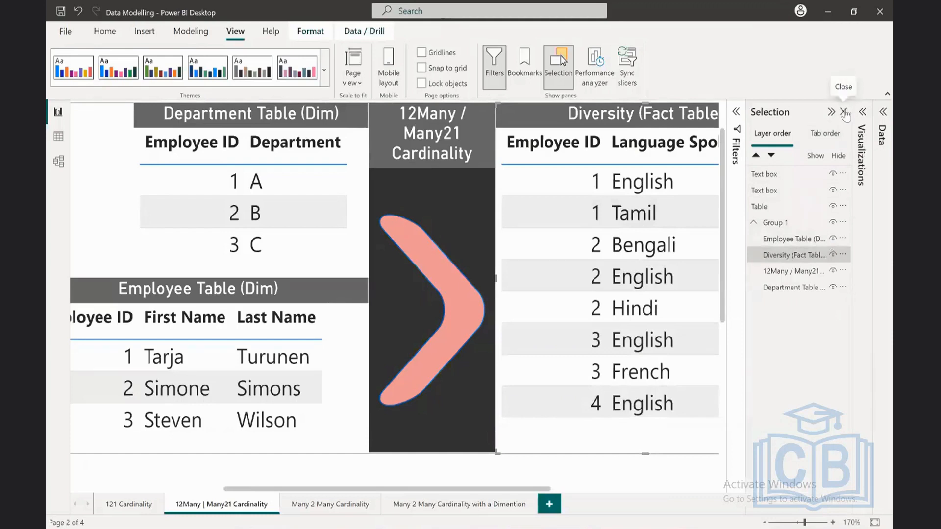
left_click(844, 113)
Step: Examine in the model view how Employee Name Dim, Department Table Dim and Diversity are chained together by their relationships
left_click(59, 161)
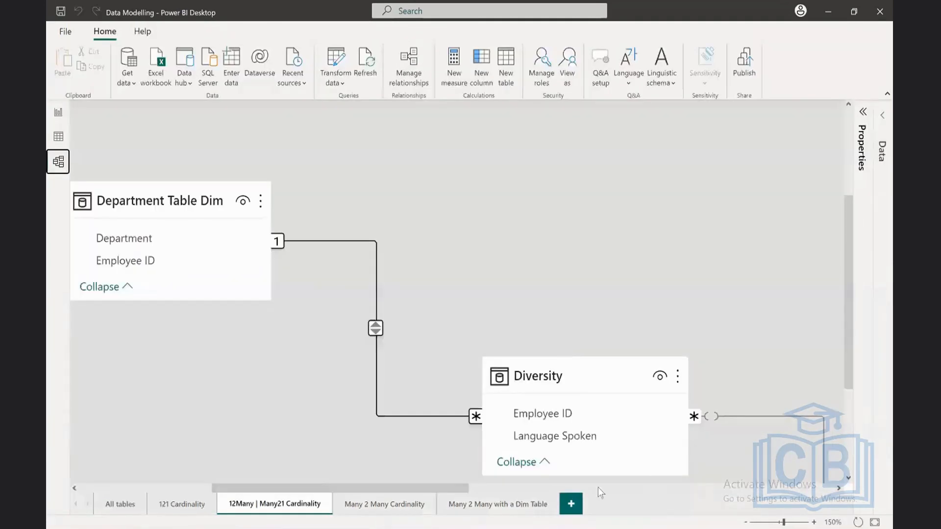
left_click(746, 523)
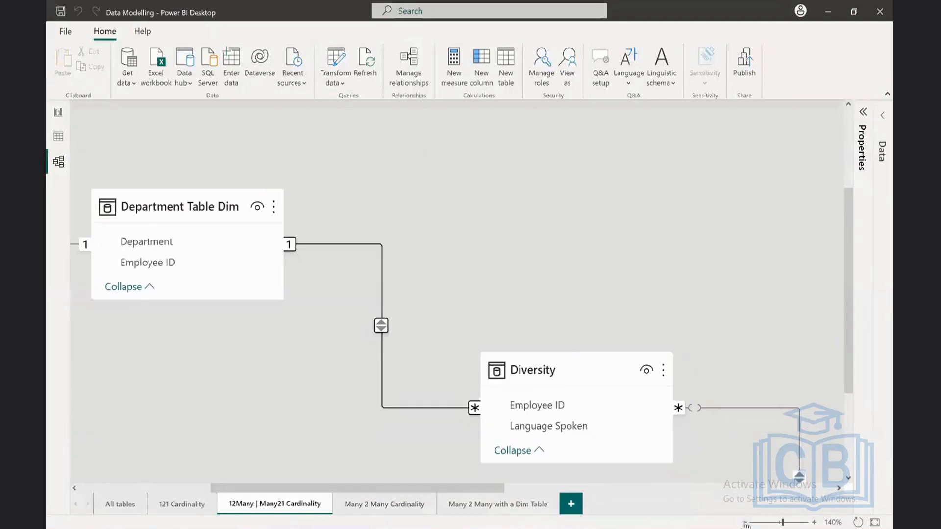
left_click(745, 523)
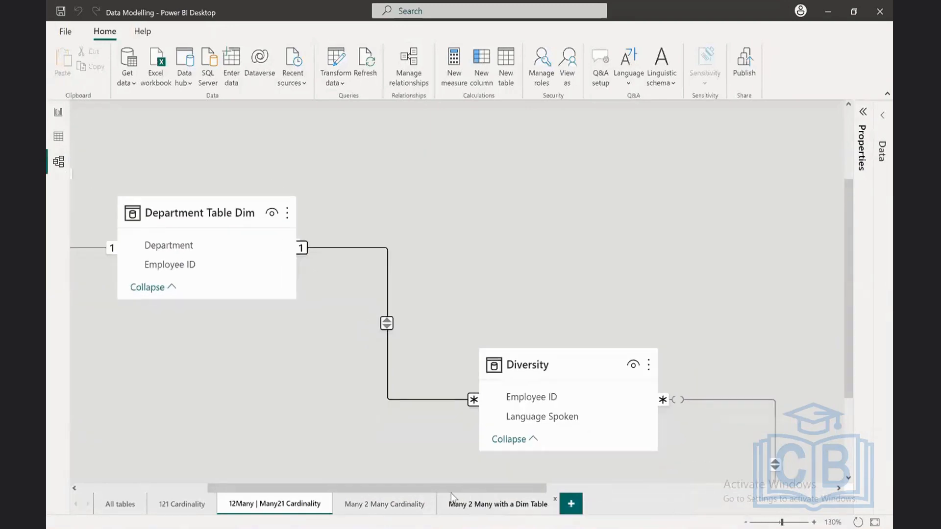
left_click_drag(445, 488, 354, 490)
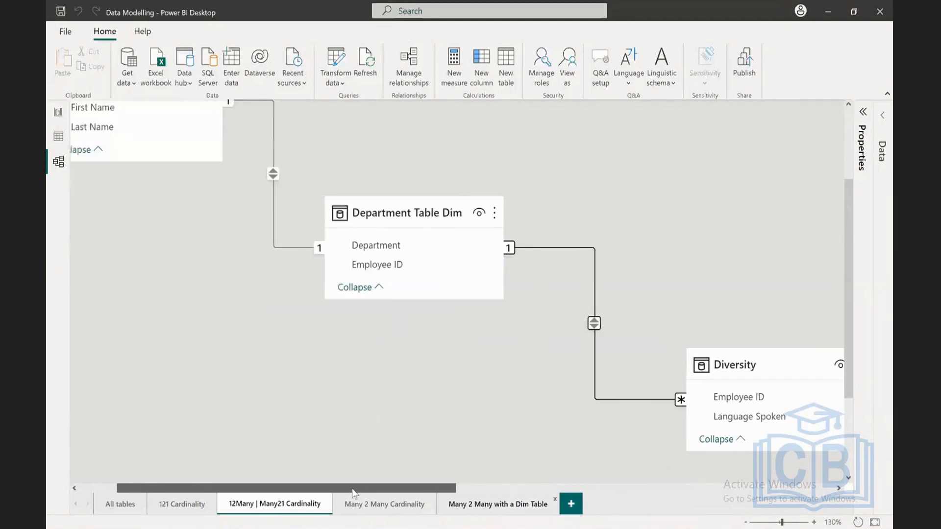
left_click(746, 522)
left_click_drag(498, 486, 477, 486)
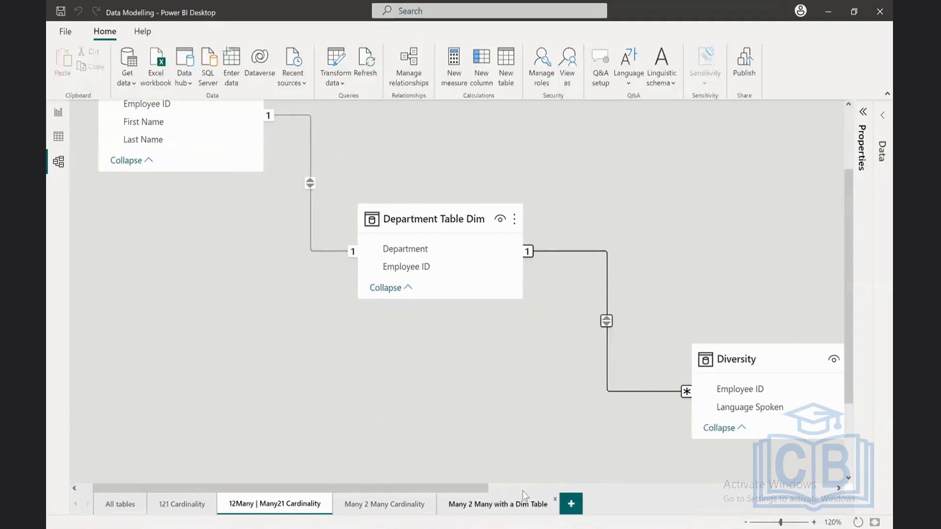
mouse_move(481, 487)
left_mouse_down()
mouse_move(505, 490)
mouse_move(494, 487)
left_mouse_up()
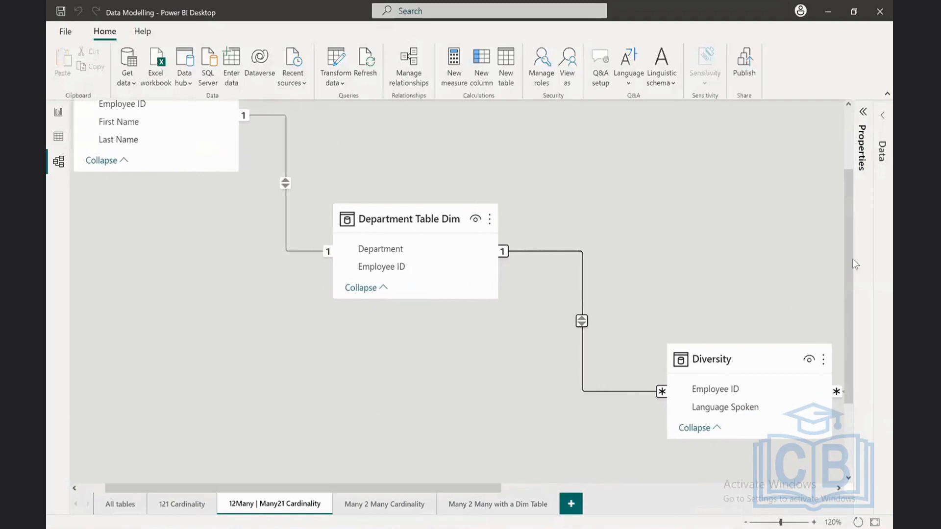
left_click_drag(851, 268, 851, 238)
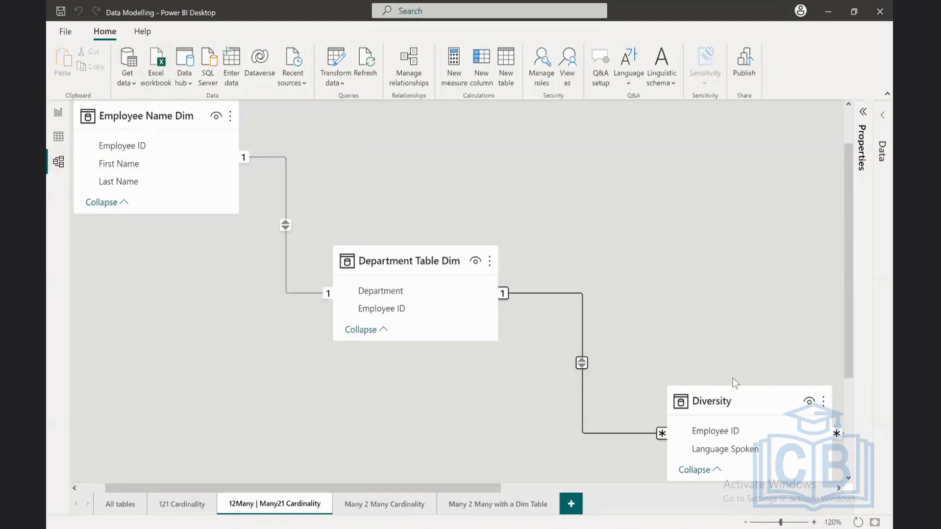
scroll(733, 378, "up", 1)
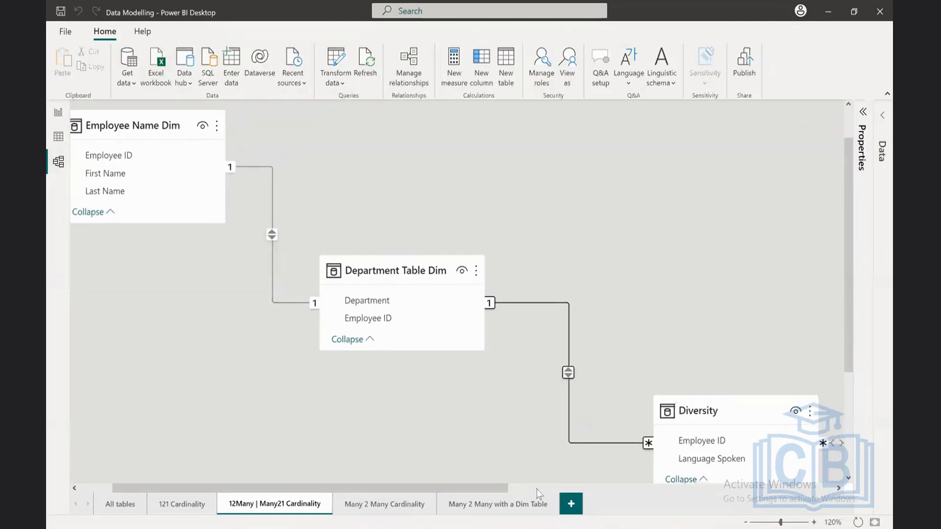
mouse_move(480, 489)
left_mouse_down()
mouse_move(493, 490)
mouse_move(470, 491)
left_mouse_up()
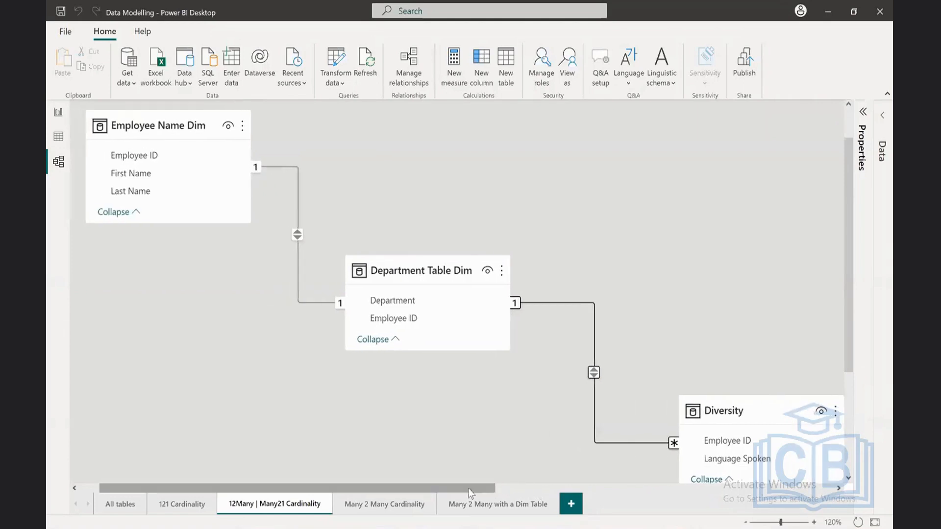
Step: Return to the report page and test cross-filtering by selecting and clearing Employee rows 1 and 2 and Diversity row 2 Bengali
left_click_drag(845, 306, 846, 310)
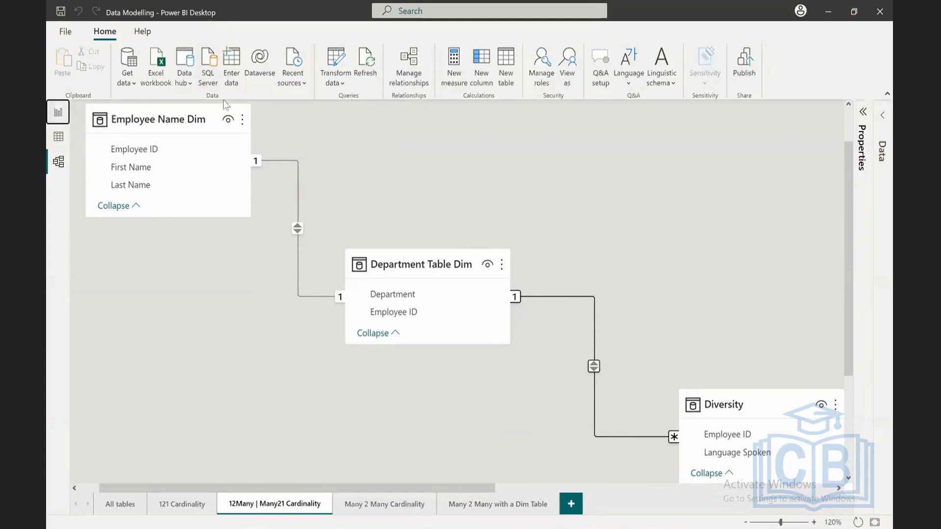
left_click(63, 119)
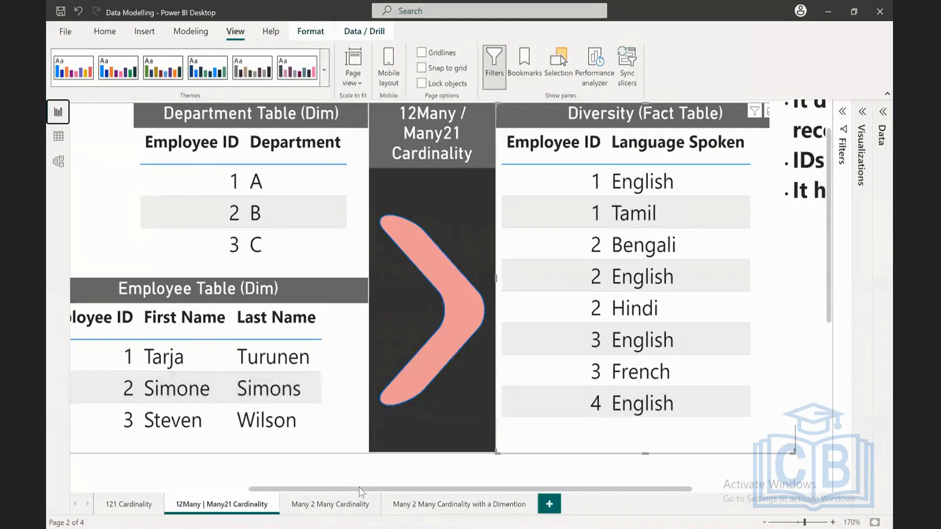
left_click_drag(358, 488, 328, 488)
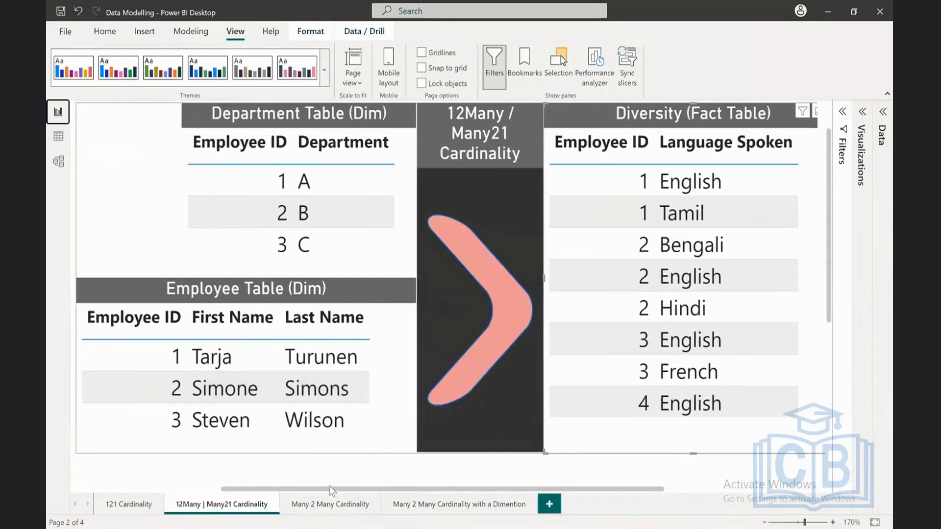
left_click(146, 360)
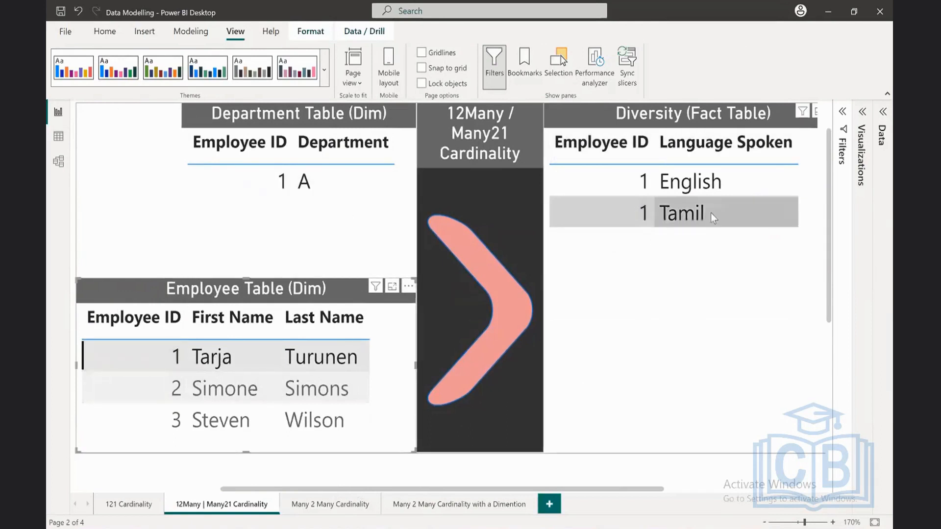
left_click(168, 392)
left_click(173, 394)
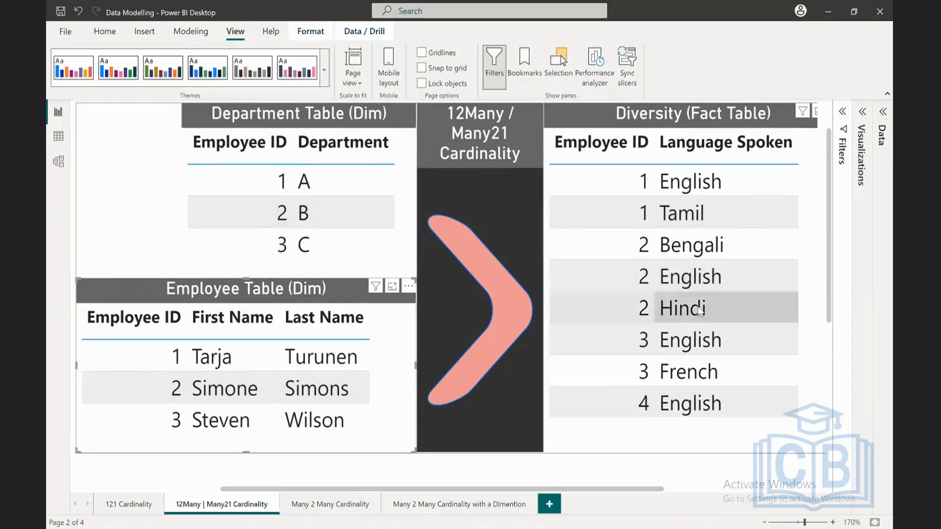
left_click(624, 243)
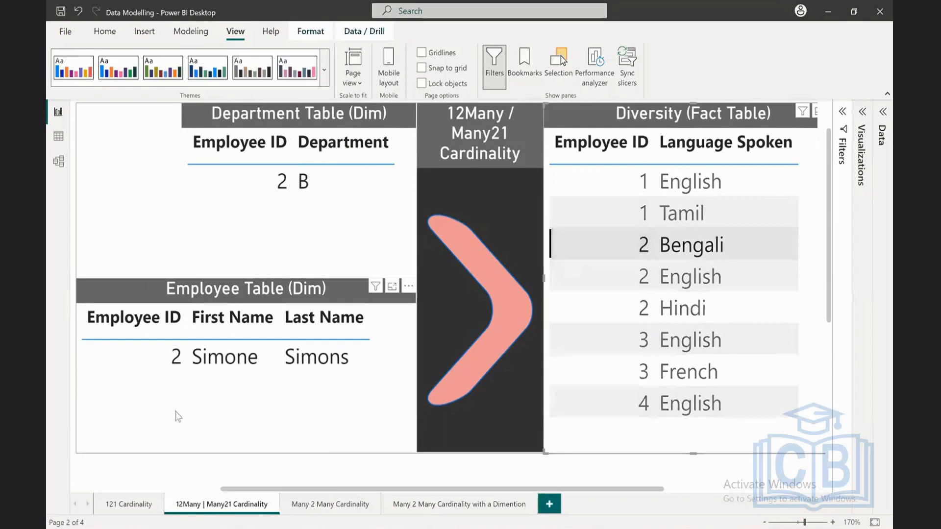
left_click(597, 246)
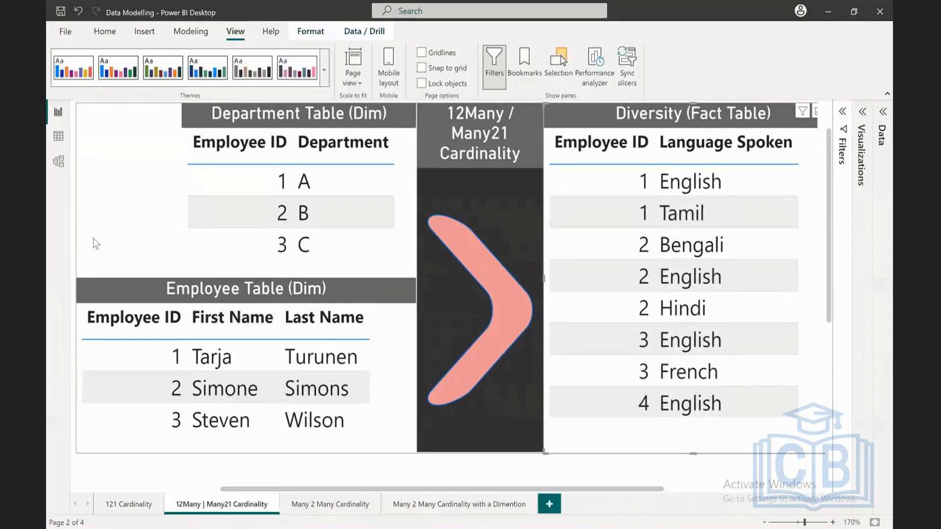
Step: Compare the combined employee, department and language table with the Department, Employee and Diversity source tables above it
scroll(93, 240, "down", 1)
scroll(95, 241, "down", 6)
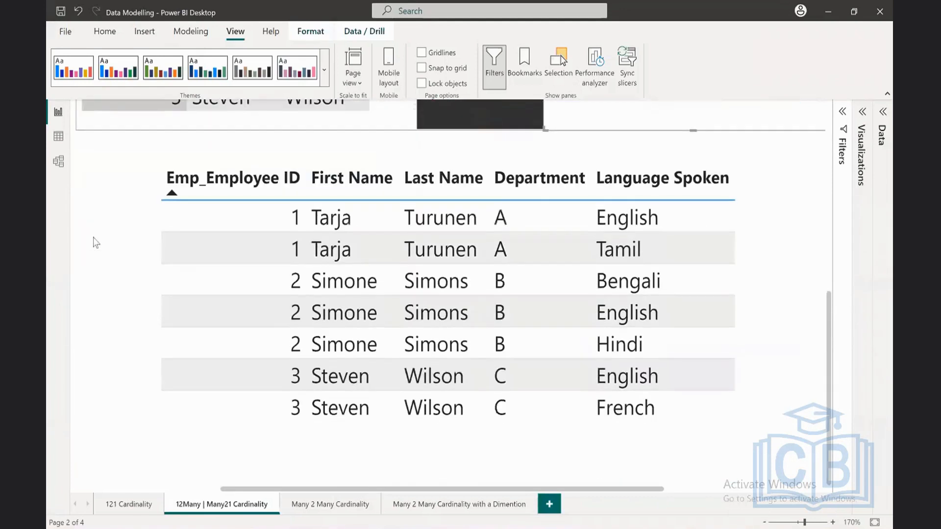
scroll(96, 242, "up", 1)
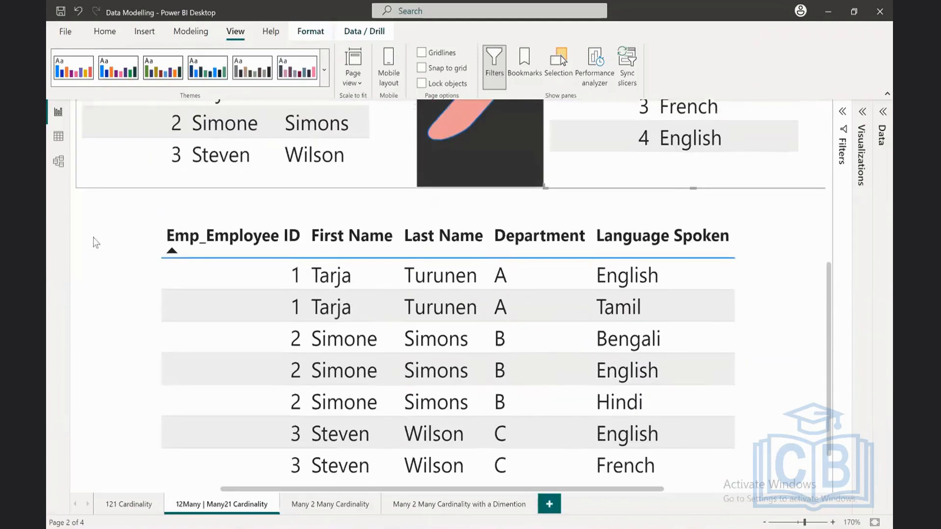
scroll(144, 200, "down", 1)
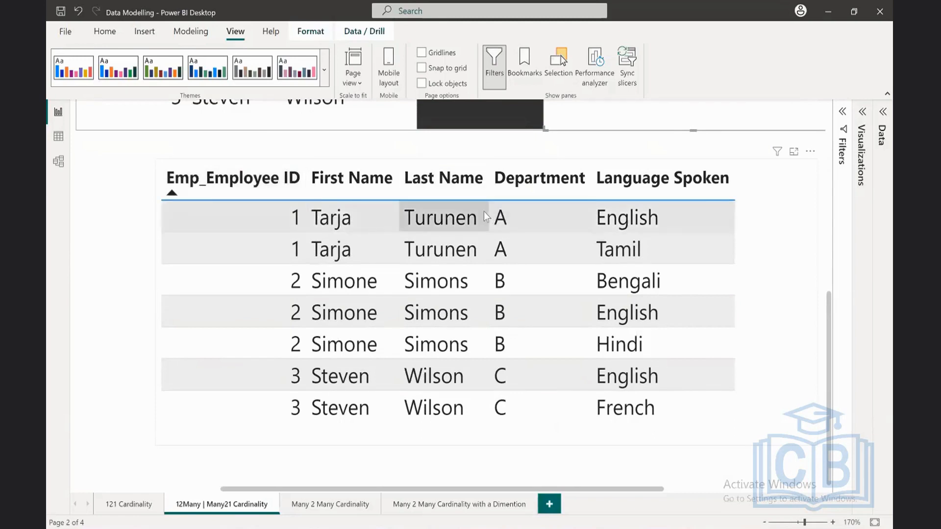
scroll(461, 216, "up", 3)
scroll(458, 216, "down", 3)
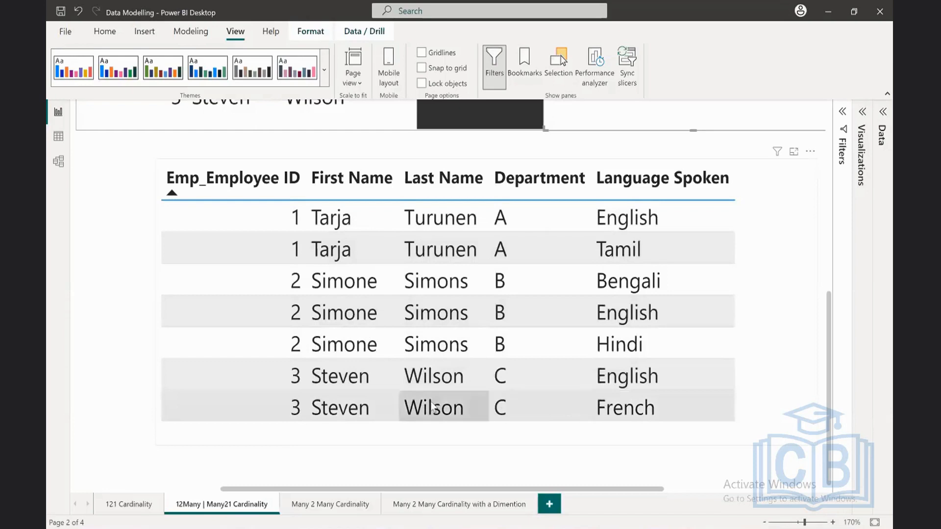
left_click(116, 288)
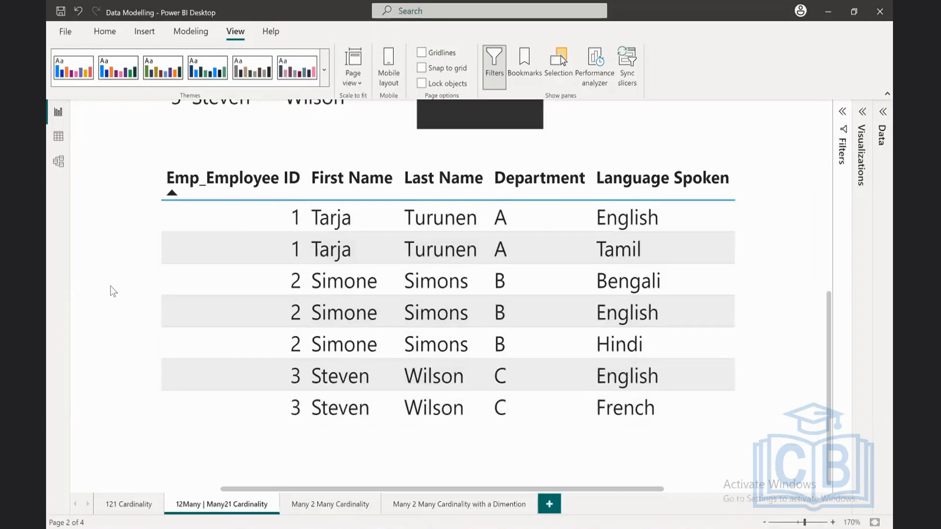
scroll(110, 289, "up", 8)
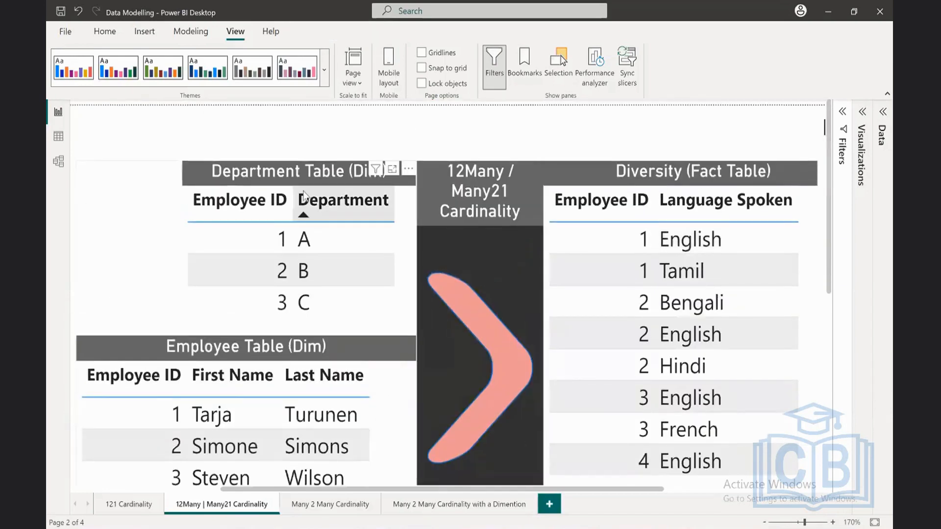
scroll(104, 389, "down", 8)
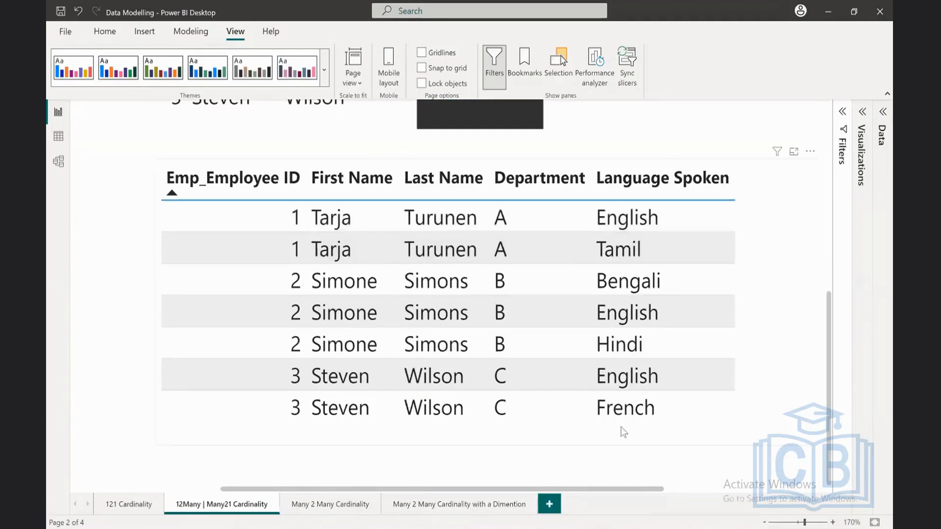
Step: Clear the Emp_Employee ID visual filter on the combined table and inspect all of its rows
left_click(731, 239)
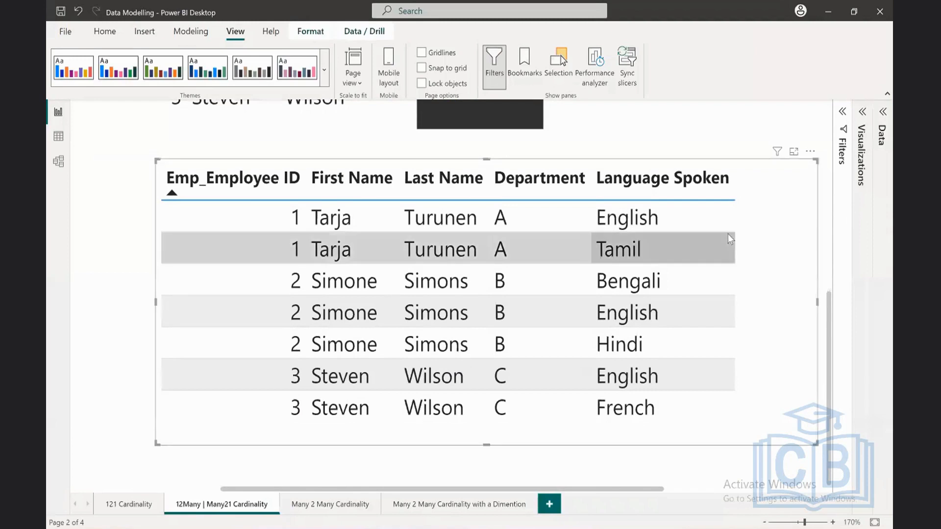
left_click(841, 114)
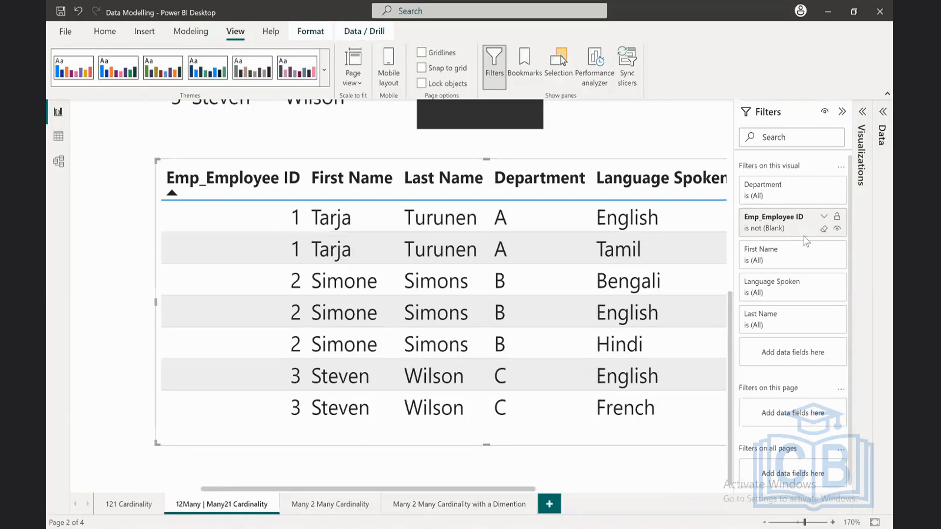
left_click(823, 228)
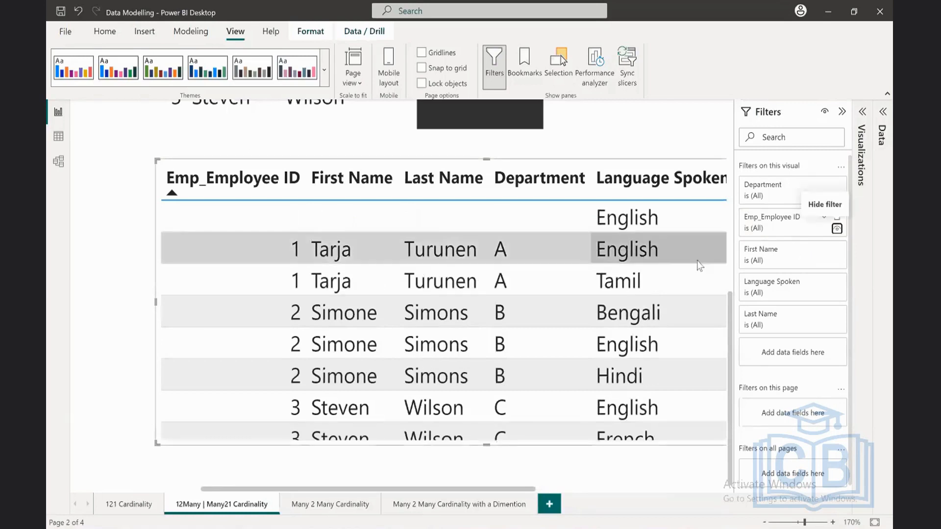
scroll(651, 280, "up", 1)
scroll(651, 280, "up", 4)
scroll(660, 261, "down", 5)
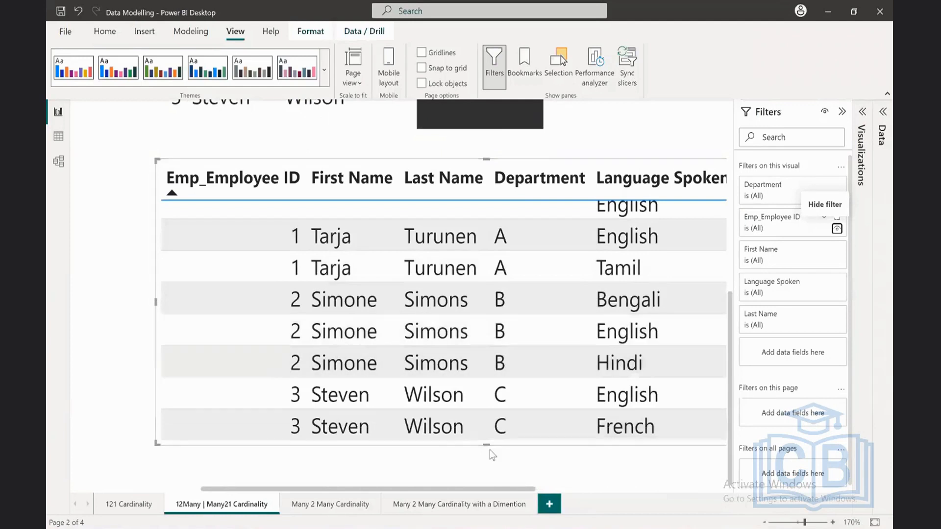
left_click(842, 112)
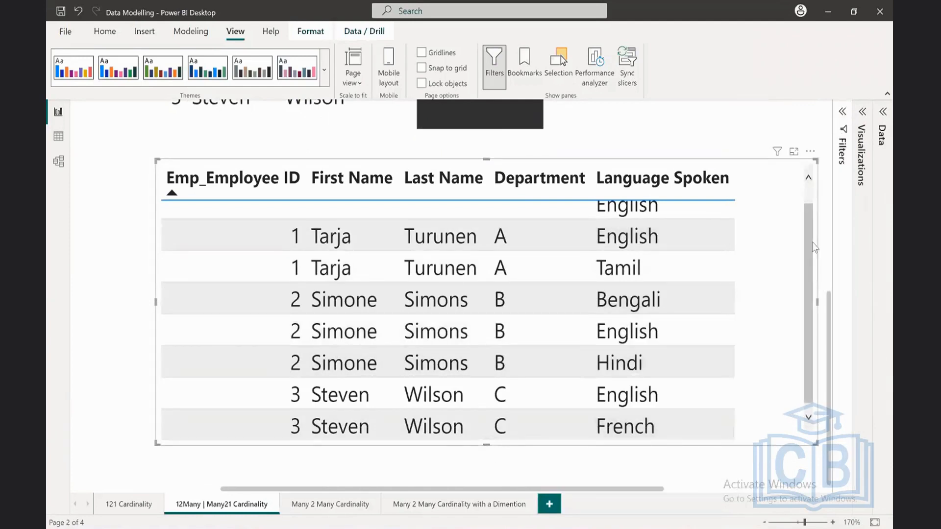
left_click_drag(804, 292, 804, 204)
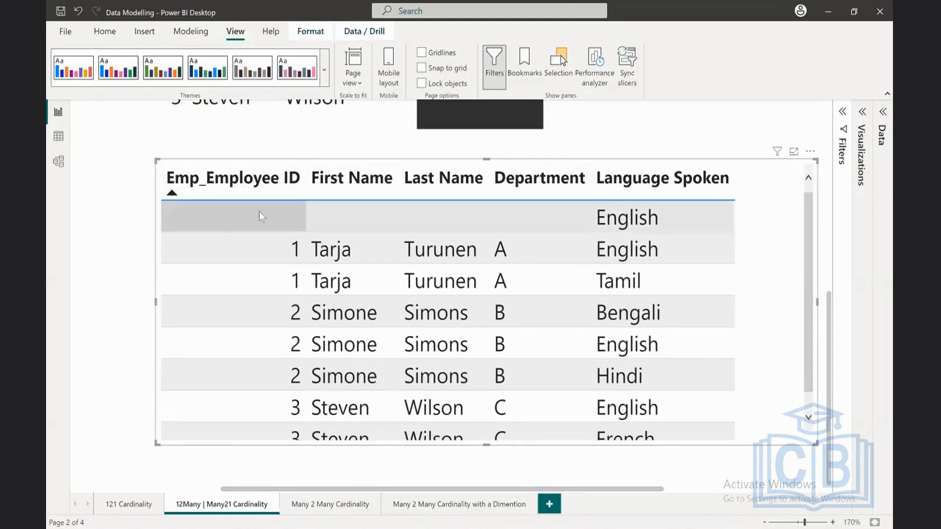
left_click(467, 201, "shift")
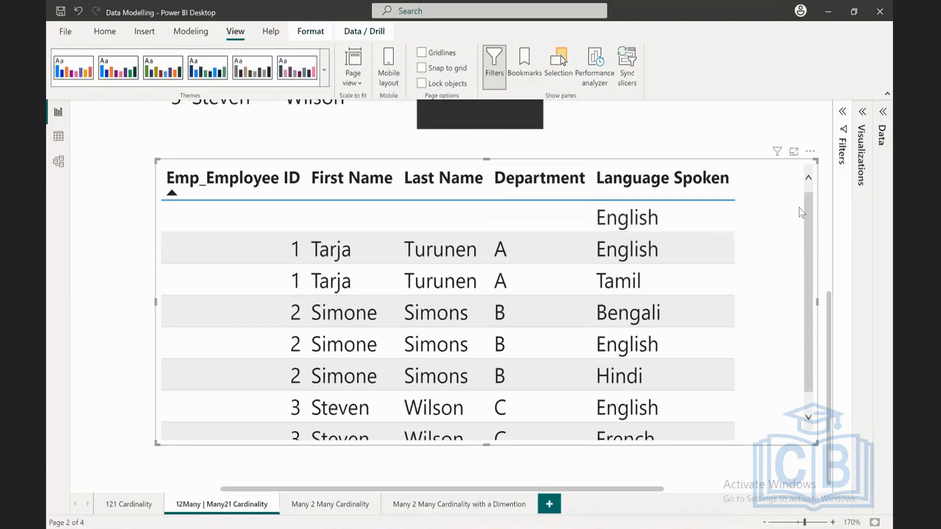
Step: Exclude (Blank) from the combined table's Emp_Employee ID filter, collapse the Filters pane and deselect the table
left_click(842, 145)
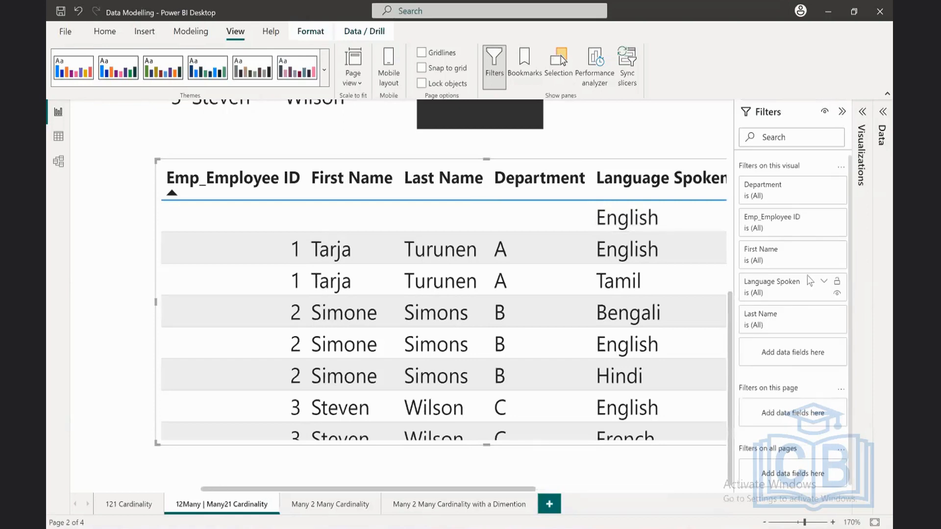
left_click(824, 218)
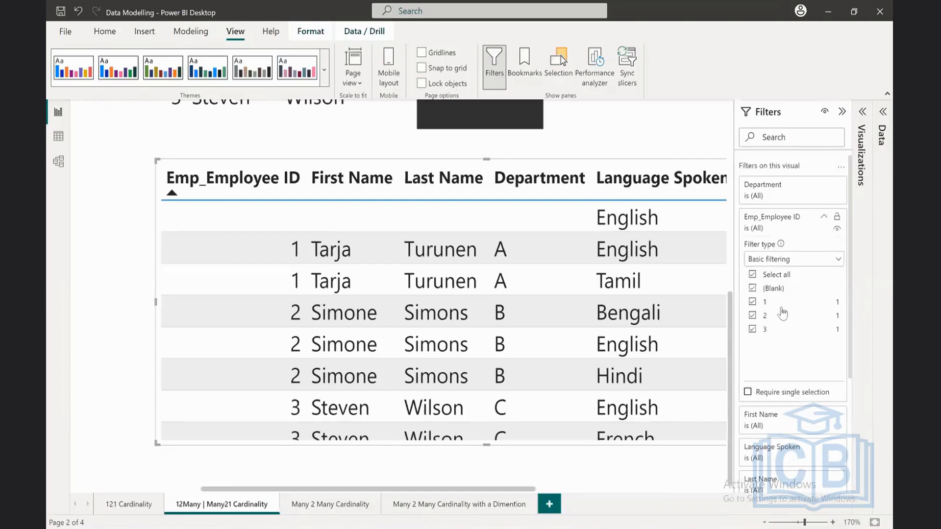
left_click(754, 289)
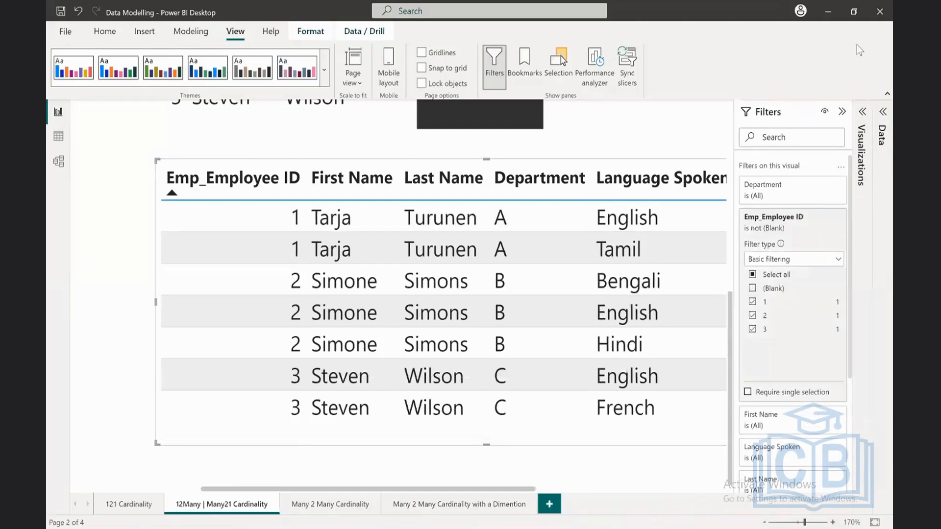
left_click(842, 112)
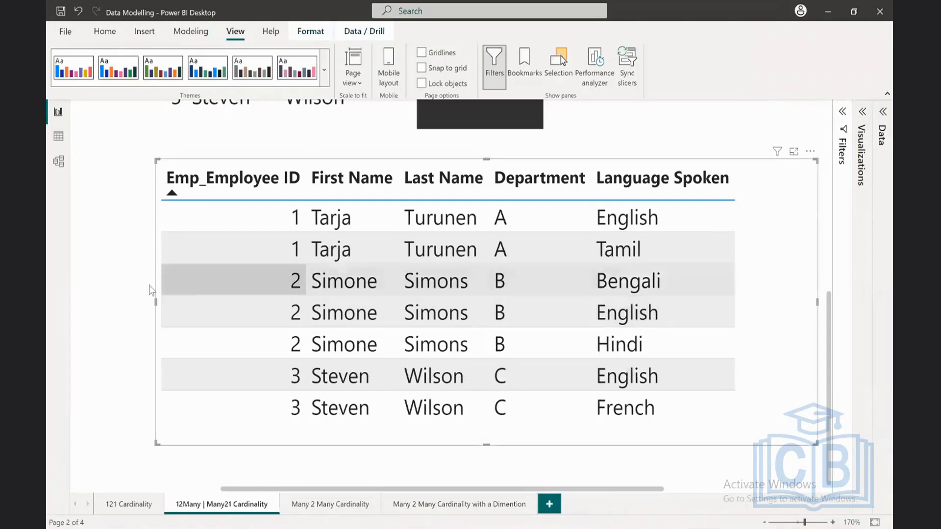
left_click(131, 289)
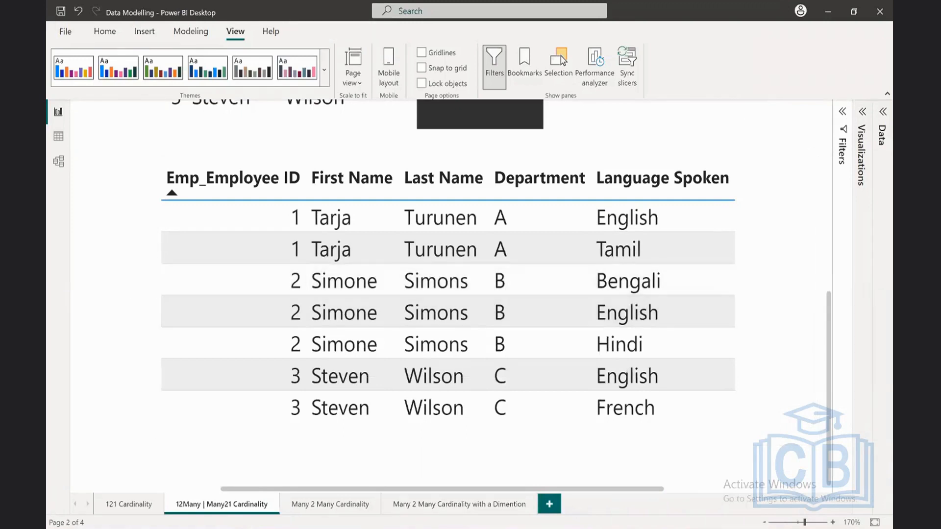
Step: Fit the current page to the window, switch to the Many 2 Many Cardinality report page and enlarge it to 180%
left_click(874, 522)
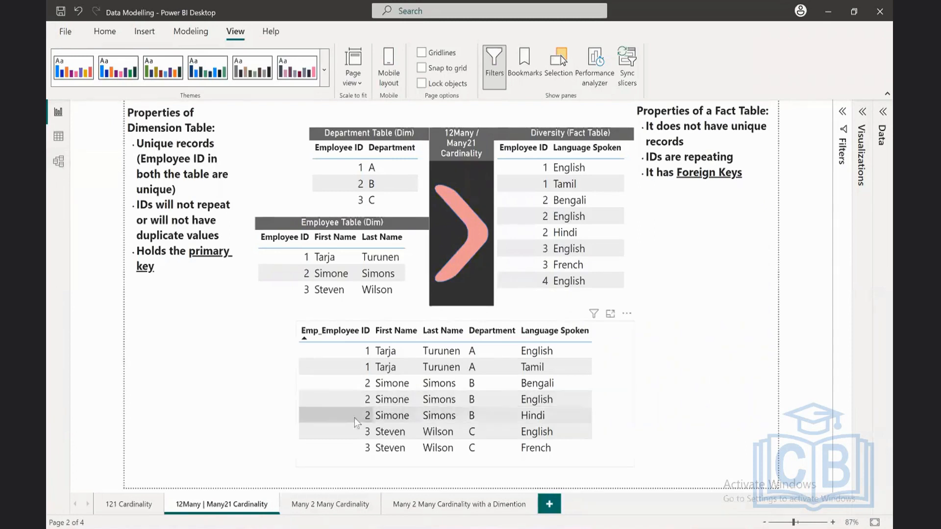
left_click(345, 511)
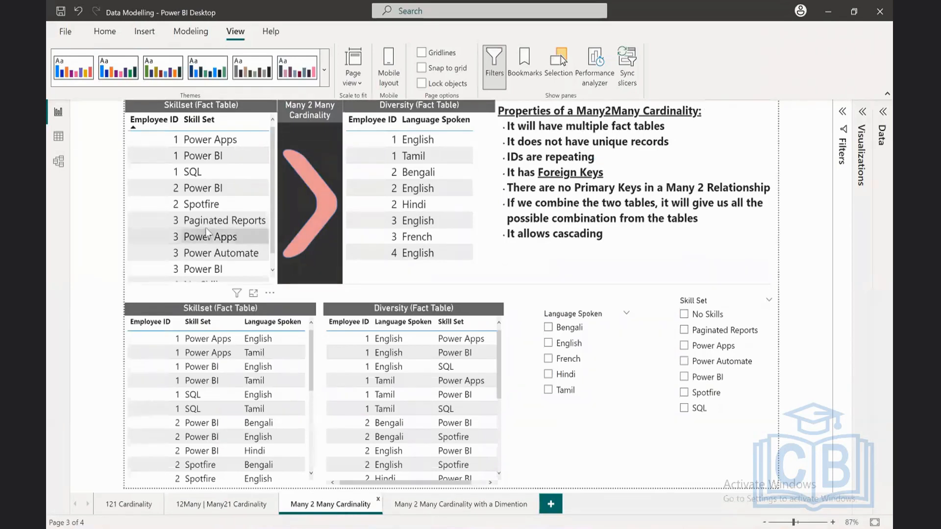
left_click(833, 522)
left_click(832, 522)
left_click(833, 523)
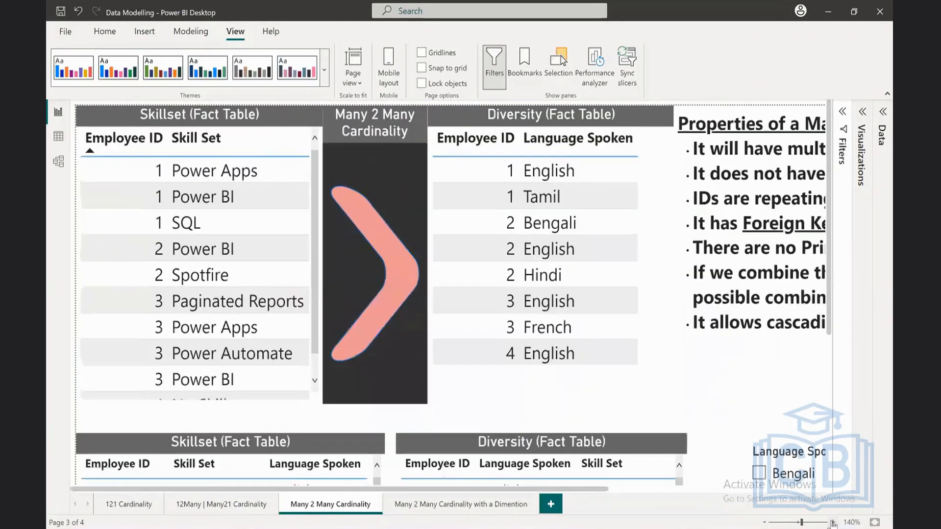
left_click(833, 522)
left_click(832, 522)
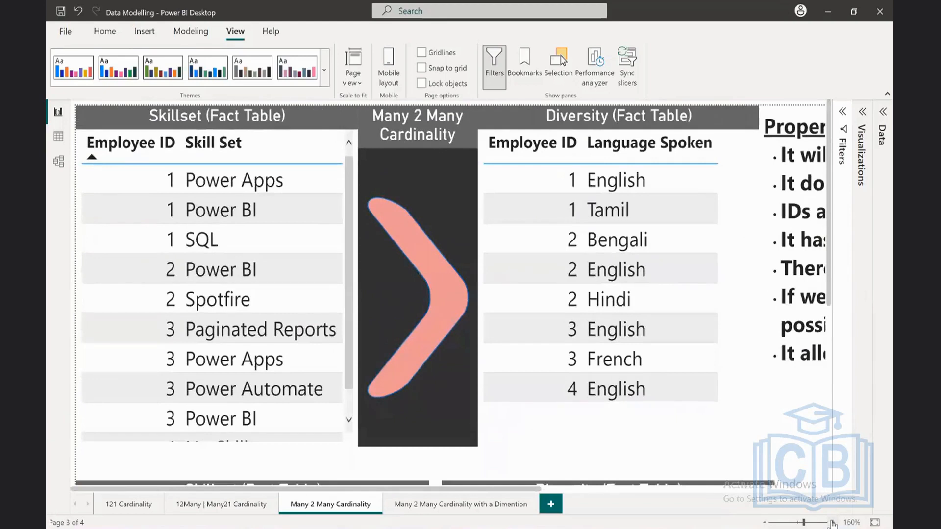
left_click(832, 522)
left_click(832, 522)
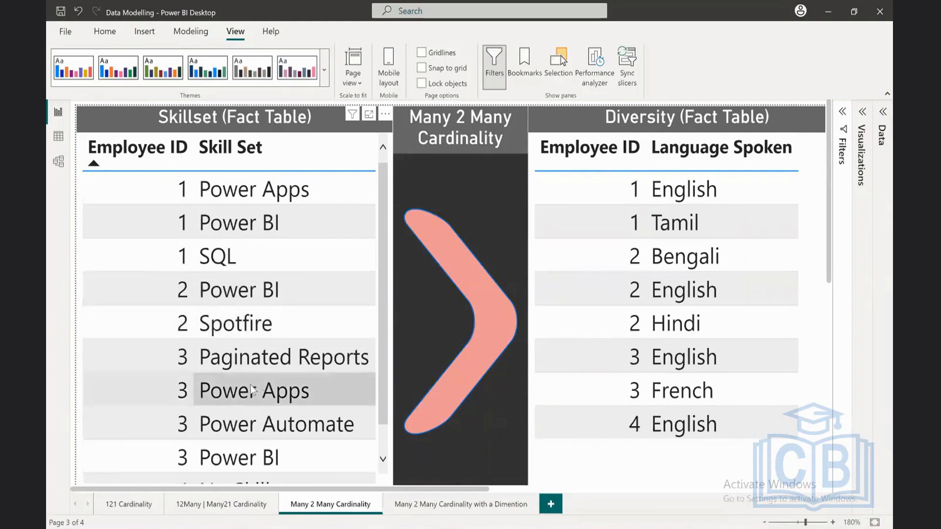
Step: Examine the repeating Employee IDs in the Skillset and Diversity fact tables on the Many 2 Many Cardinality page
scroll(260, 410, "down", 3)
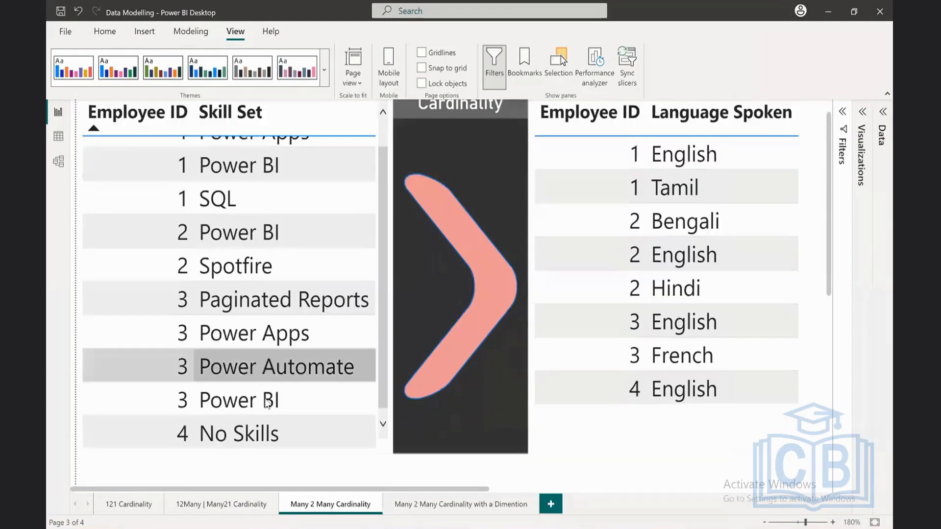
scroll(267, 404, "down", 1)
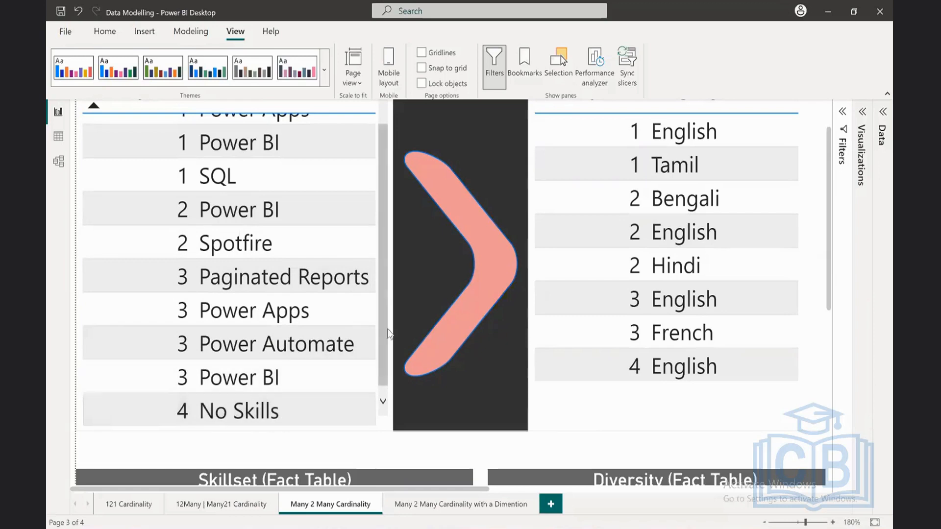
scroll(385, 330, "up", 5)
left_click(399, 280)
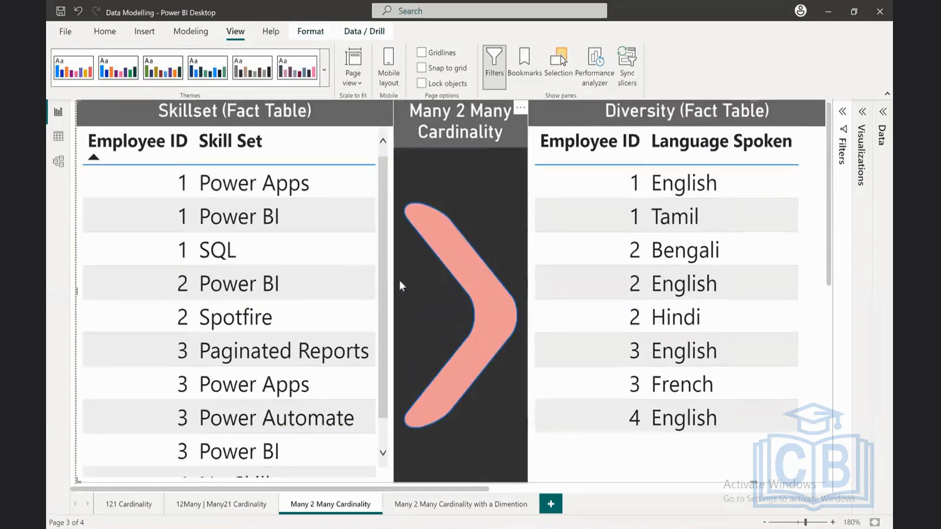
scroll(398, 281, "down", 2)
scroll(399, 281, "up", 2)
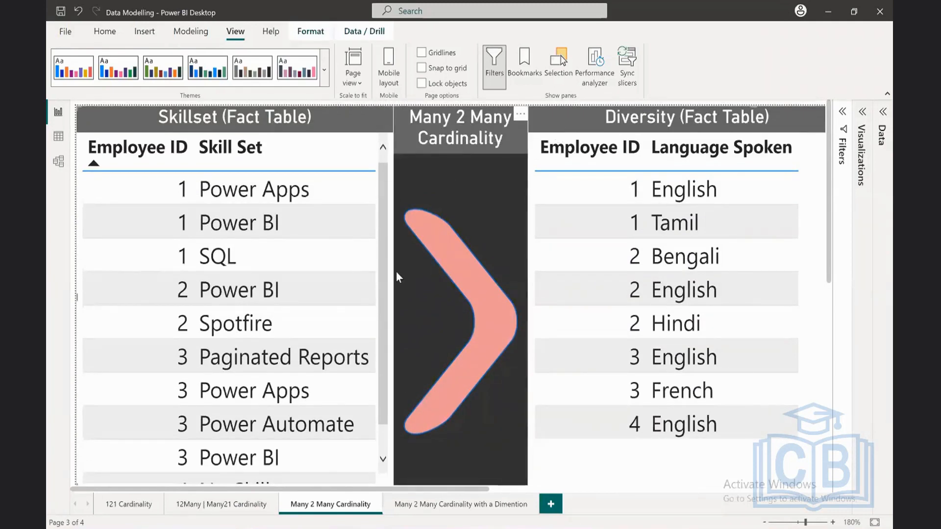
Step: Open the Many 2 Many Cardinality layout in Model view and enlarge the Skillset and Diversity diagram to 130%
scroll(416, 323, "down", 4)
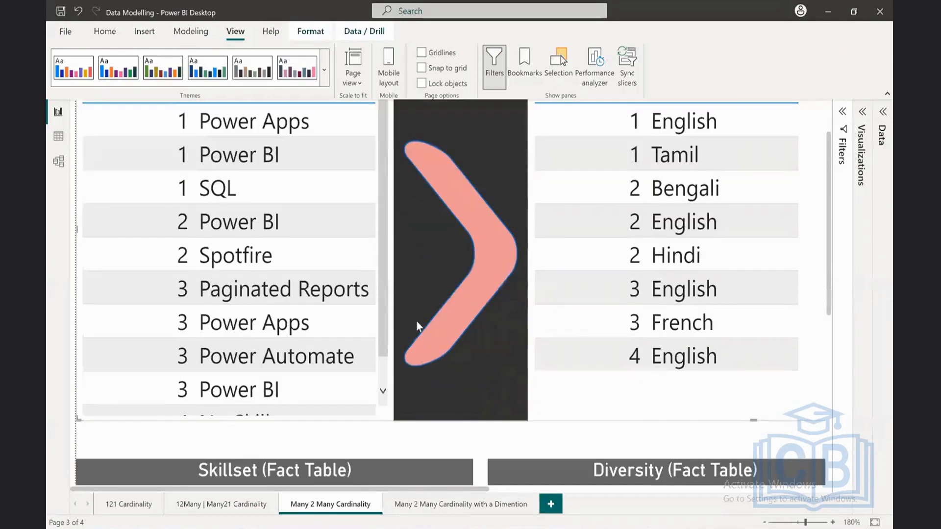
scroll(416, 323, "up", 2)
scroll(416, 323, "up", 2)
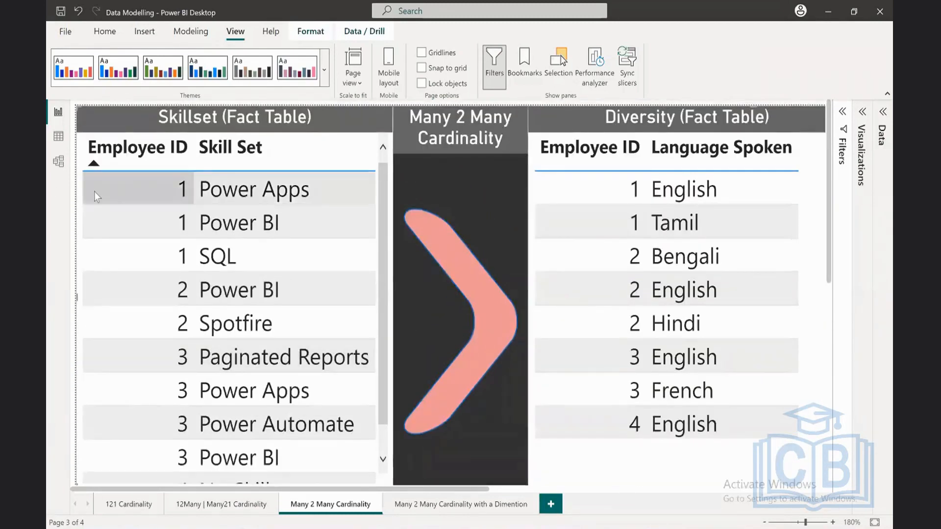
left_click(59, 163)
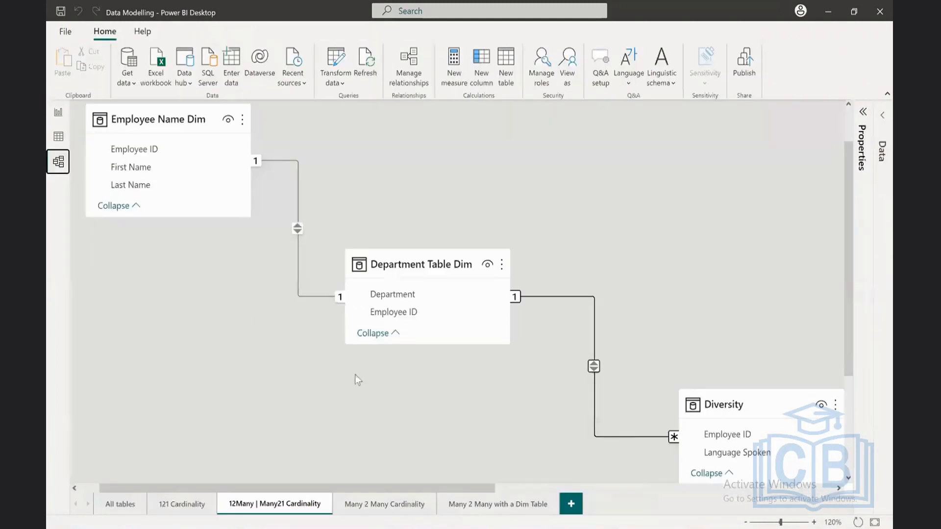
left_click(394, 505)
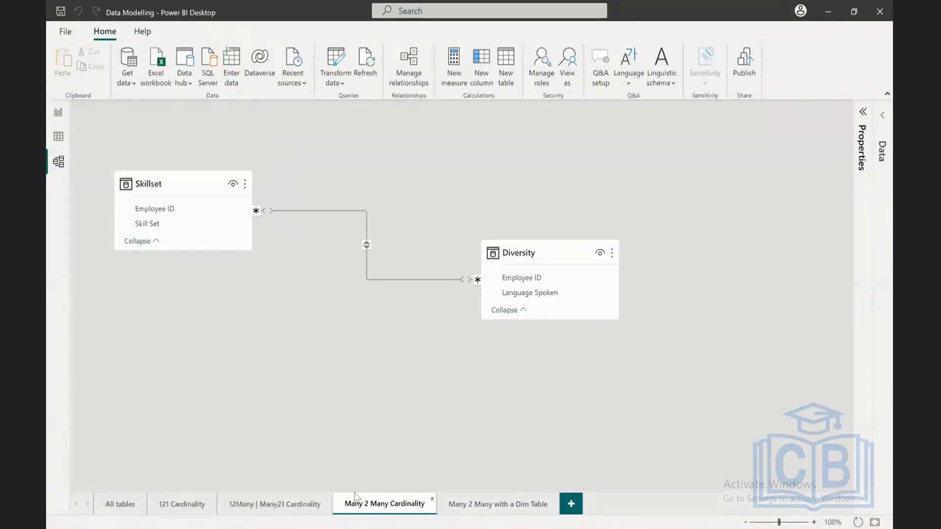
left_click(813, 522)
left_click(813, 523)
left_click(814, 522)
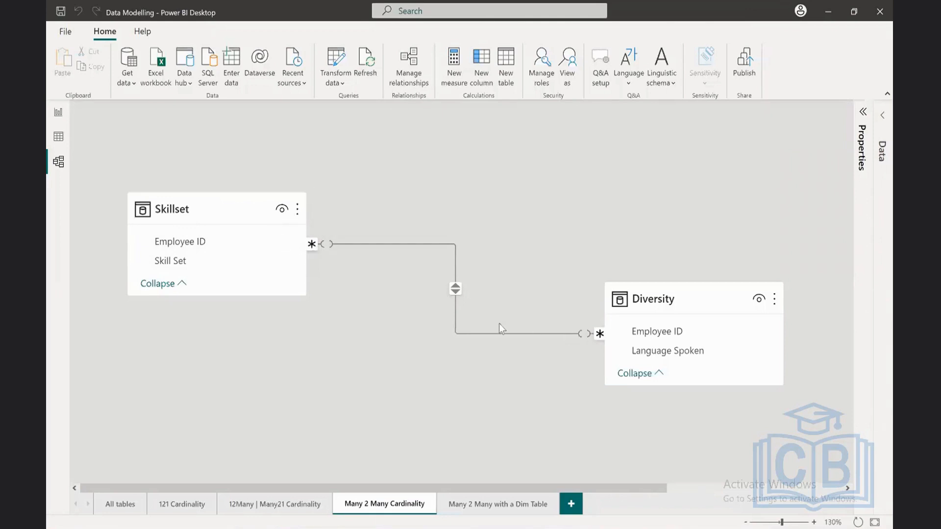
Step: Inspect the settings of the relationship between Skillset and Diversity, close them without changes, and delete that relationship
left_click(469, 332)
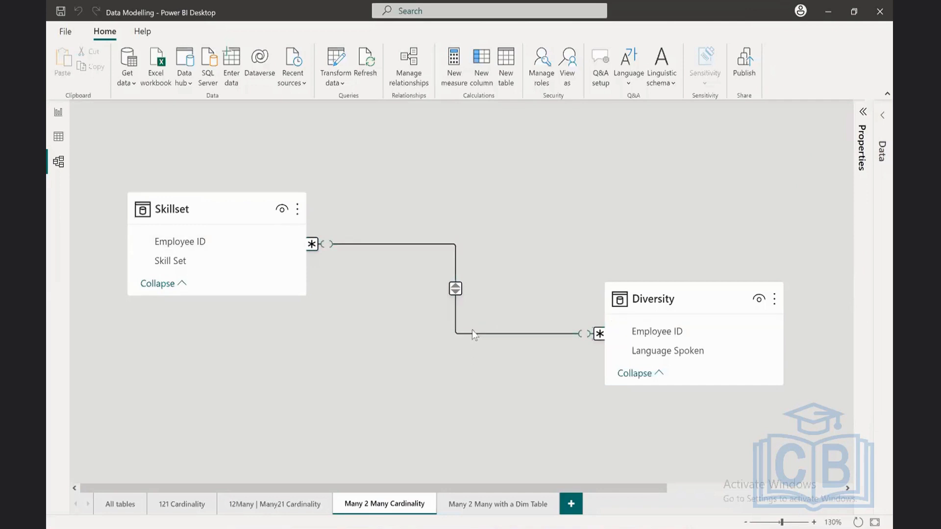
double_click(472, 331)
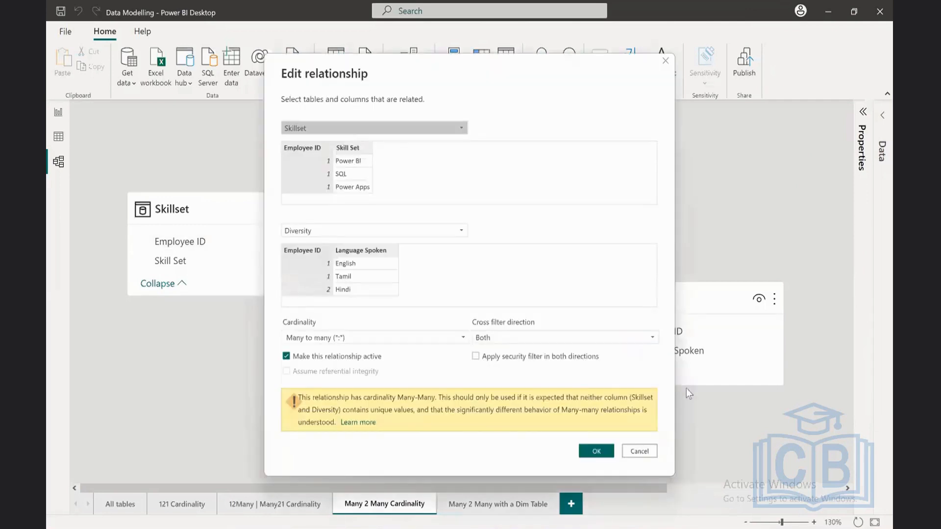
left_click(652, 448)
right_click(480, 332)
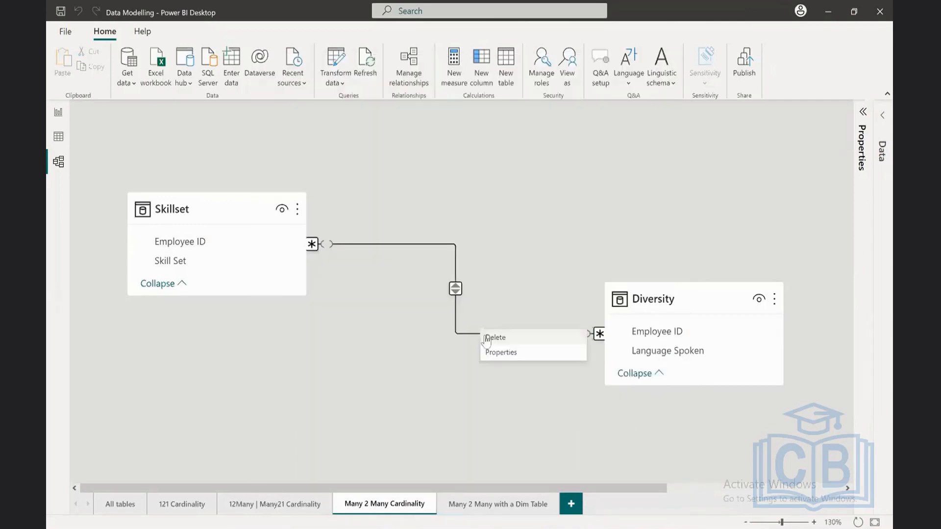
left_click(494, 338)
left_click(535, 297)
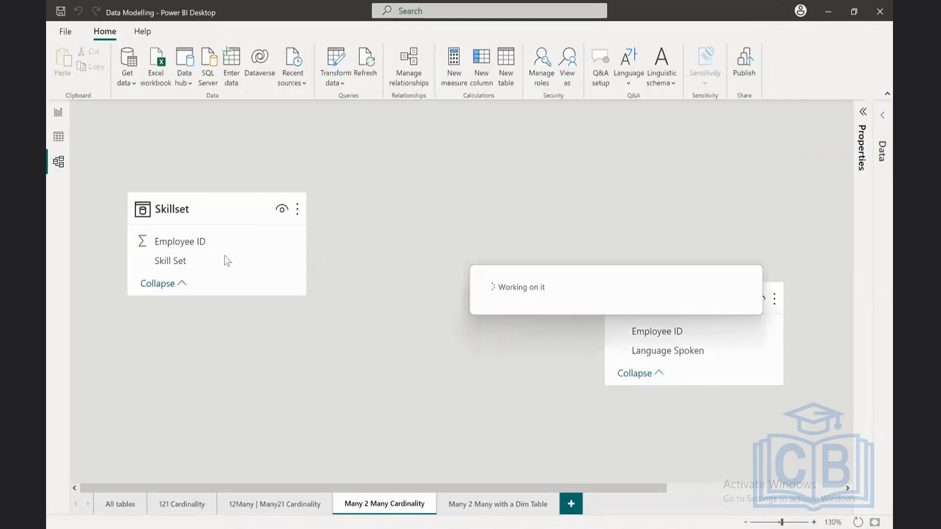
Step: Set up a new relationship between Skillset and Diversity through Manage relationships, matching their Employee ID columns
left_click_drag(201, 242, 704, 332)
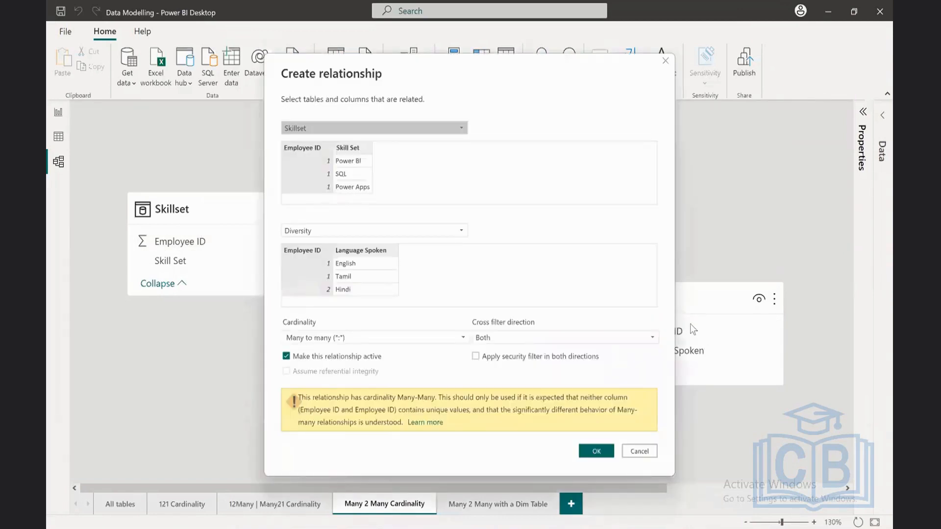
left_click(627, 451)
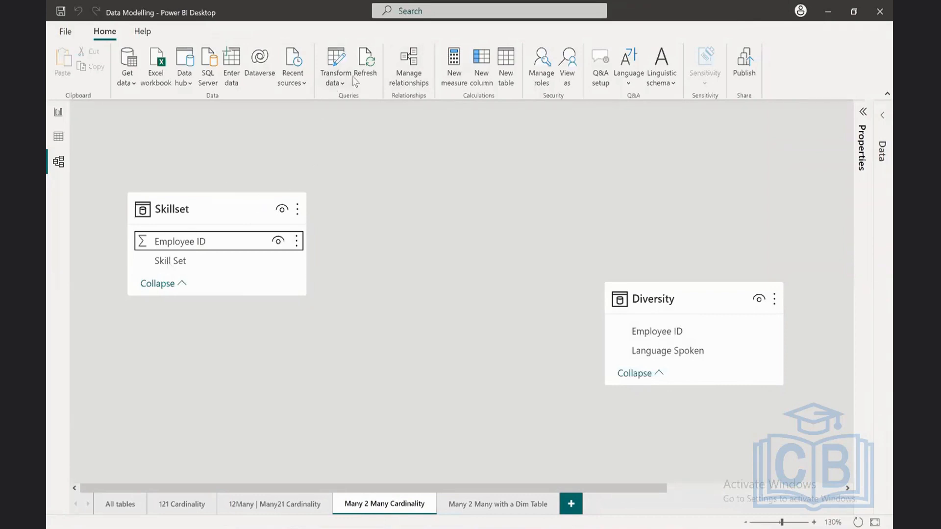
left_click(413, 59)
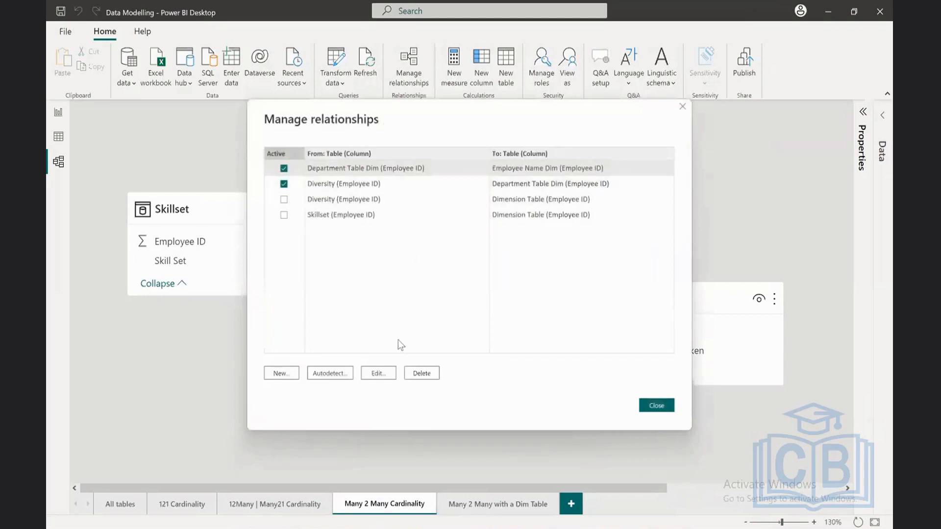
left_click(284, 375)
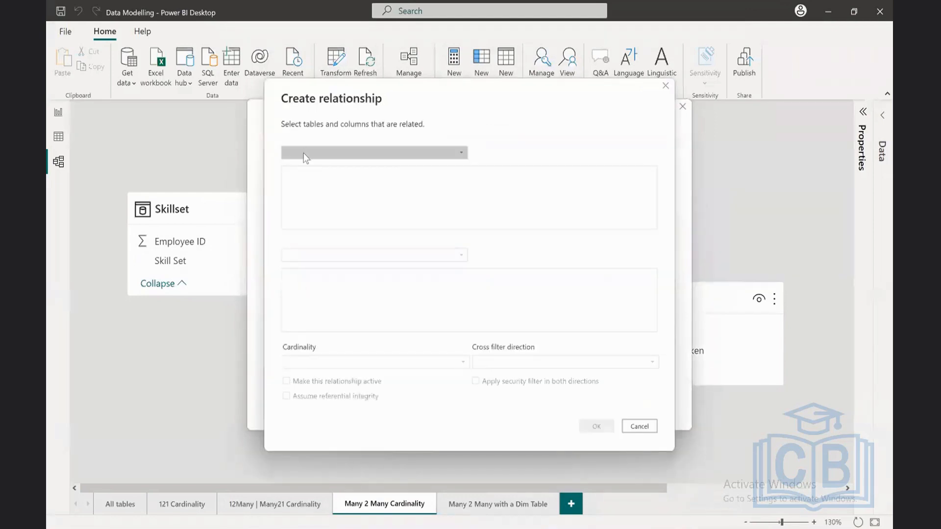
left_click(326, 154)
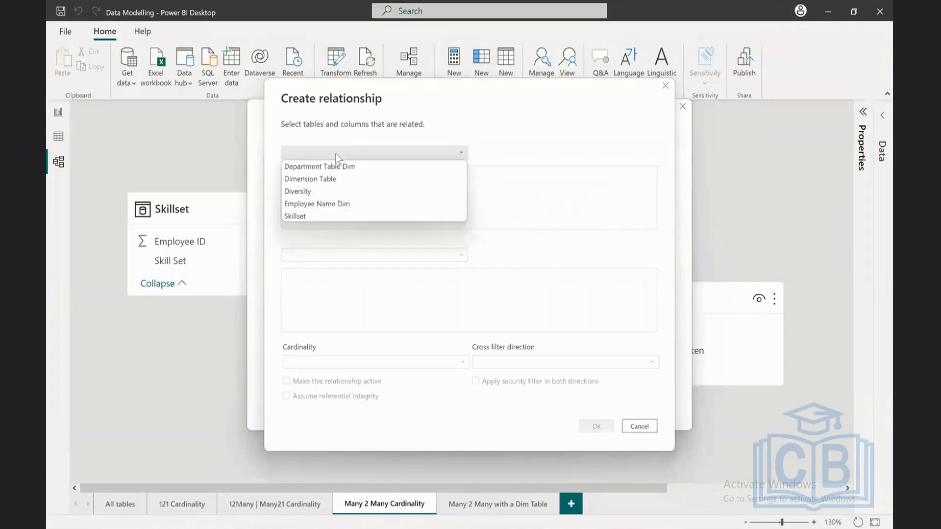
left_click(307, 217)
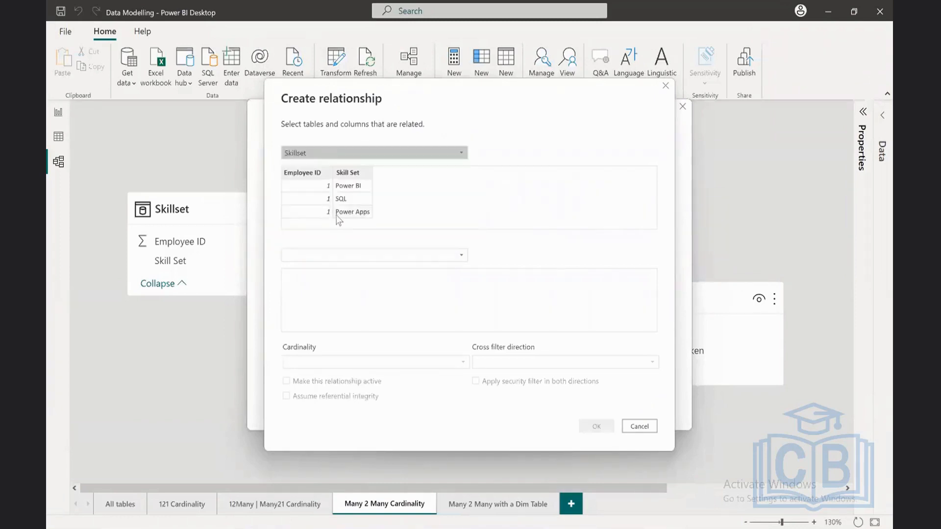
left_click(325, 257)
left_click(324, 294)
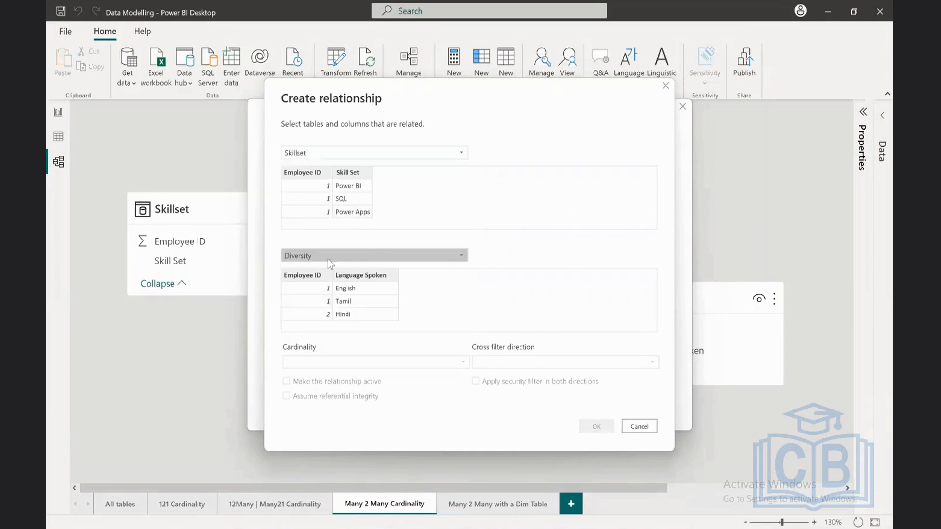
left_click(310, 173)
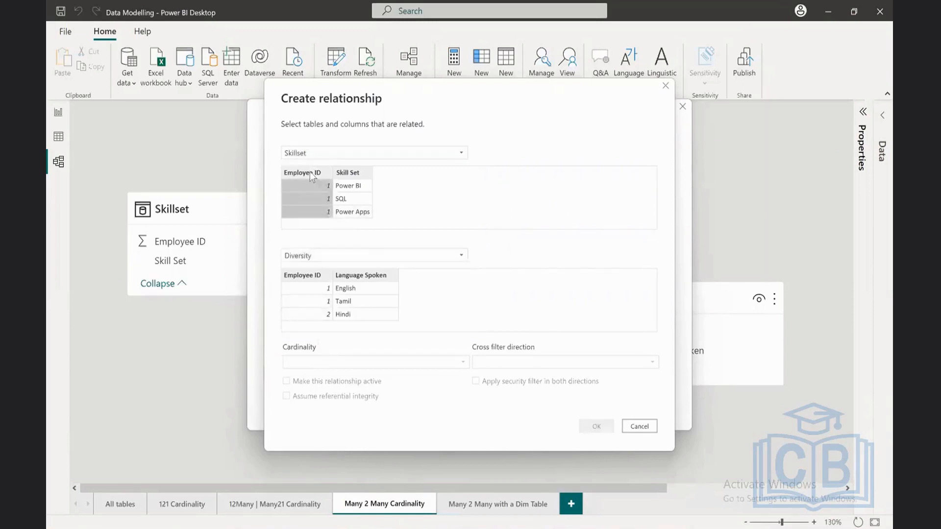
left_click(314, 278)
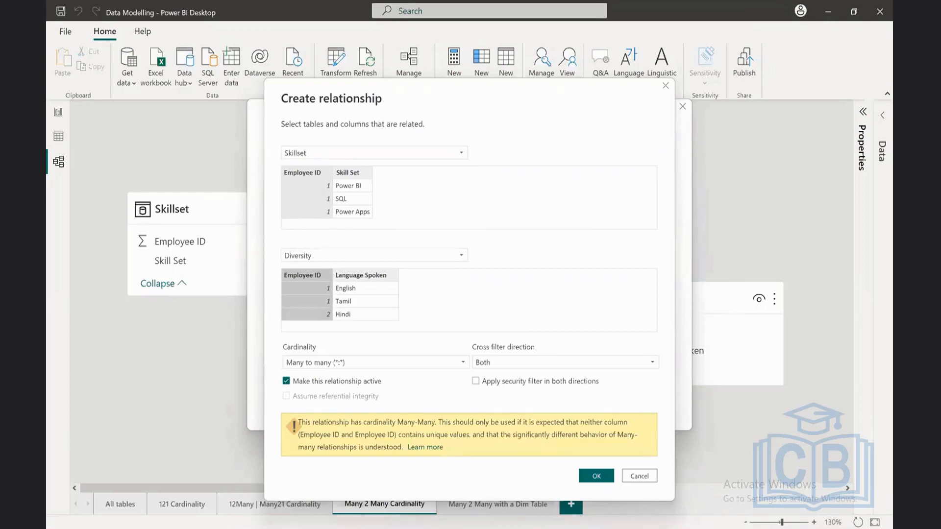
Step: Switch to Snipping Tool, capture the Create relationship dialog, and maximize and enlarge the snip
key("alt+Tab")
left_click(75, 32)
left_click_drag(272, 87, 671, 498)
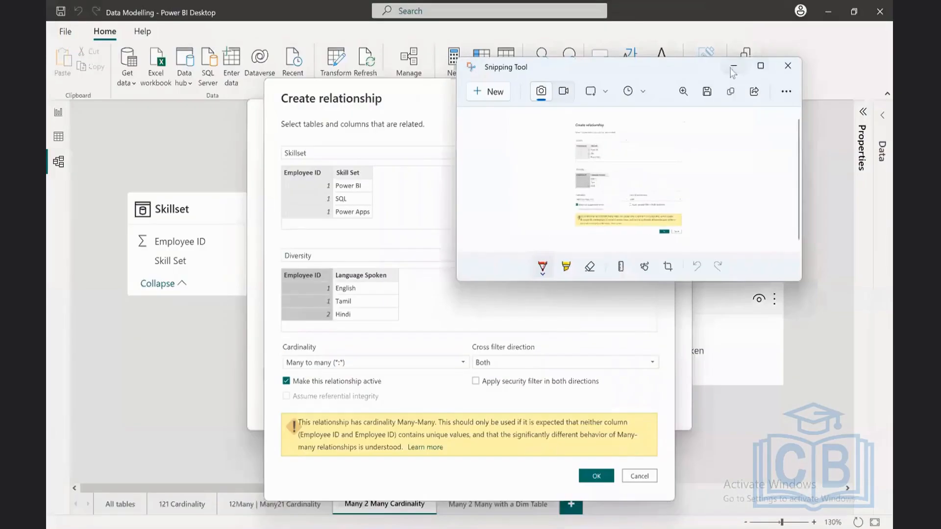
left_click(759, 67)
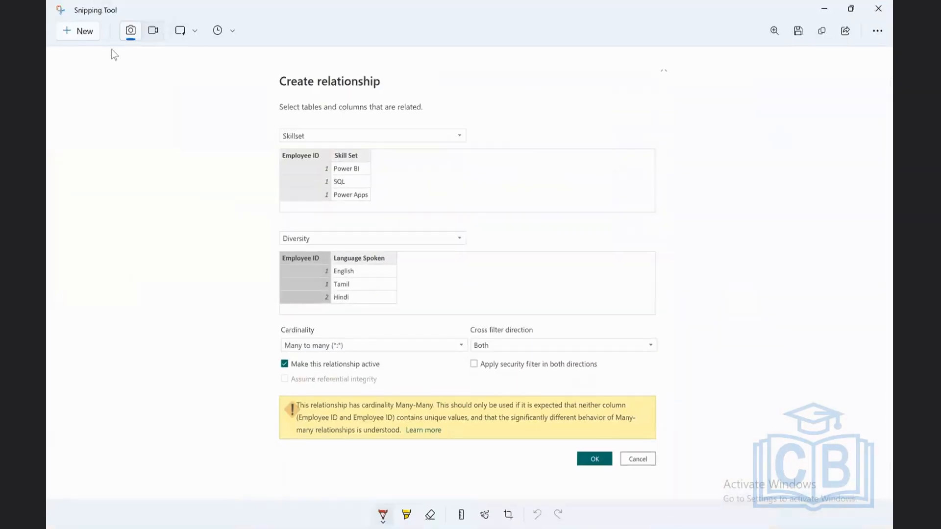
left_click(775, 30)
left_click_drag(706, 87, 737, 87)
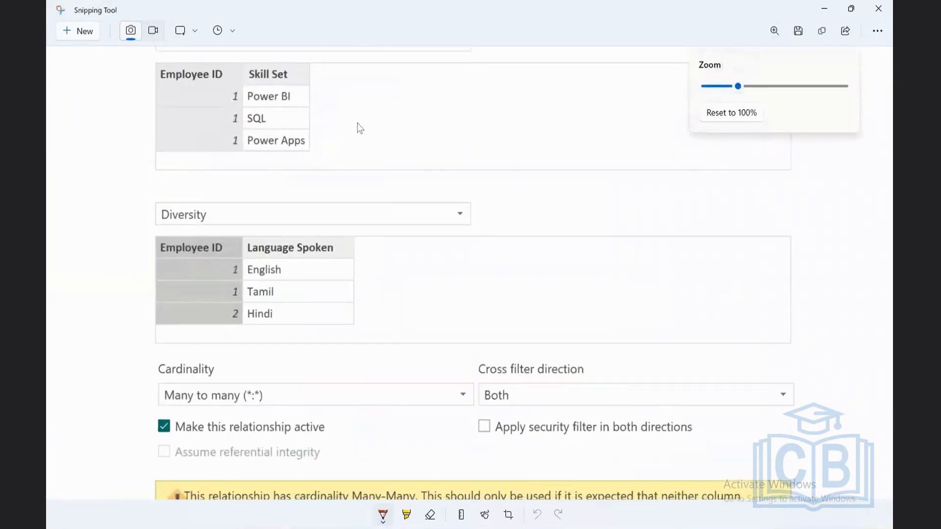
Step: Draw a red double-headed arrow linking both Employee ID columns, and circle Many to many and Cross filter direction Both on the snip
scroll(375, 121, "up", 3)
scroll(352, 125, "down", 2)
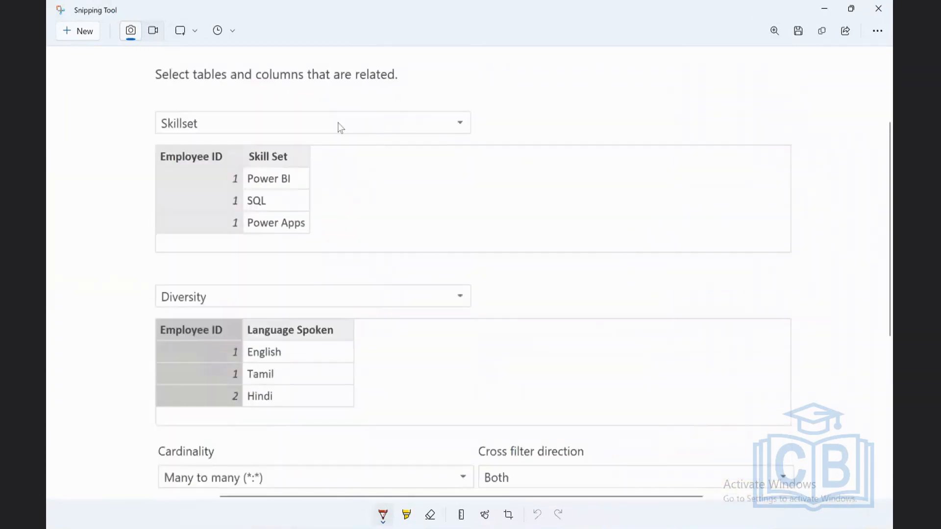
mouse_move(153, 154)
left_mouse_down()
mouse_move(119, 201)
mouse_move(140, 349)
left_mouse_up()
mouse_move(142, 143)
left_mouse_down()
mouse_move(156, 147)
mouse_move(153, 161)
left_mouse_up()
scroll(286, 366, "down", 2)
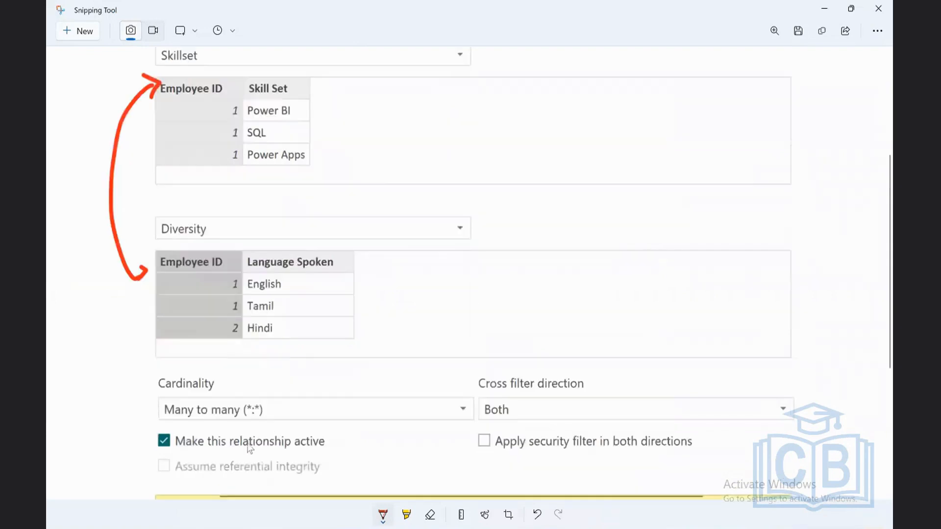
mouse_move(270, 401)
left_mouse_down()
mouse_move(137, 407)
mouse_move(218, 424)
mouse_move(282, 417)
mouse_move(253, 397)
left_mouse_up()
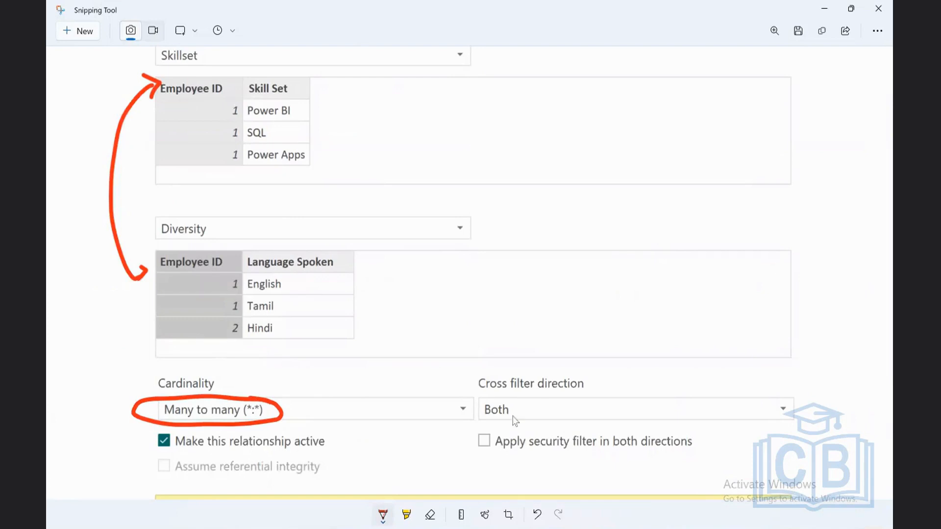
scroll(308, 457, "down", 4)
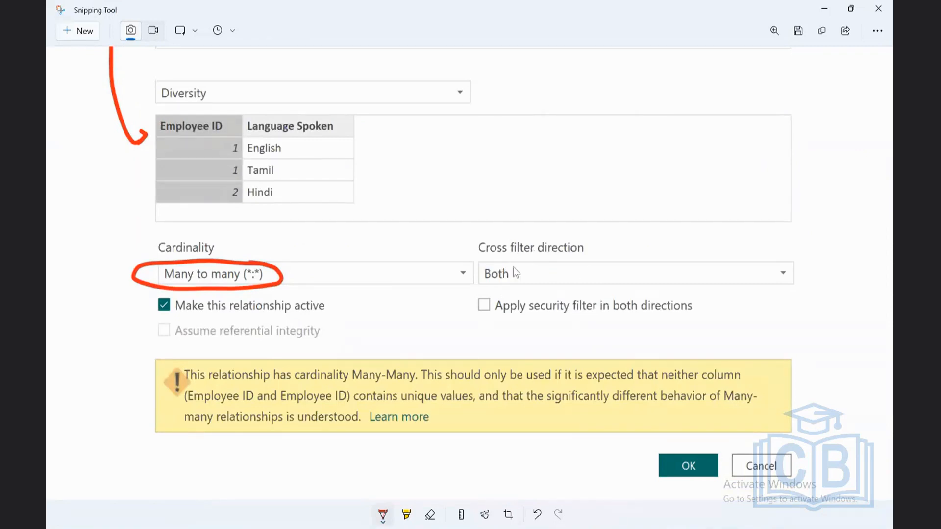
mouse_move(603, 243)
left_mouse_down()
mouse_move(480, 234)
mouse_move(512, 289)
mouse_move(595, 274)
mouse_move(601, 242)
left_mouse_up()
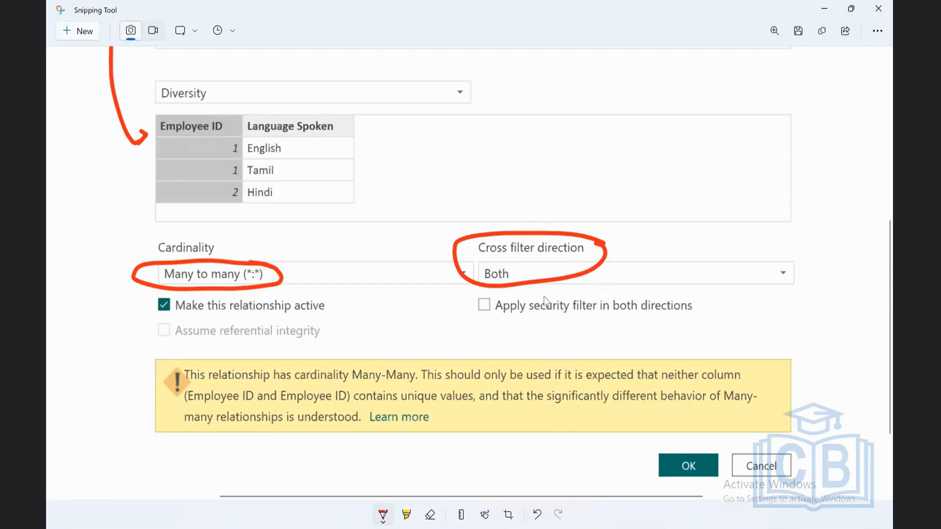
Step: Return to Power BI's Create relationship dialog, review the Cross filter direction options, and turn off Make this relationship active
left_click(828, 11)
left_click(650, 362)
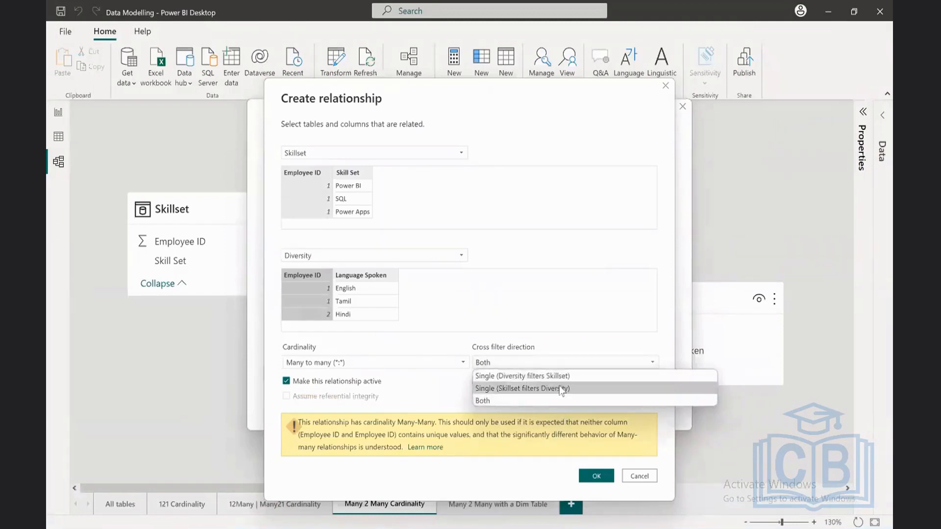
left_click(458, 386)
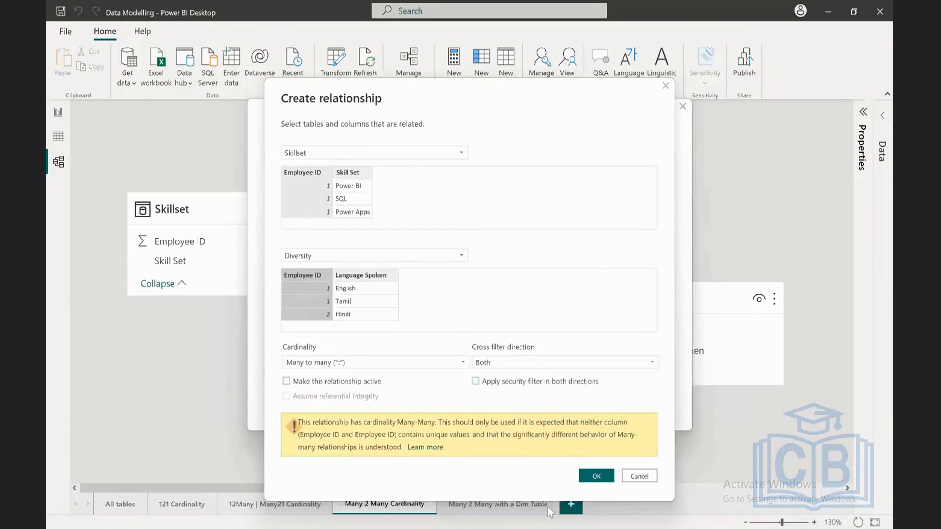
Step: Switch back to the annotated snip in Snipping Tool and enlarge it around the many-to-many warning message
mouse_move(578, 528)
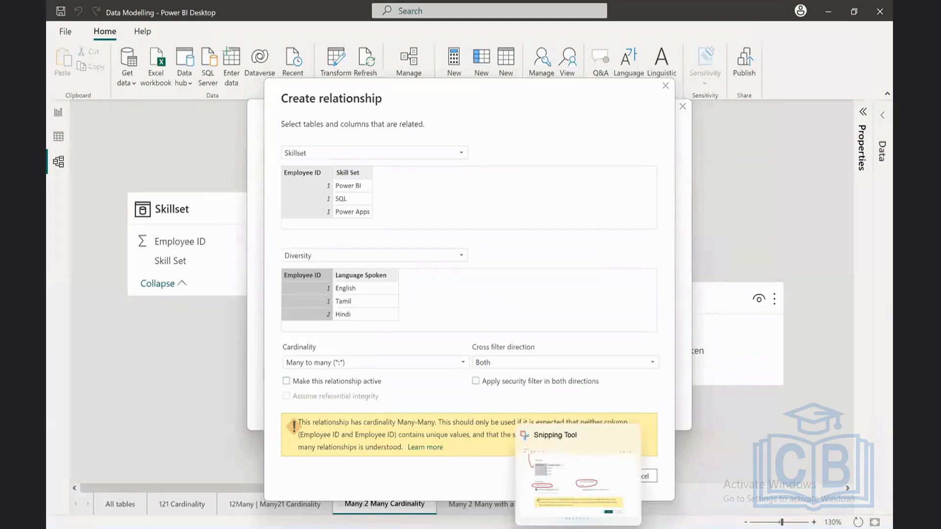
left_click(578, 476)
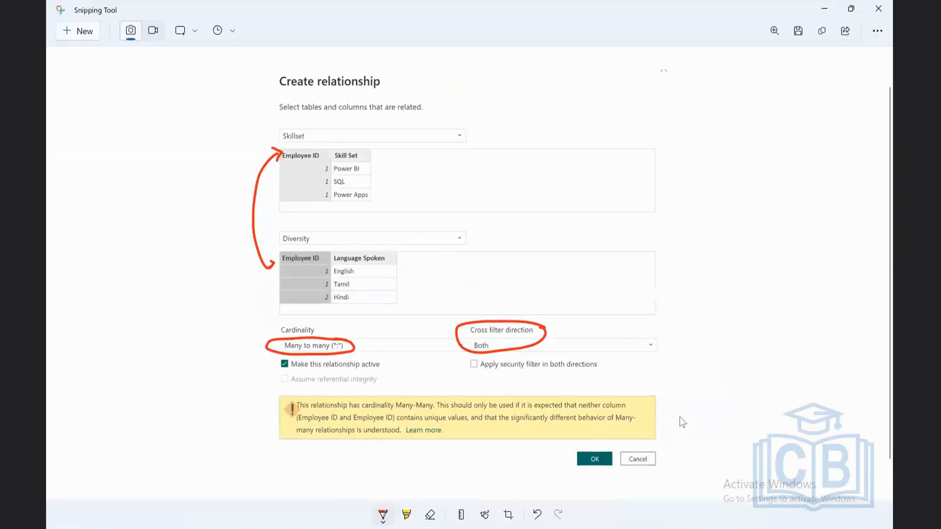
left_click(774, 31)
mouse_move(710, 89)
left_mouse_down()
mouse_move(747, 89)
mouse_move(717, 89)
left_mouse_up()
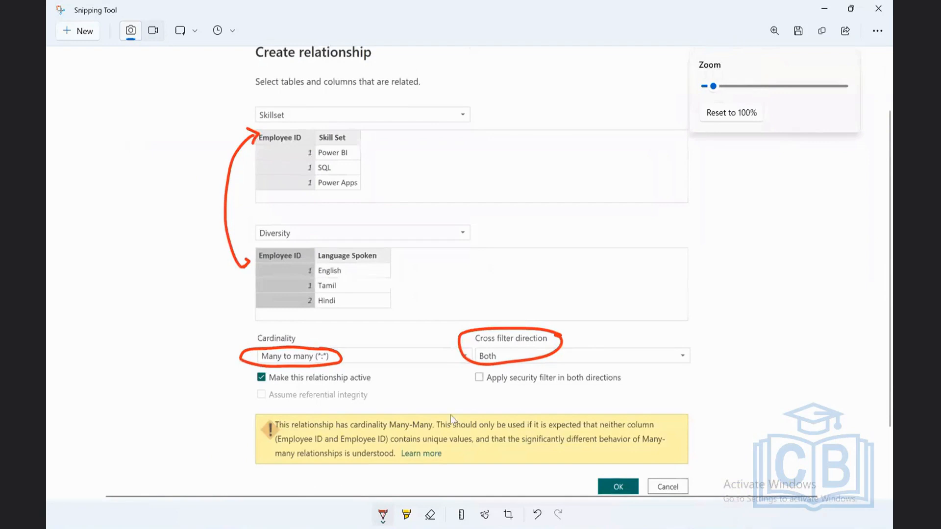
left_click_drag(713, 86, 741, 86)
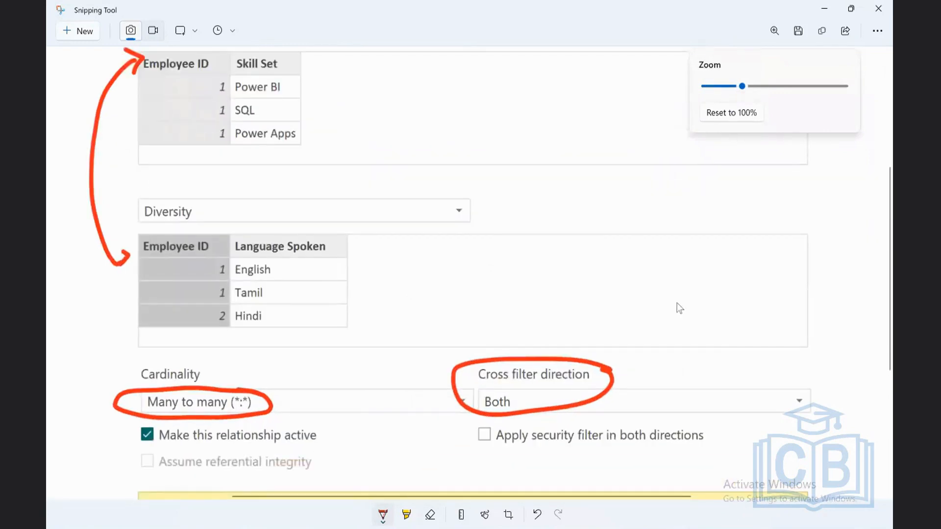
left_click(843, 393)
scroll(843, 391, "down", 5)
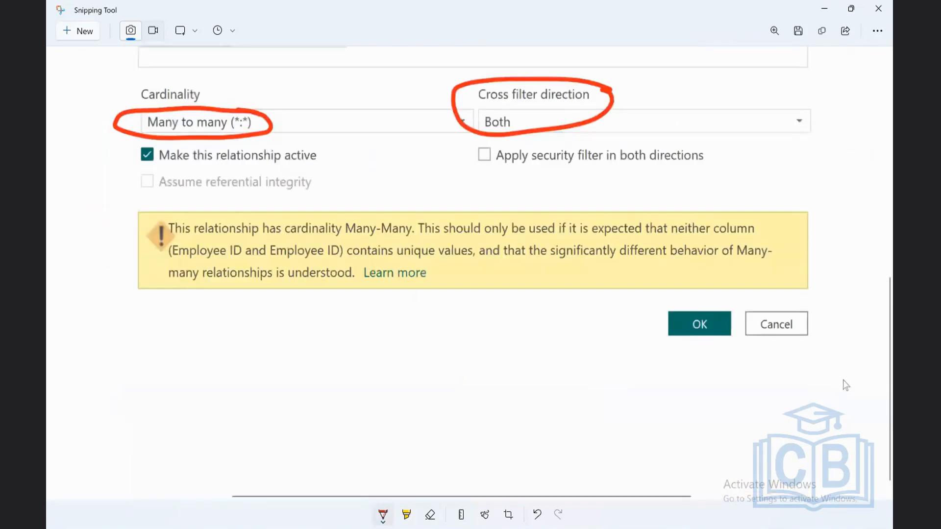
Step: Mark the many-to-many warning with a red bracket and underline Many-Many and both Employee ID mentions
left_click_drag(157, 202, 137, 210)
left_click_drag(126, 262, 152, 307)
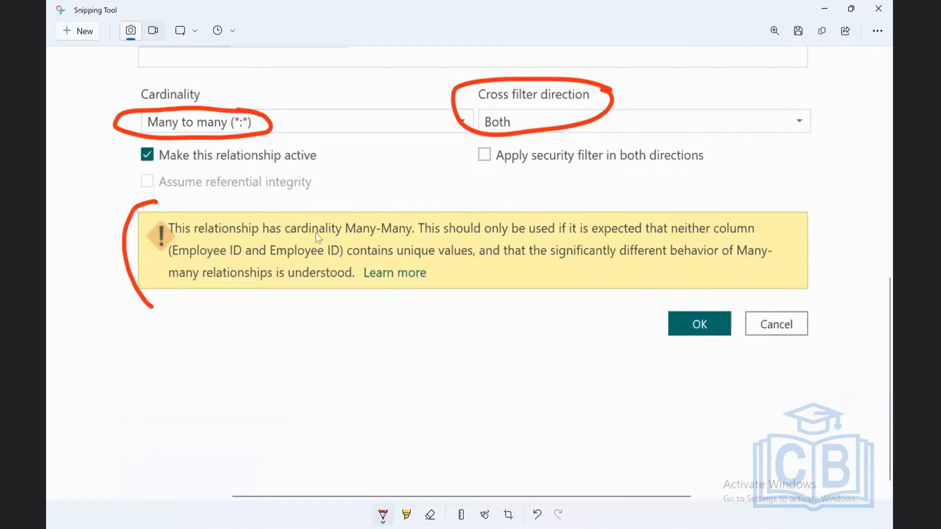
left_click_drag(360, 239, 419, 240)
left_click_drag(186, 259, 220, 260)
left_click_drag(289, 263, 333, 263)
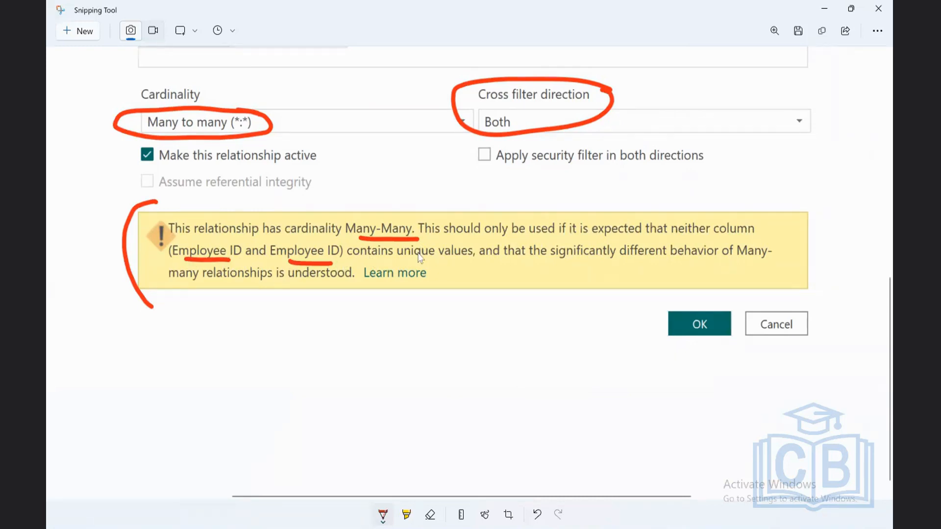
Step: Underline "unique values", "significantly different behavior of Many-" and "many relationships is understood" in the many-to-many warning
left_click_drag(408, 254, 456, 256)
left_click_drag(578, 260, 778, 259)
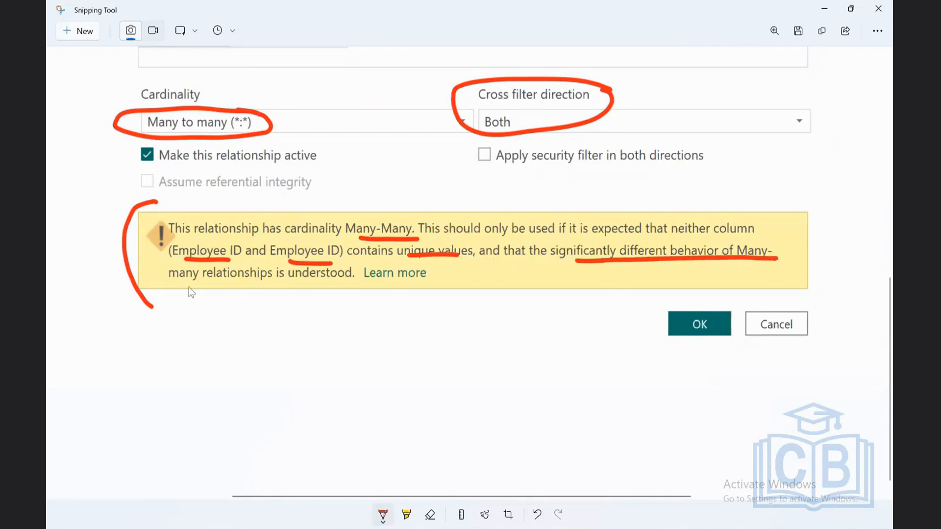
left_click_drag(180, 280, 346, 286)
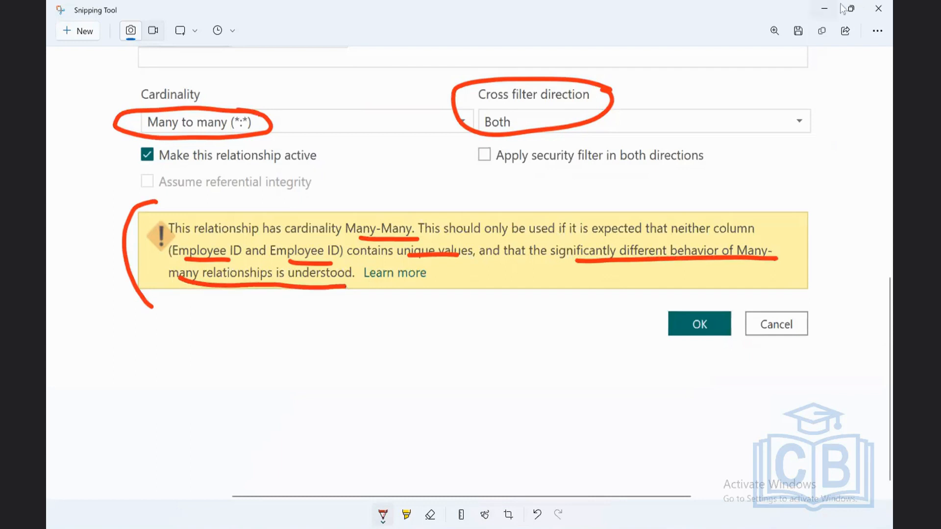
Step: Erase all the red ink markings from the snip
left_click(430, 520)
left_click(430, 516)
left_click(440, 491)
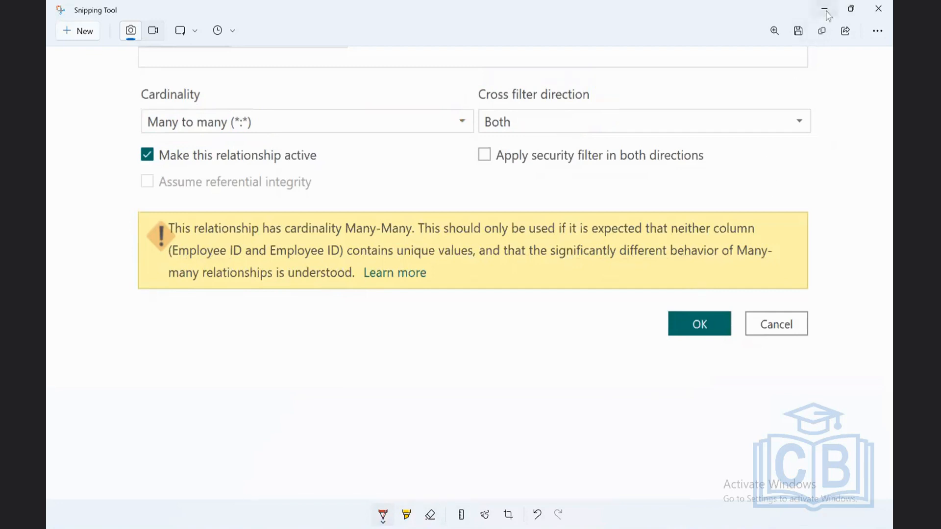
Step: Return to Power BI, make the many-to-many Skillset–Diversity relationship active, create it, and close the relationship manager
left_click_drag(826, 12, 828, 17)
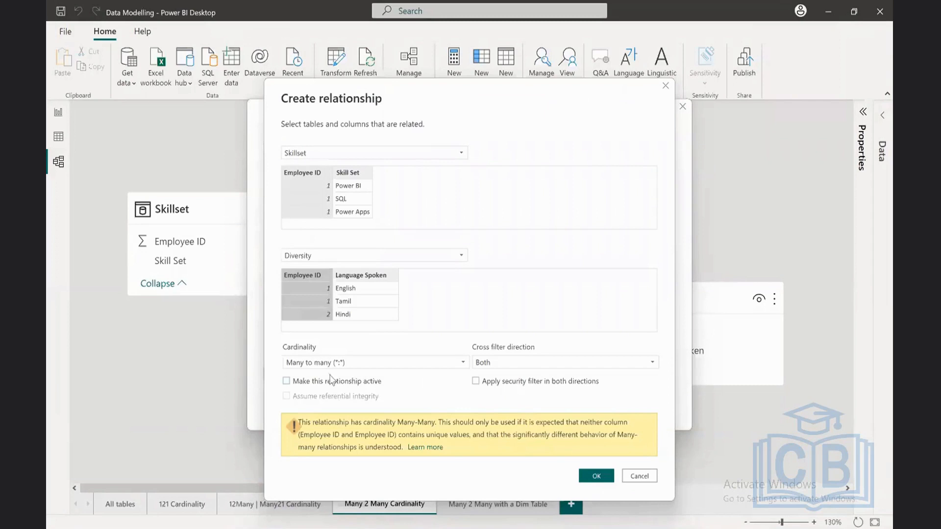
left_click(286, 381)
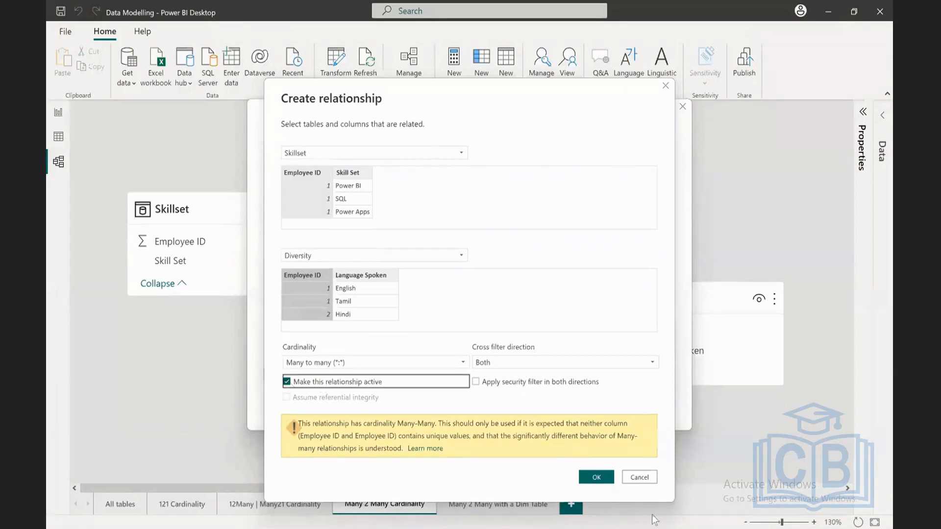
left_click(591, 476)
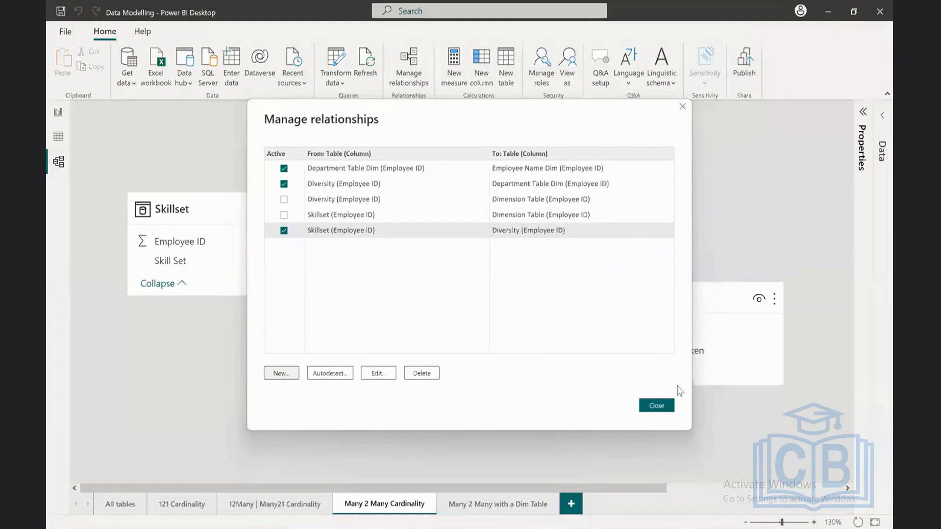
left_click(668, 406)
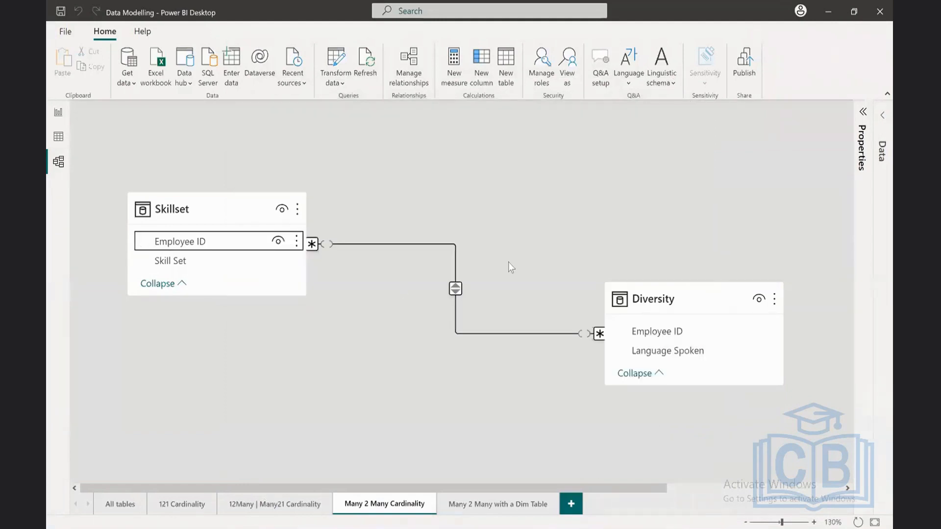
Step: In Report view, cross-filter Diversity by Employee ID 1's Power Apps, Power BI and SQL rows in Skillset, and clear the selection
left_click(58, 115)
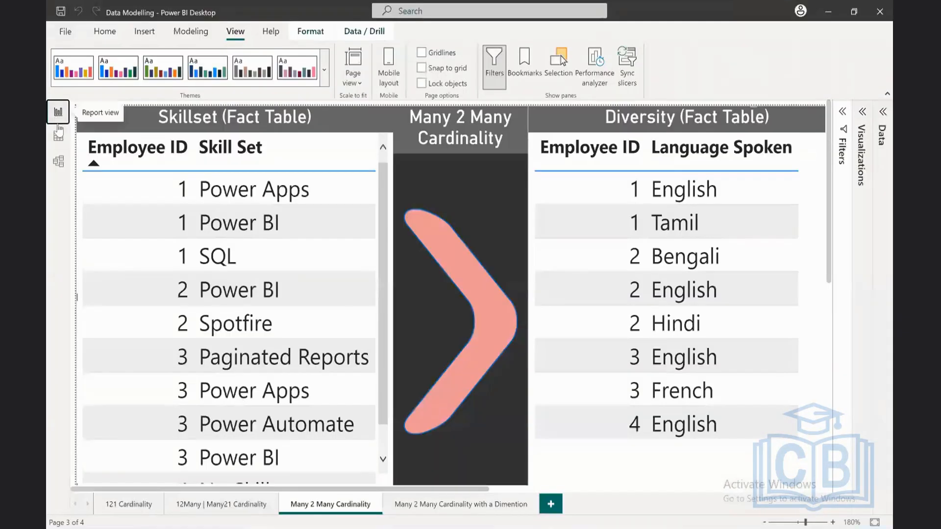
left_click(137, 190)
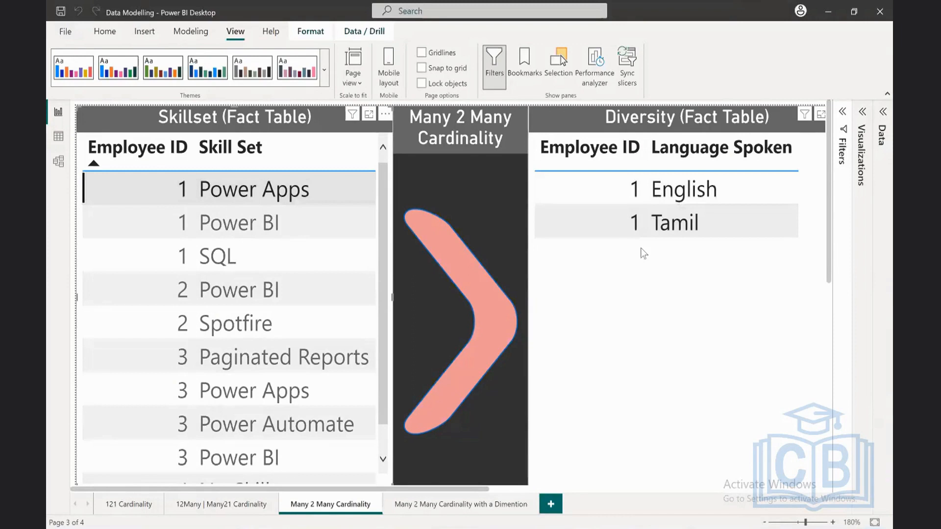
left_click(166, 223)
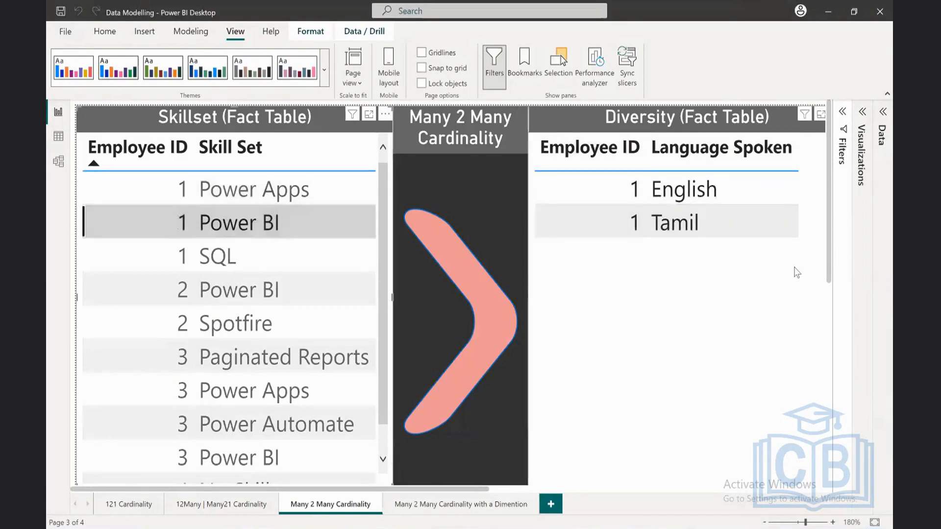
left_click(157, 268)
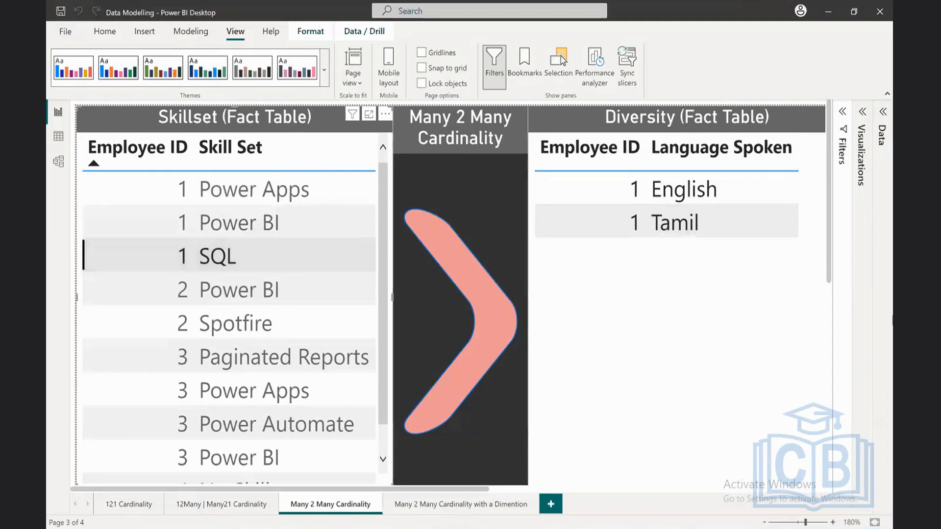
left_click(201, 265)
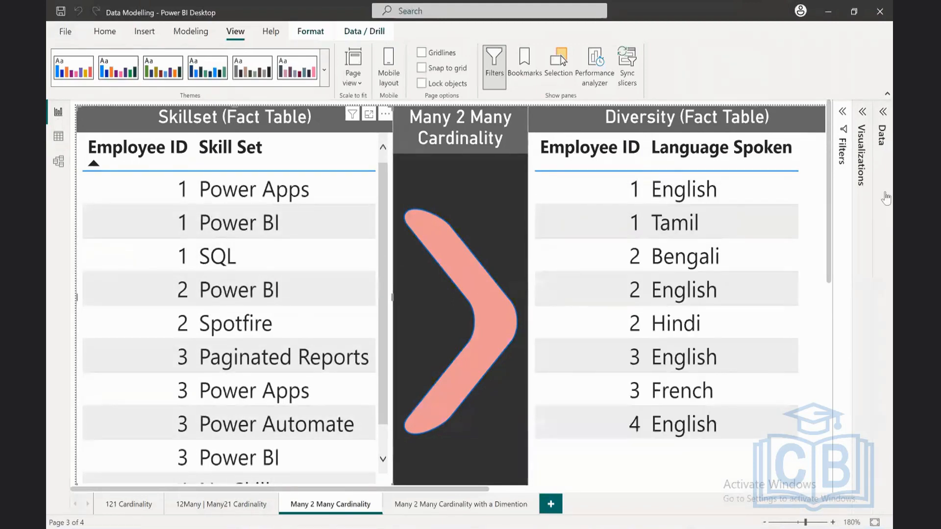
Step: Filter the Many 2 Many Cardinality page to Employee ID 1 with basic filtering, and collapse the page filters
left_click(843, 113)
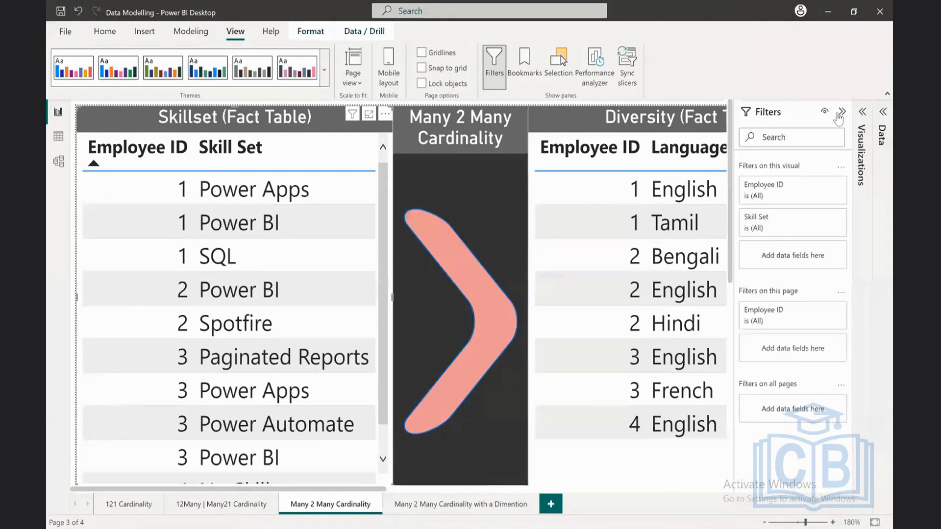
left_click(813, 314)
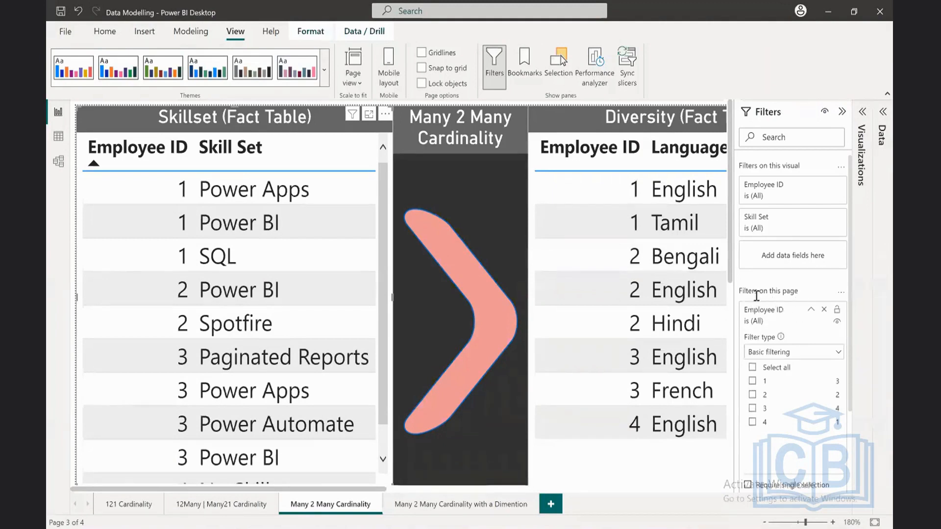
left_click(752, 381)
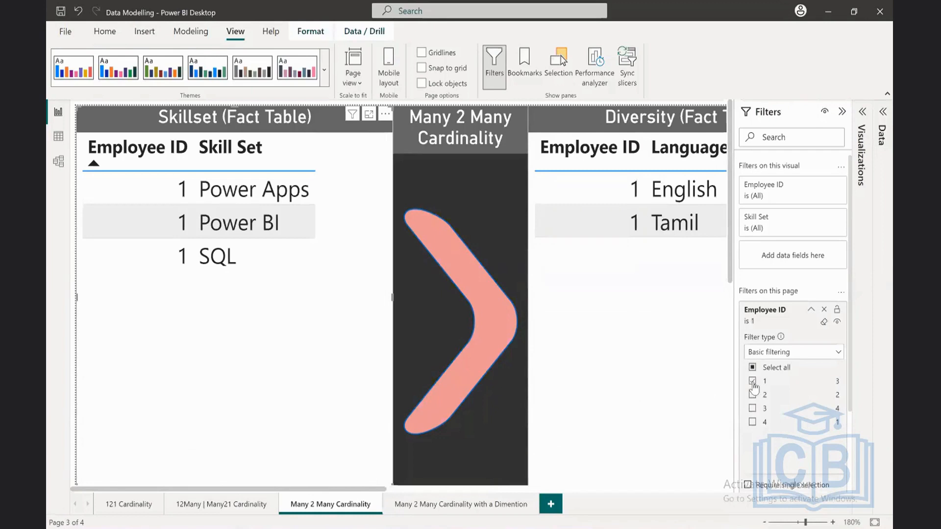
left_click(843, 113)
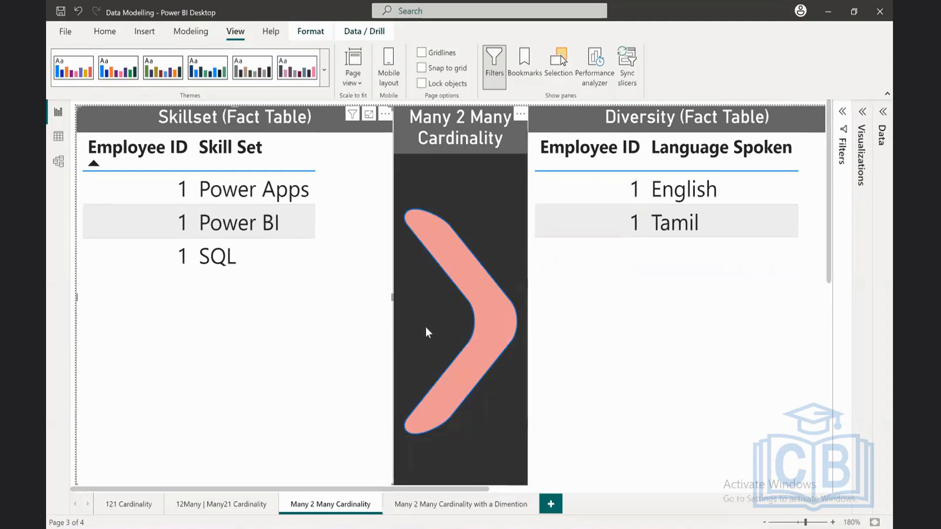
scroll(465, 277, "down", 1)
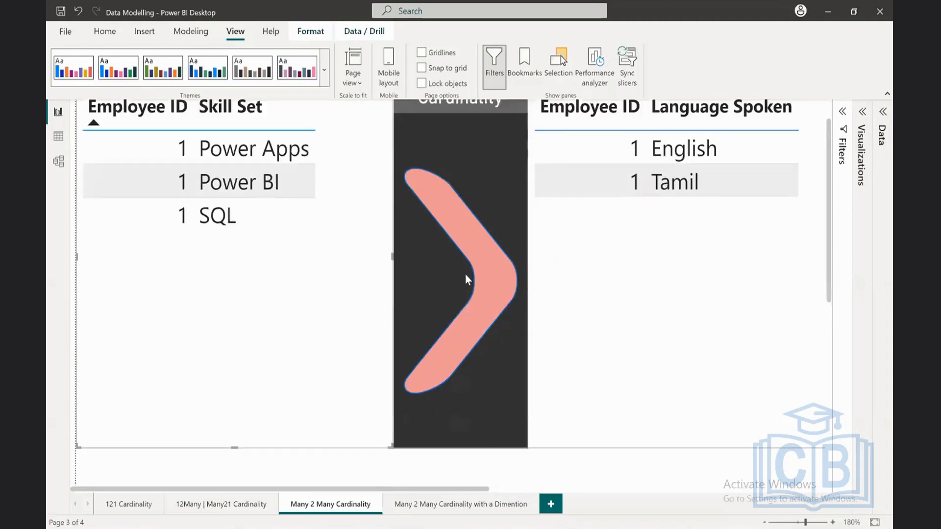
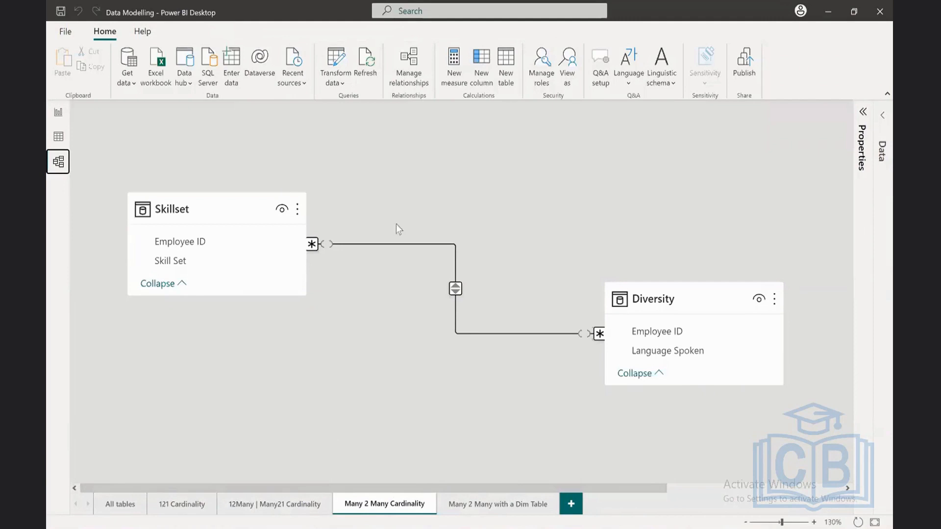
Step: Open the Skillset–Diversity relationship's properties and capture the Edit relationship dialog as a new snip in Snipping Tool
right_click(505, 334)
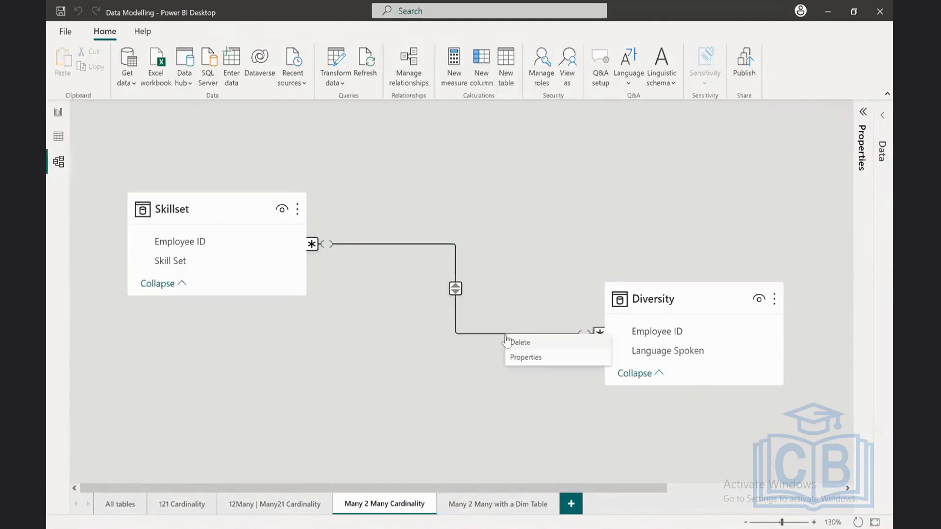
left_click(521, 357)
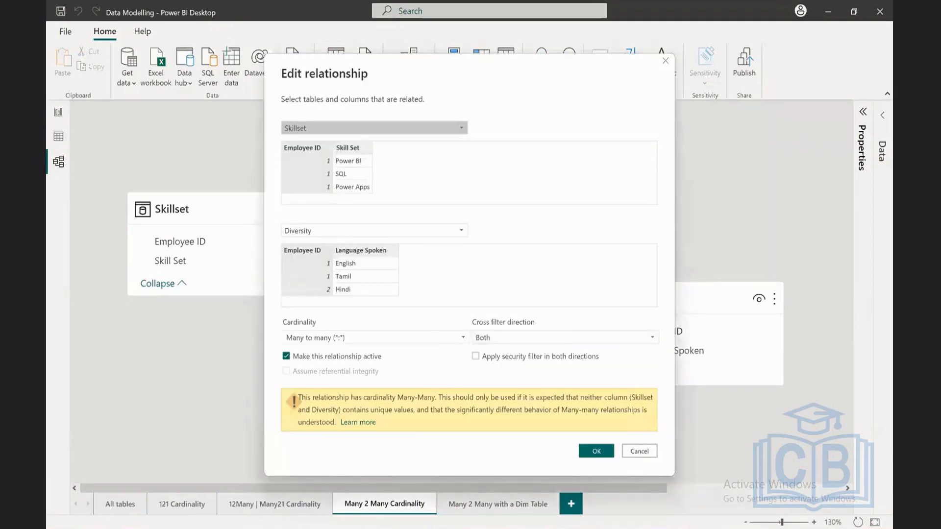
key("alt+Tab")
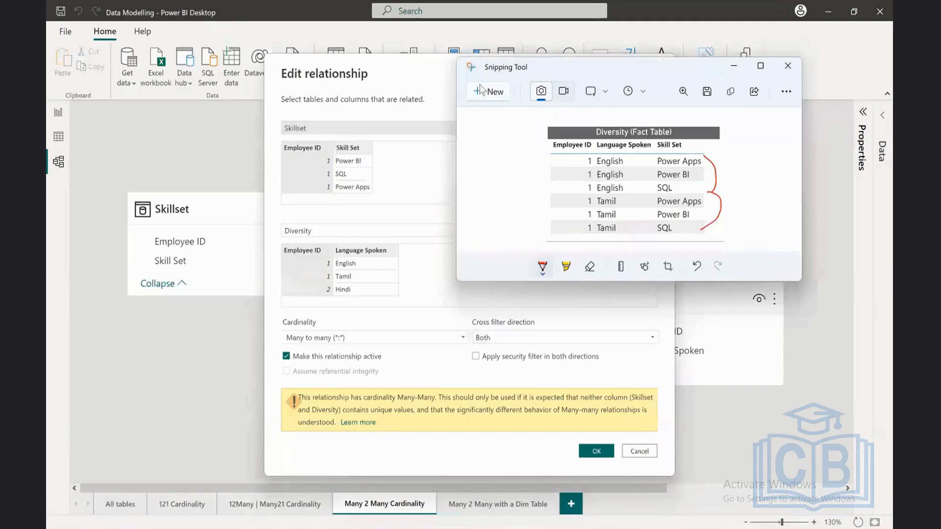
left_click(480, 96)
left_click_drag(275, 65, 667, 466)
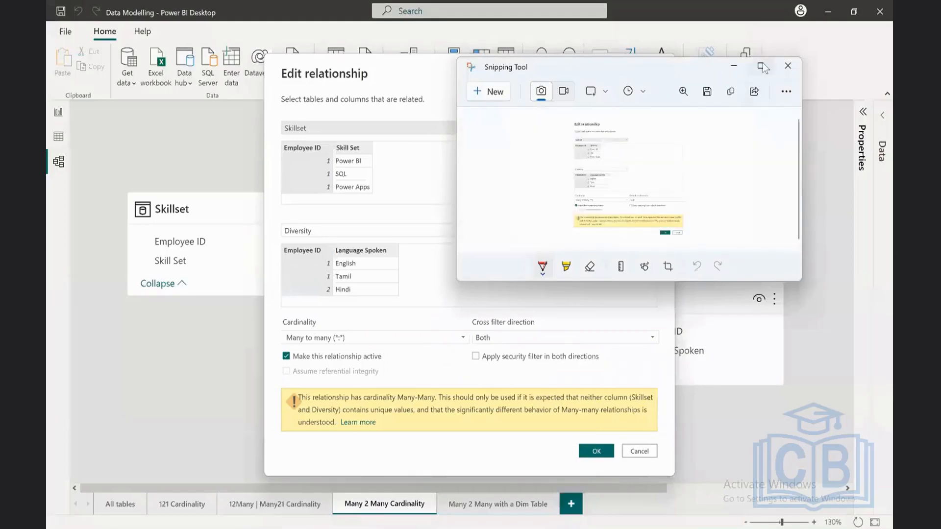
Step: Maximize Snipping Tool and enlarge the captured dialog to 190% around its Cardinality and Cross filter direction settings
left_click(762, 62)
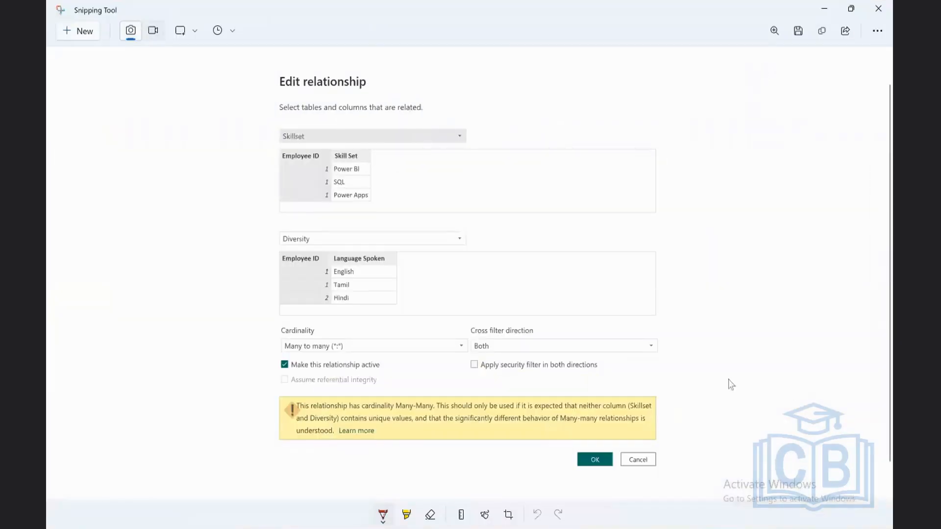
left_click(774, 31)
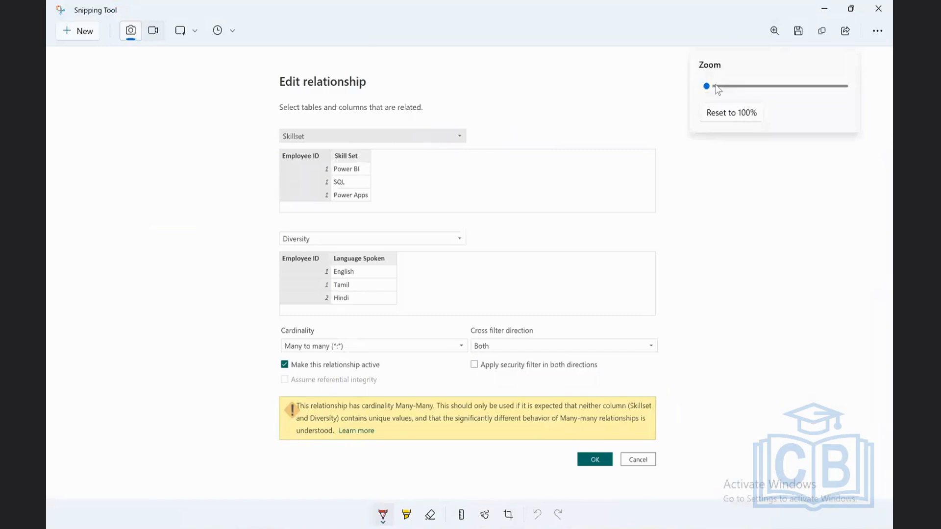
left_click_drag(713, 89, 752, 90)
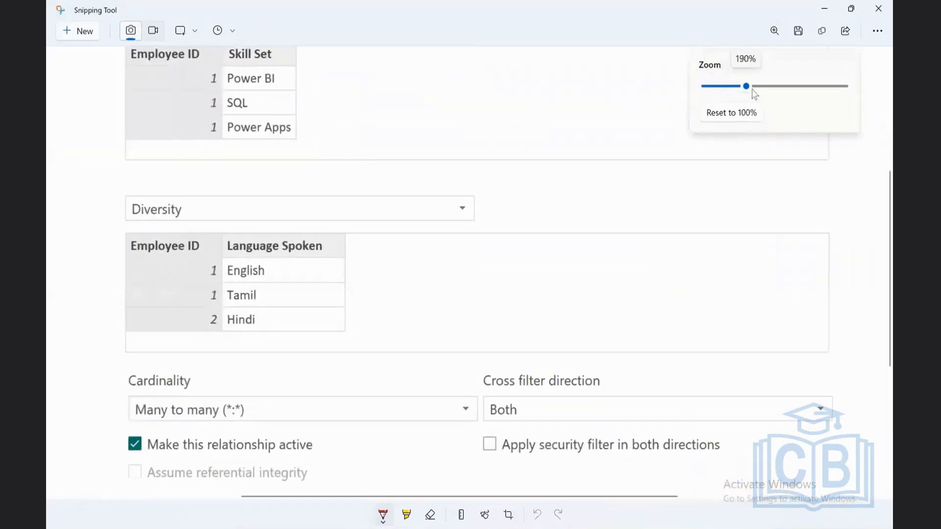
scroll(79, 272, "down", 5)
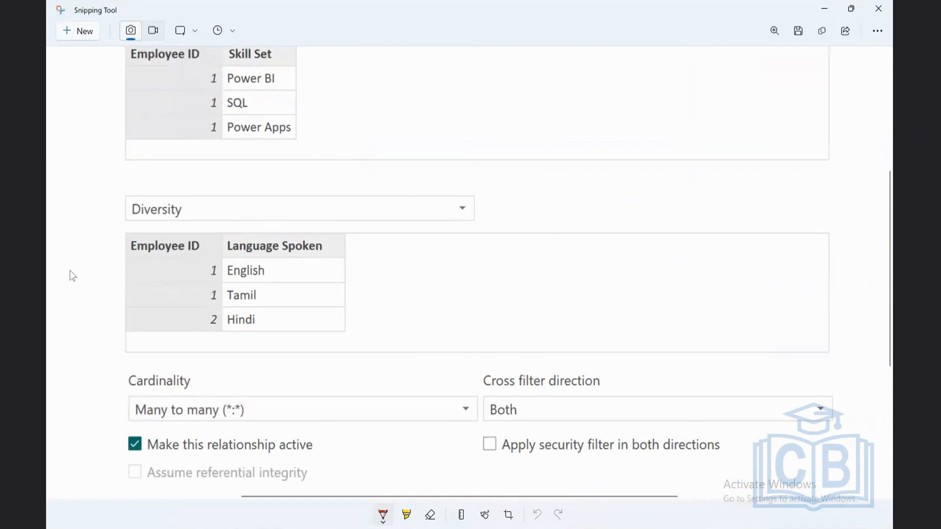
scroll(94, 269, "up", 4)
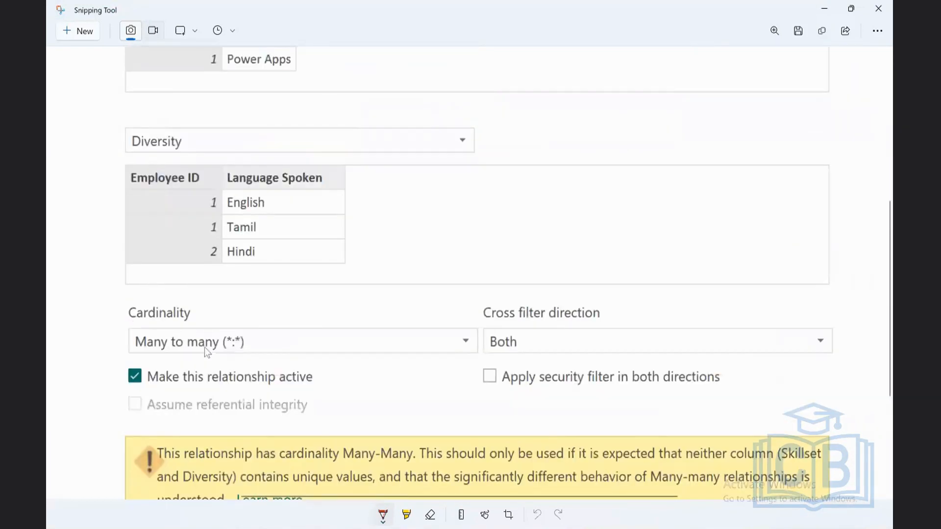
mouse_move(278, 338)
left_mouse_down()
mouse_move(211, 296)
mouse_move(144, 296)
mouse_move(113, 328)
mouse_move(102, 361)
mouse_move(167, 398)
mouse_move(307, 407)
mouse_move(340, 351)
mouse_move(251, 310)
left_mouse_up()
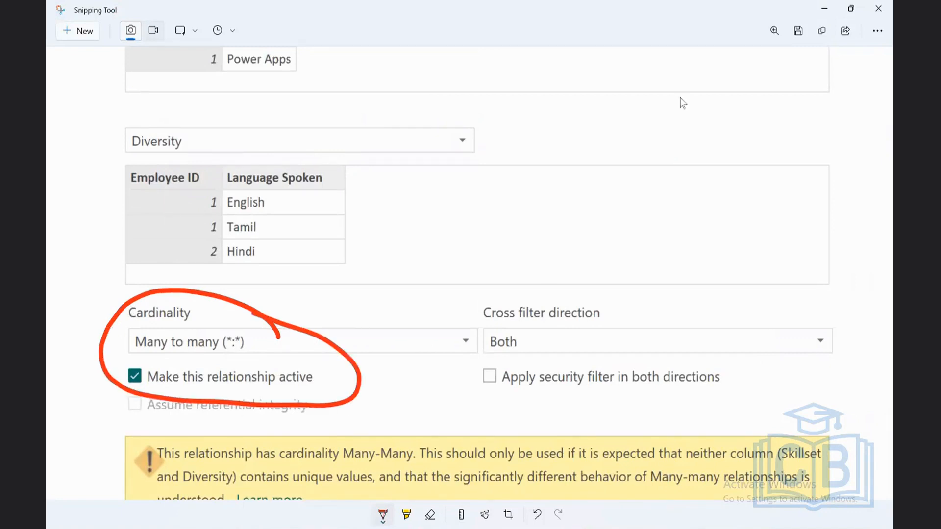
left_click(381, 520)
left_click(431, 519)
left_click(431, 522)
left_click(433, 494)
mouse_move(336, 365)
left_mouse_down()
mouse_move(176, 367)
mouse_move(105, 374)
mouse_move(102, 386)
mouse_move(233, 405)
mouse_move(336, 387)
mouse_move(326, 361)
left_mouse_up()
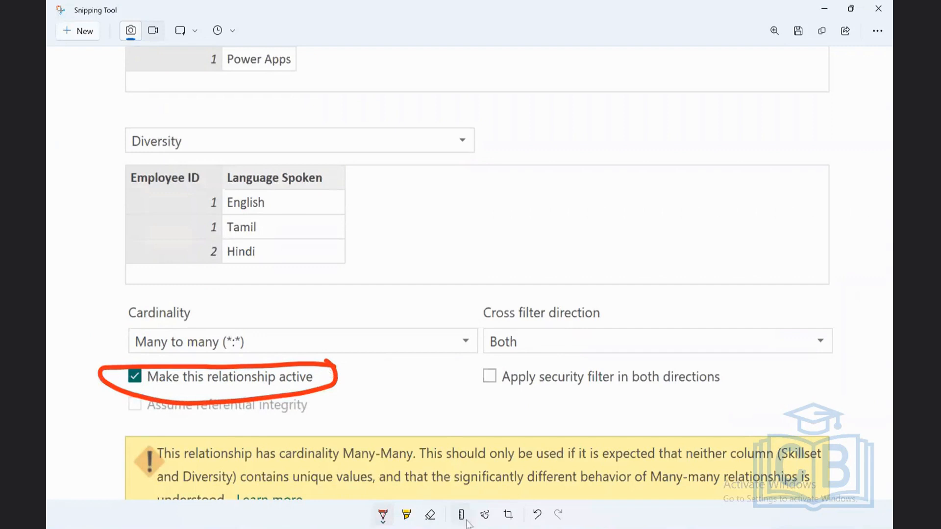
left_click(537, 515)
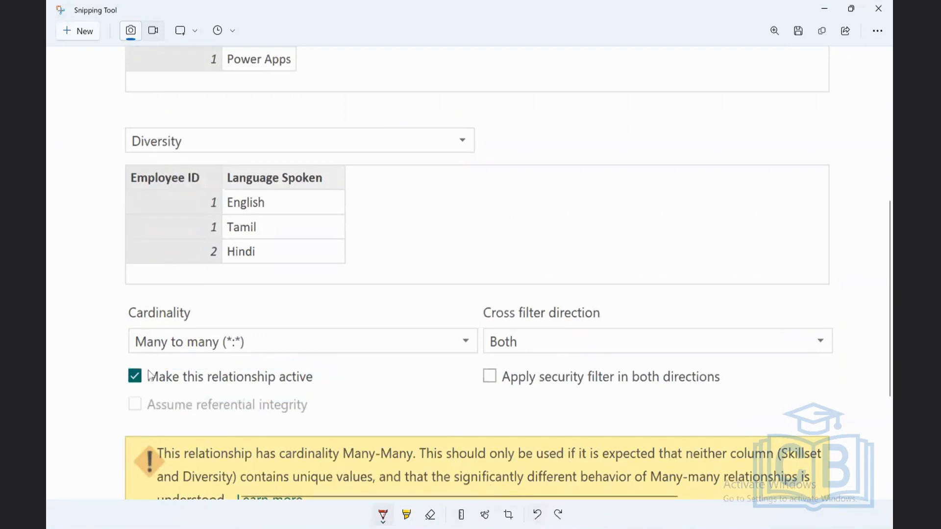
Step: Circle the active-relationship checkbox in red ink on the snip, return to Power BI, and make the Skillset–Diversity relationship inactive
mouse_move(149, 367)
left_mouse_down()
mouse_move(123, 386)
mouse_move(146, 392)
mouse_move(150, 367)
left_mouse_up()
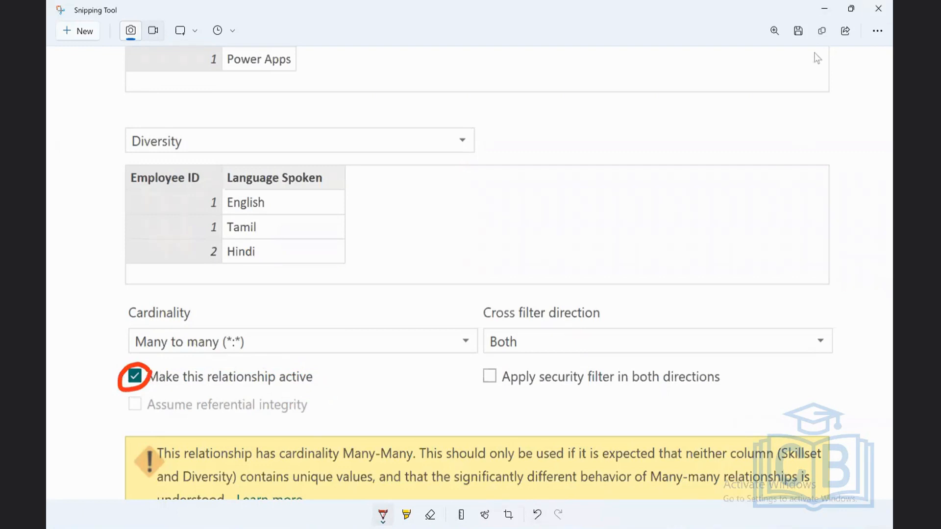
left_click(825, 9)
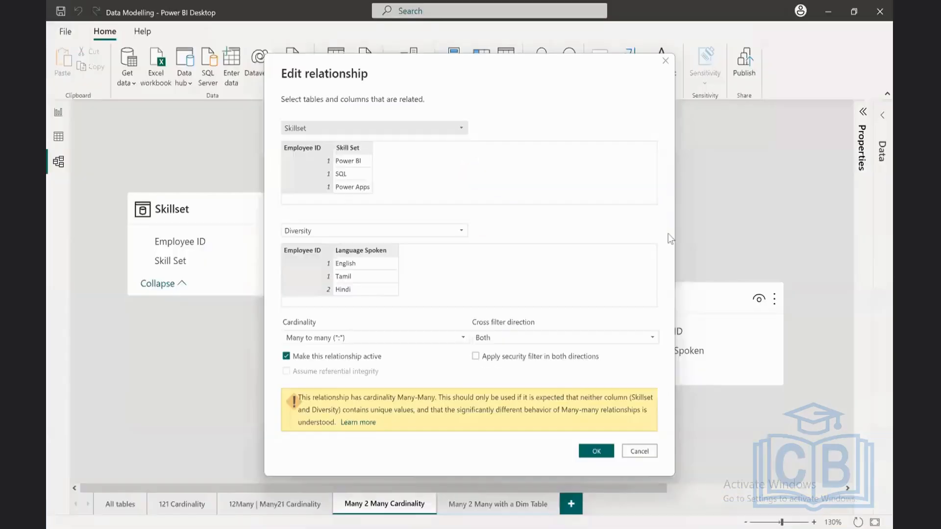
left_click(287, 356)
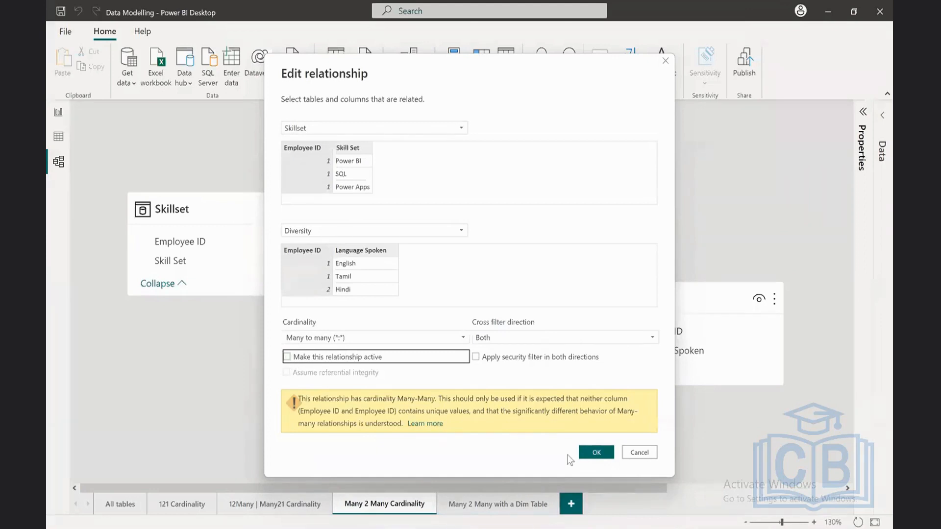
left_click(595, 456)
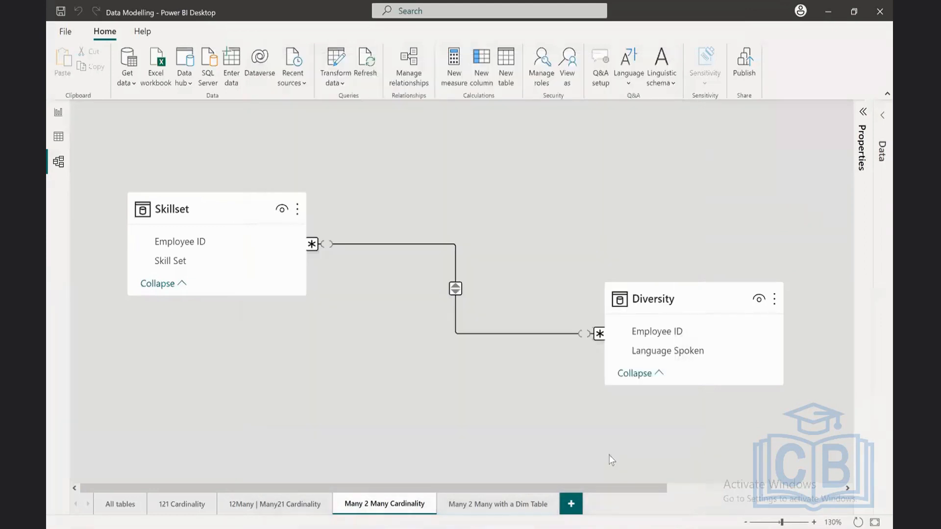
Step: In the relationship manager, switch the Skillset–Diversity relationship to active and back to inactive, and close the manager
left_click(409, 64)
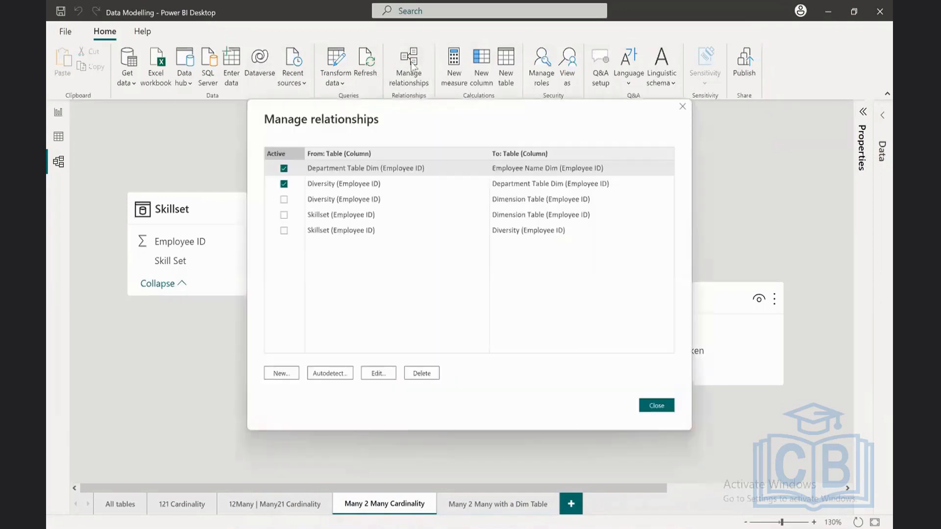
left_click(446, 232)
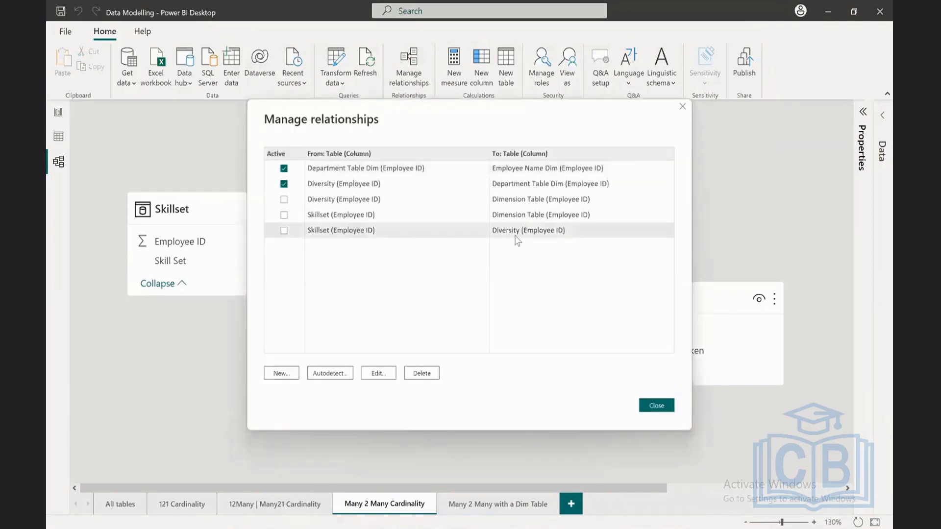
left_click(284, 231)
left_click(657, 405)
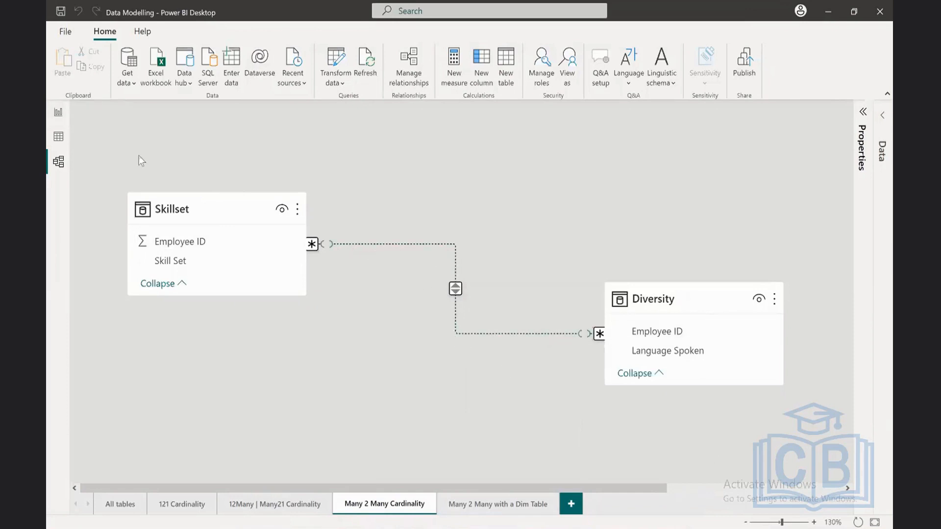
Step: Open the Many 2 Many Cardinality with a Dimention report page and examine the data of Employee Name Dim and Dimension Table
left_click(59, 112)
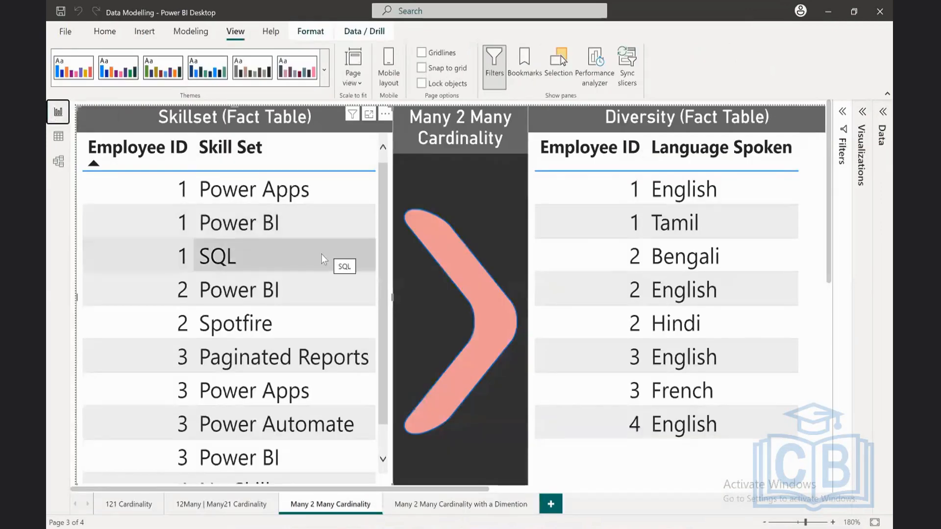
left_click(436, 505)
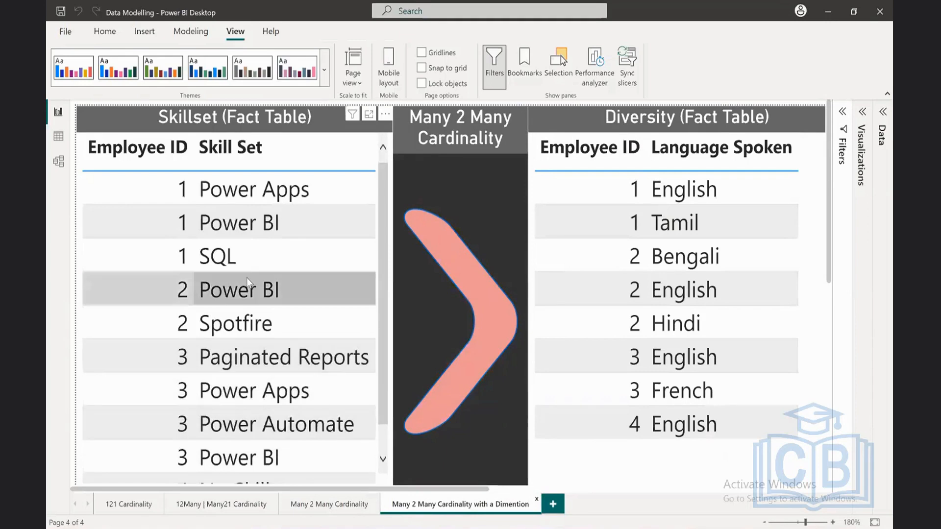
left_click(58, 136)
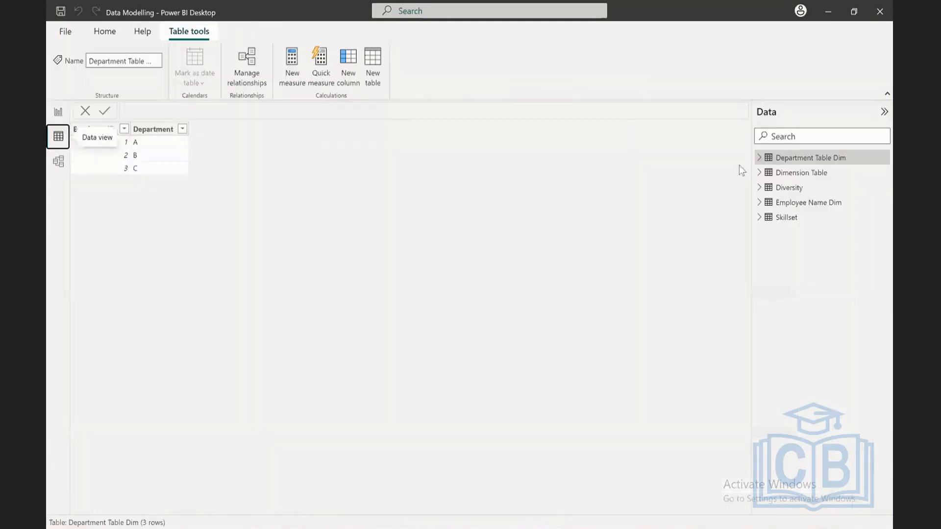
left_click(794, 205)
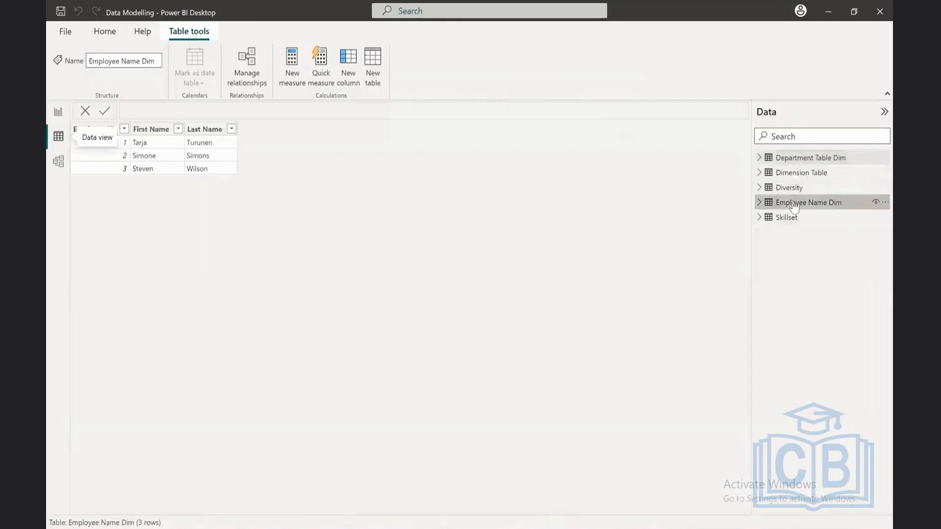
left_click(788, 177)
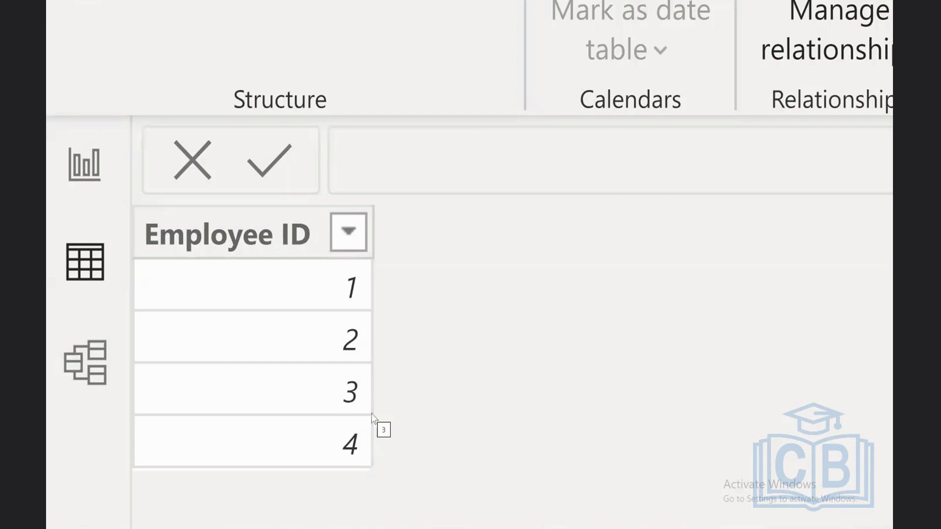
left_click(84, 164)
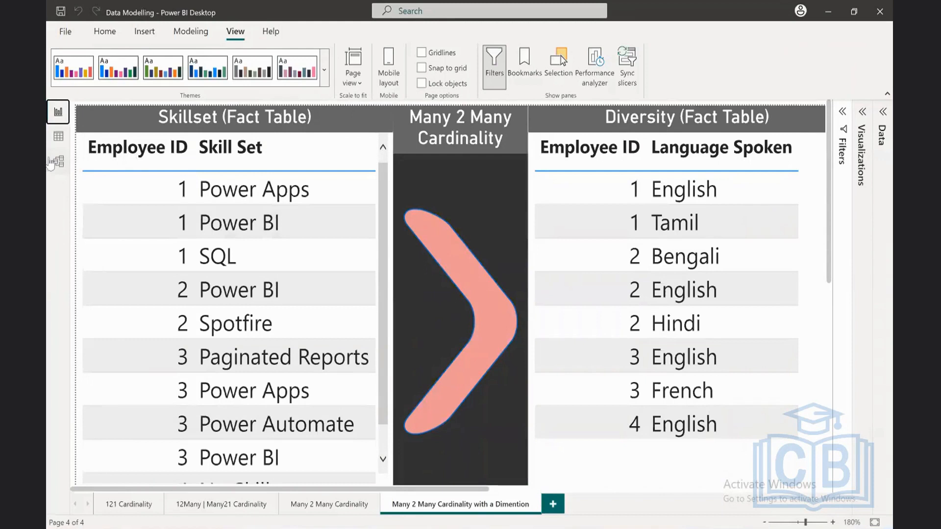
Step: In Model view, open the Many 2 Many with a Dim Table layout and move the Dimension Table card lower, between Skillset and Diversity
left_click(70, 162)
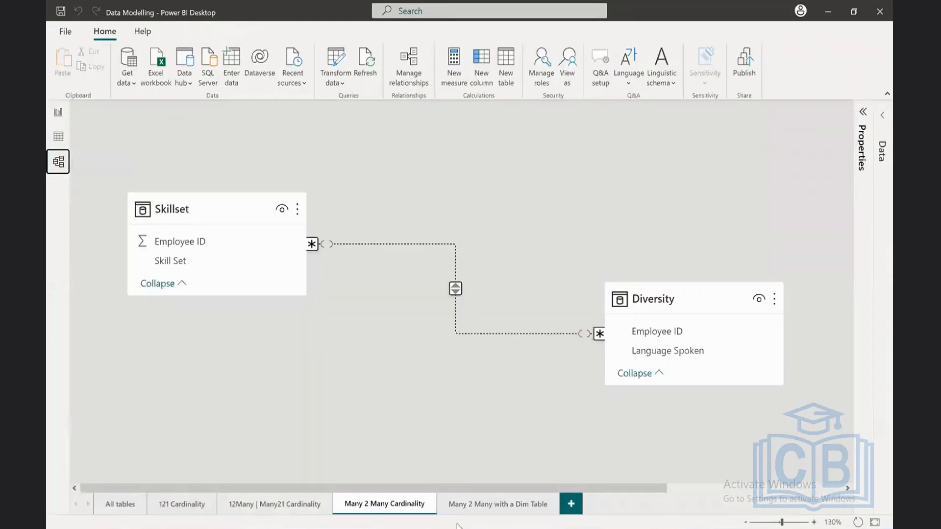
left_click(500, 498)
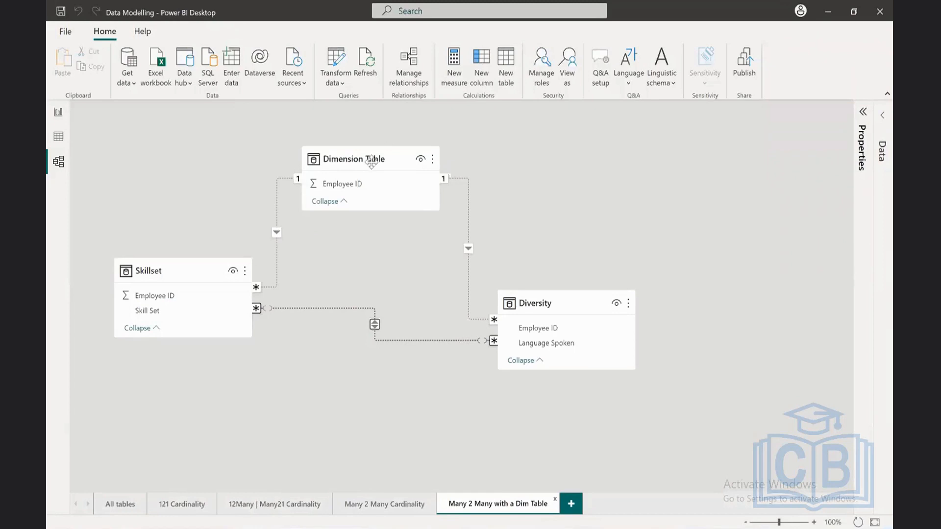
left_click_drag(370, 160, 376, 207)
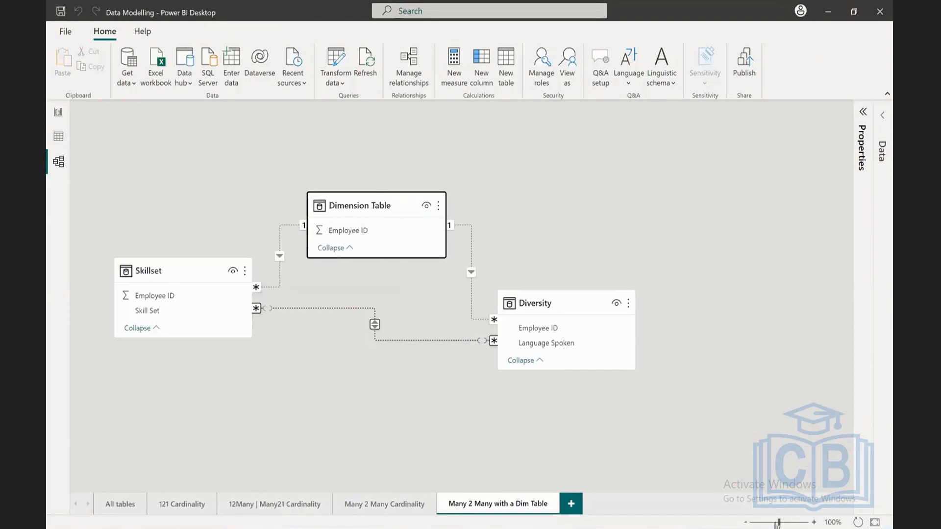
left_click(814, 522)
left_click(814, 522)
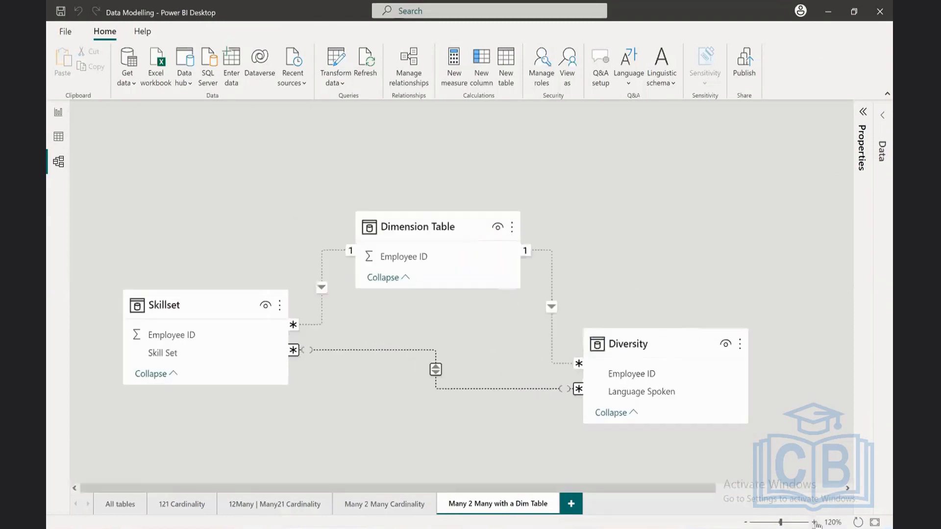
left_click(814, 523)
left_click(814, 522)
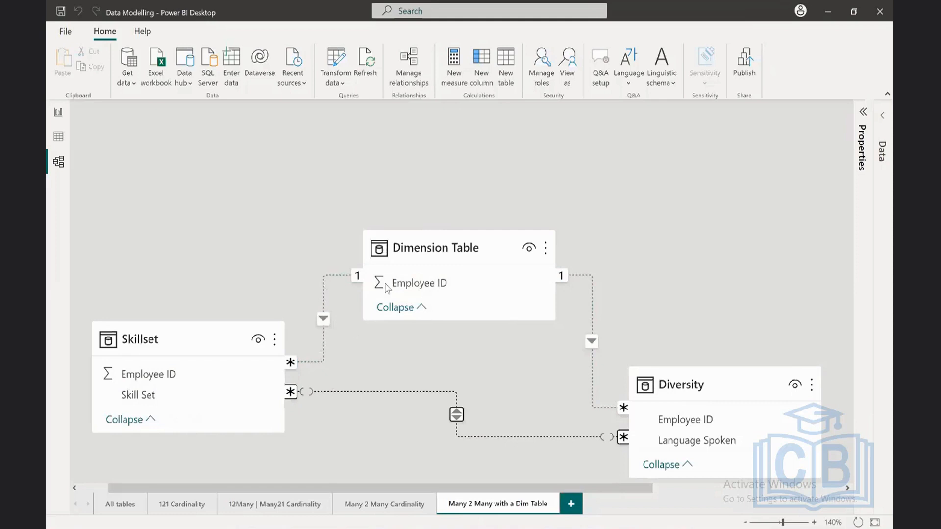
Step: Make the Diversity–Dimension Table and Skillset–Dimension Table relationships on Employee ID active together, and close the relationship manager
left_click(409, 70)
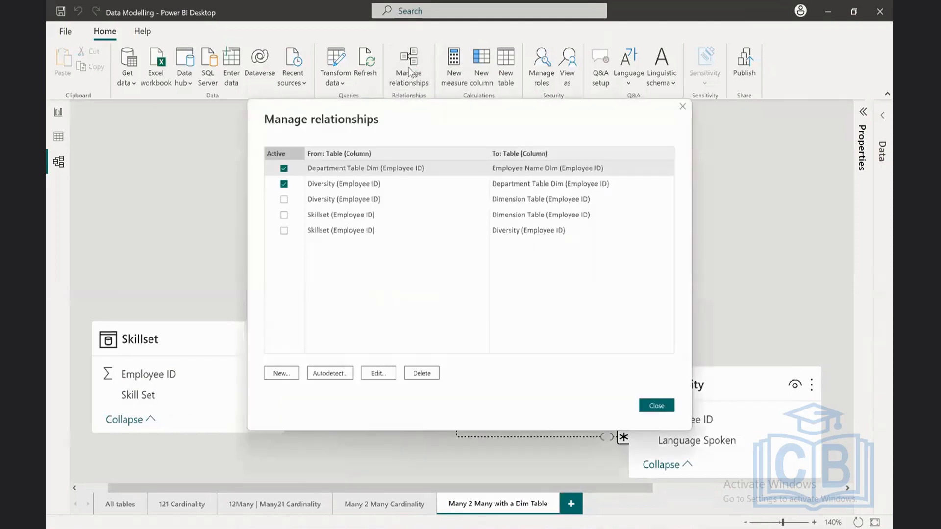
left_click_drag(406, 118, 610, 39)
left_click(719, 123)
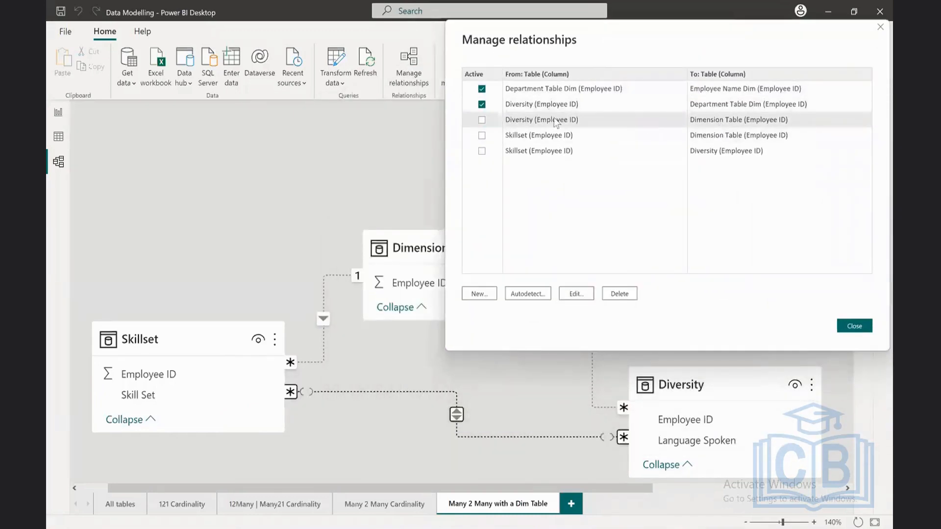
left_click(733, 139, "ctrl")
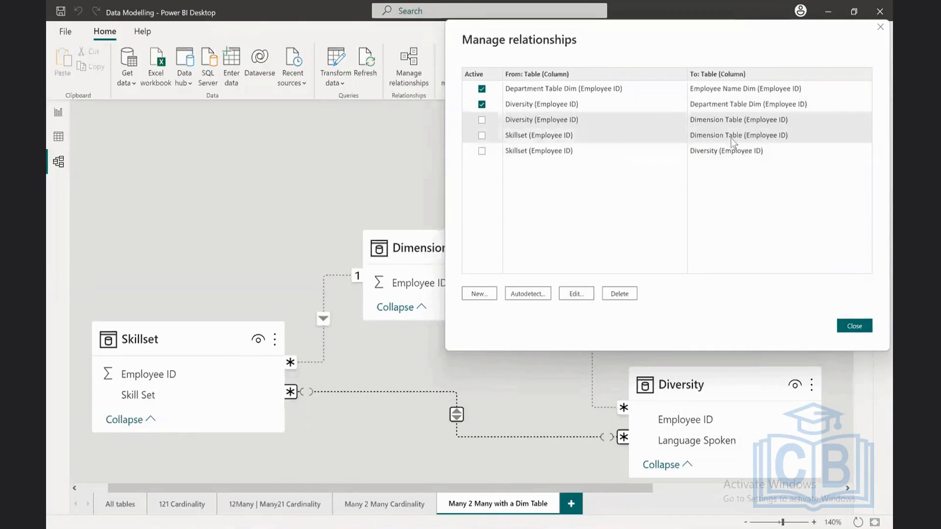
left_click(481, 121)
left_click(848, 322)
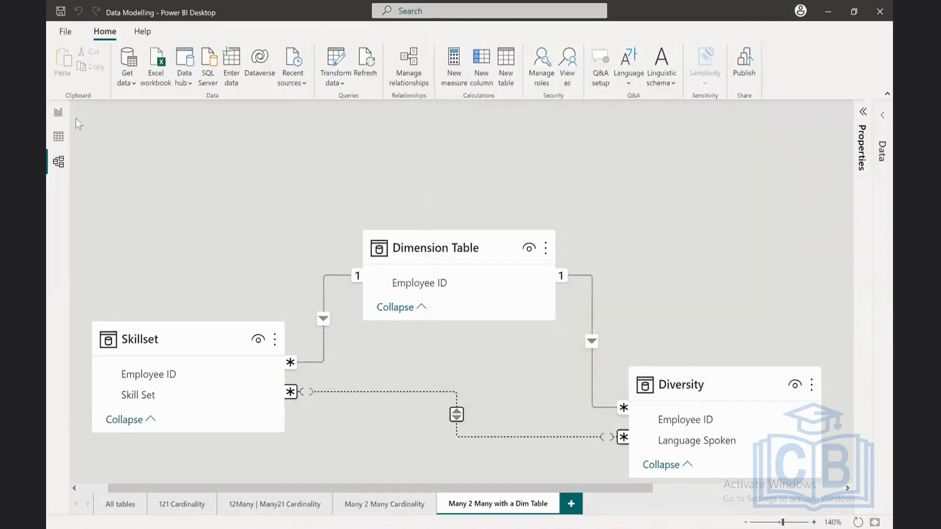
Step: Return to the report page and test cross-filtering between the Skillset and Diversity fact tables with their Employee ID 1 rows
left_click(59, 111)
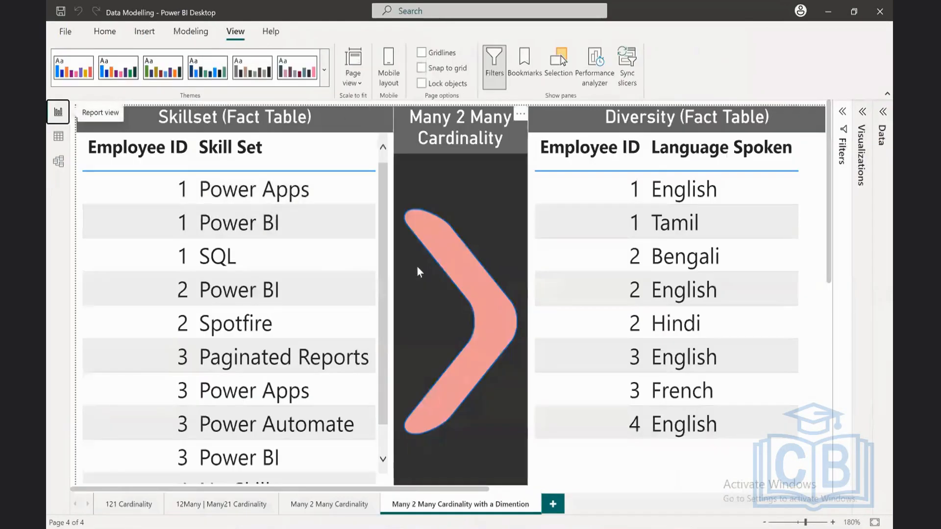
left_click(134, 179)
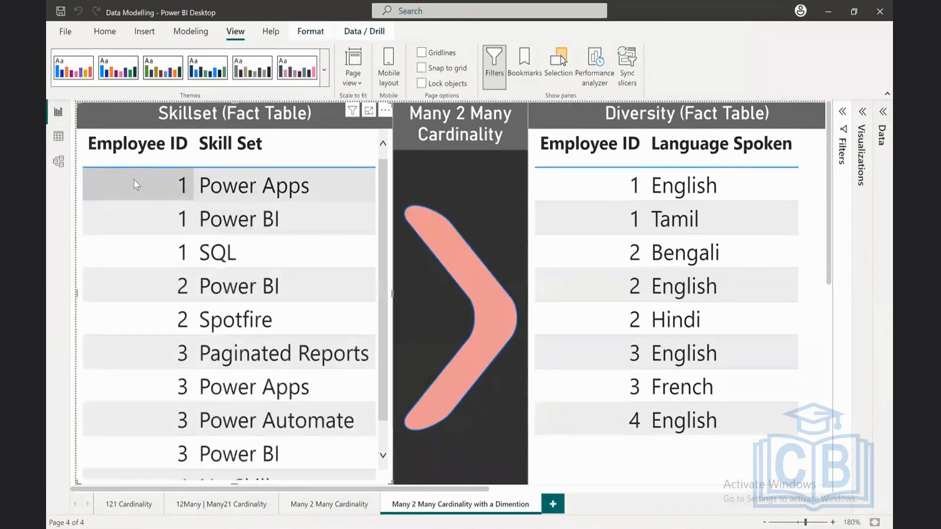
left_click(160, 185)
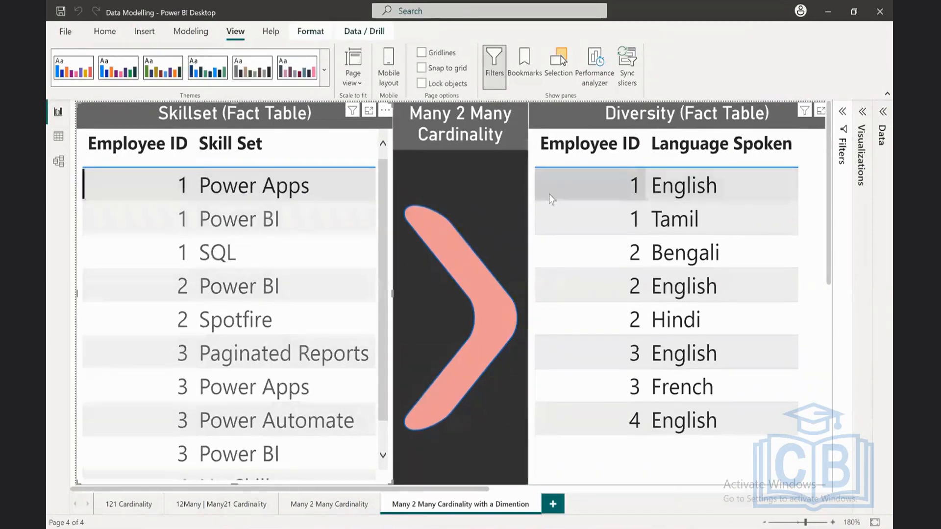
left_click(580, 190)
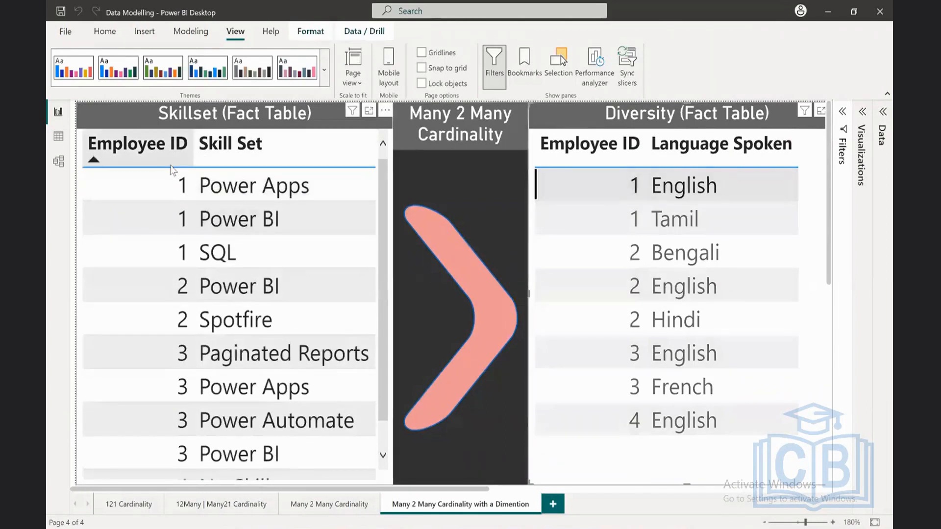
Step: Review the Dimension Table relationships in the model, and examine the Dimension Table with Skillset and Dimension Table with Diversity visuals on the report page
left_click(58, 162)
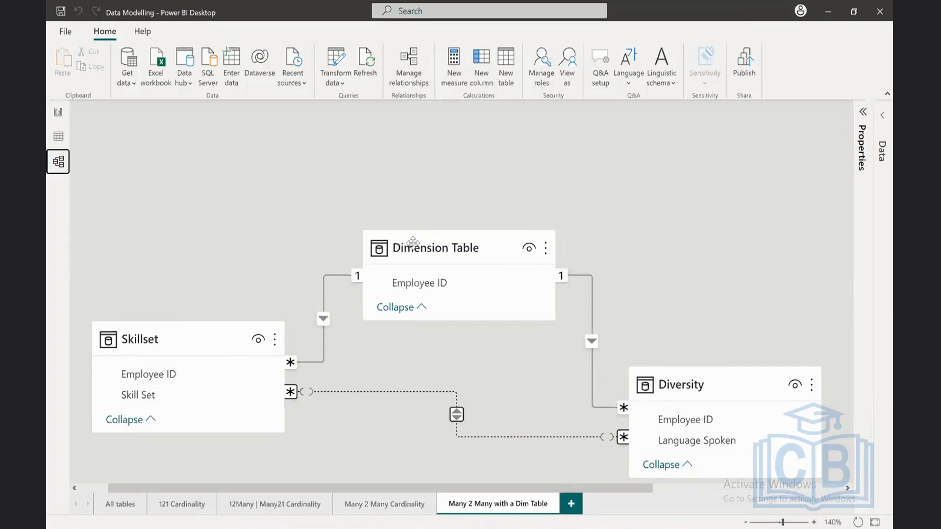
left_click(58, 112)
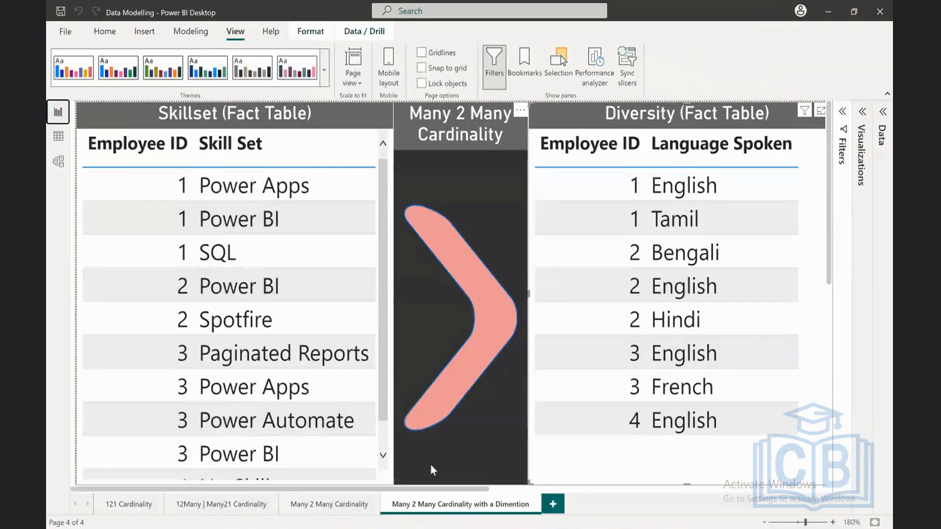
scroll(434, 461, "down", 5)
scroll(443, 456, "down", 3)
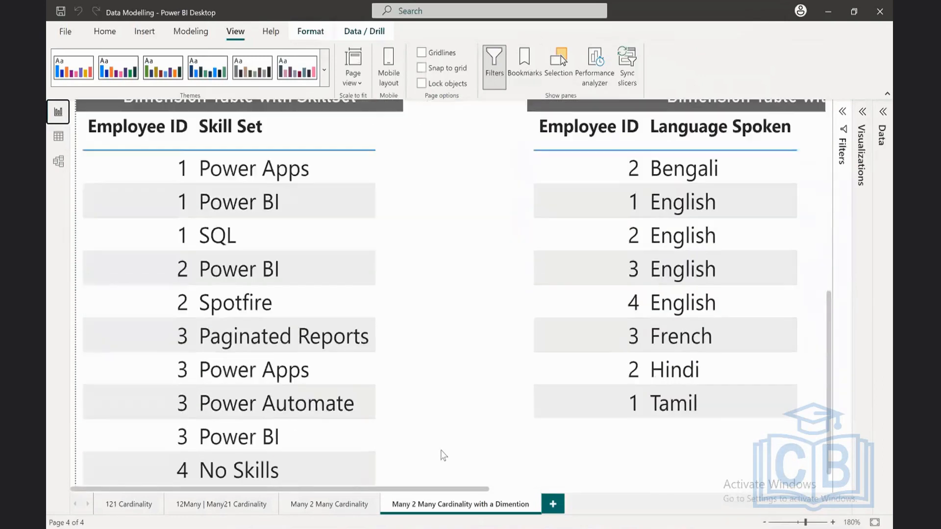
scroll(443, 455, "up", 1)
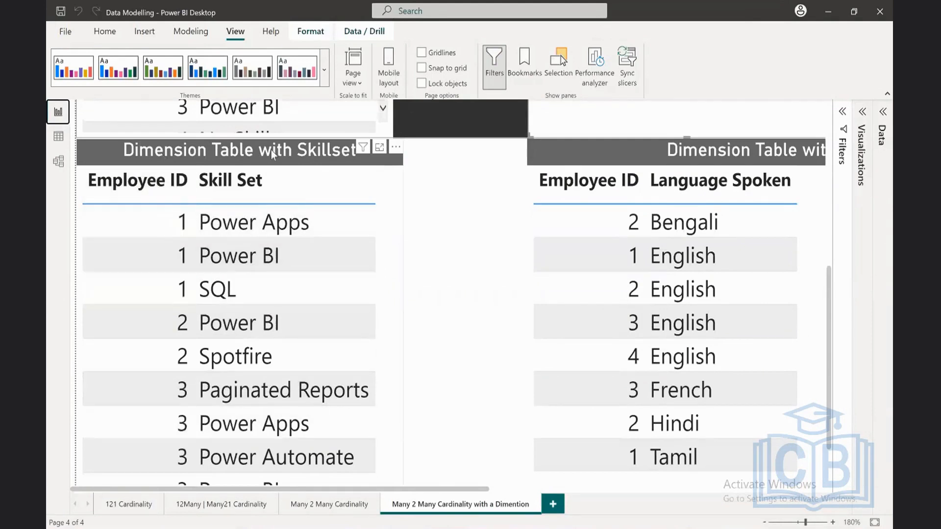
left_click(763, 522)
left_click(765, 523)
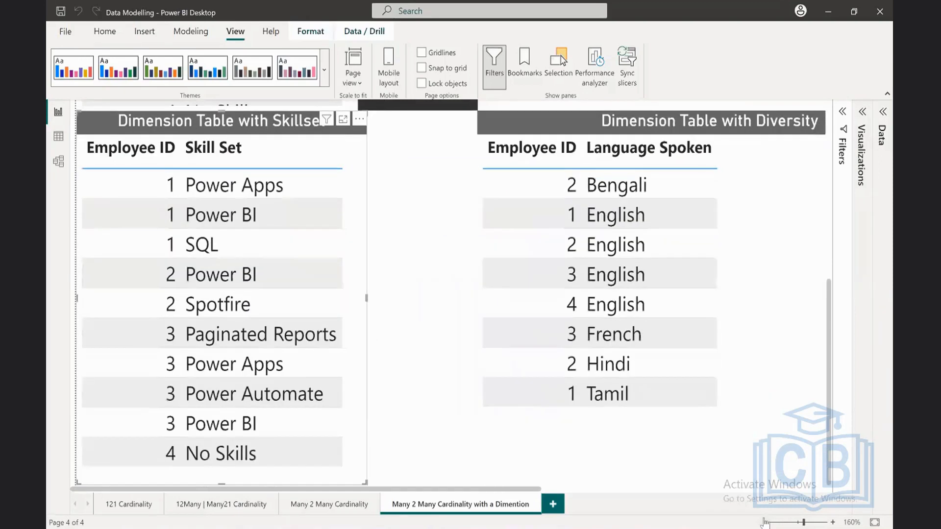
Step: Check the fields of the Dimension Table with Skillset visual and sort the Dimension Table with Diversity visual by Employee ID ascending
left_click(864, 114)
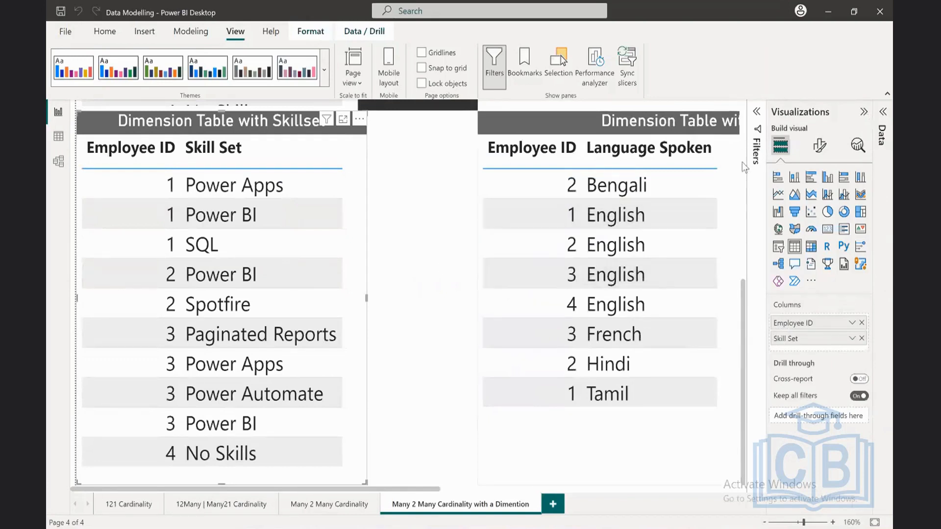
left_click(863, 111)
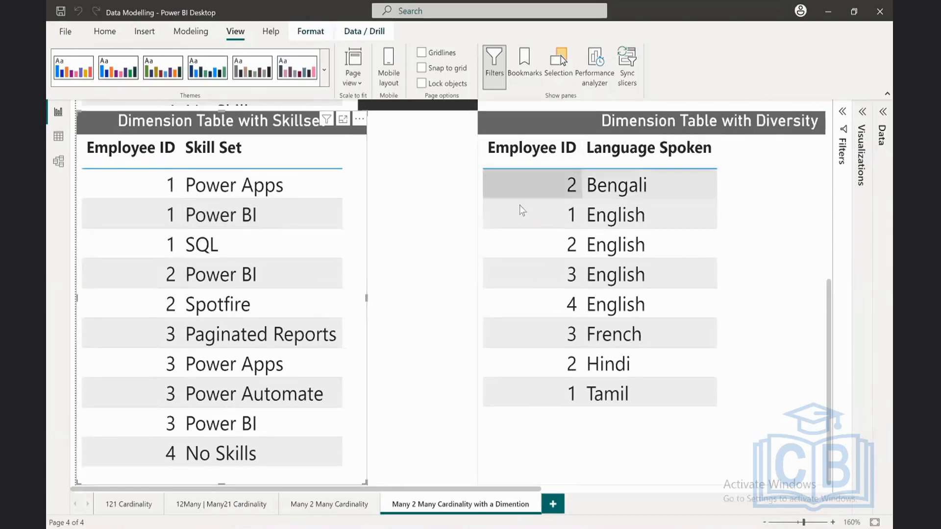
left_click(555, 165)
left_click(687, 154, "shift")
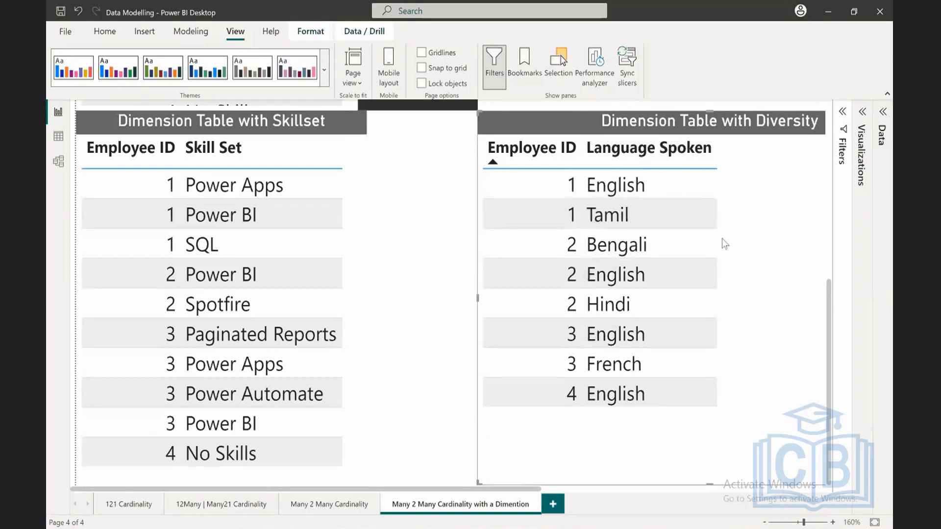
Step: Recheck the model, and test cross-filtering between the two Dimension Table visuals by selecting and clearing rows for employees 1, 2, 3 and 4
left_click(58, 163)
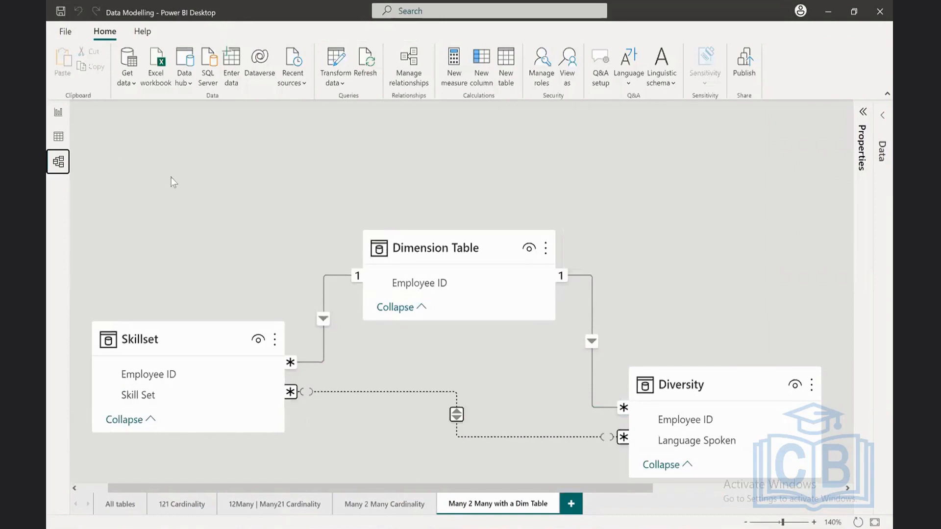
left_click(58, 112)
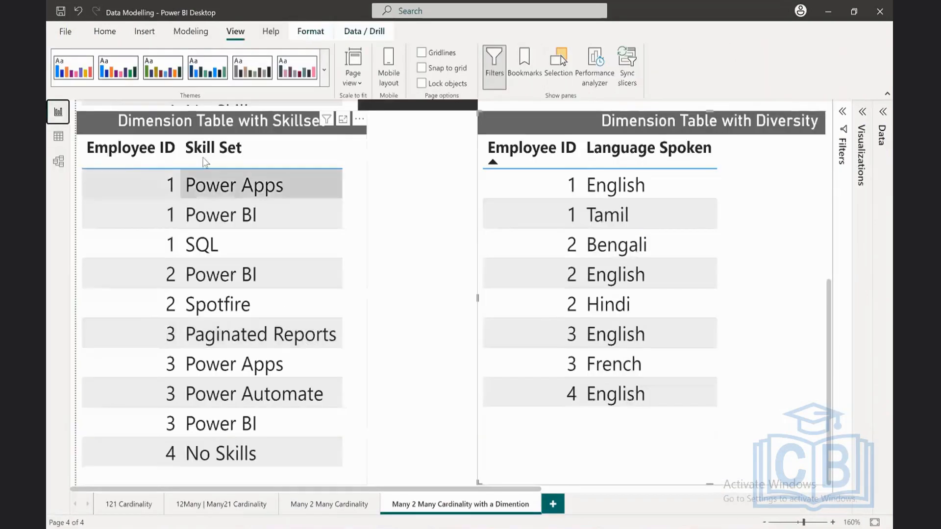
left_click(136, 183)
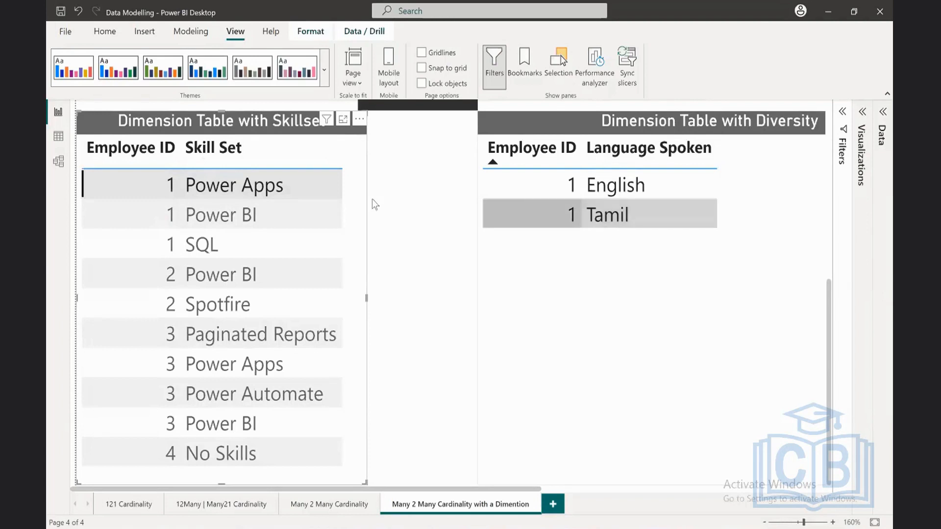
left_click(331, 195)
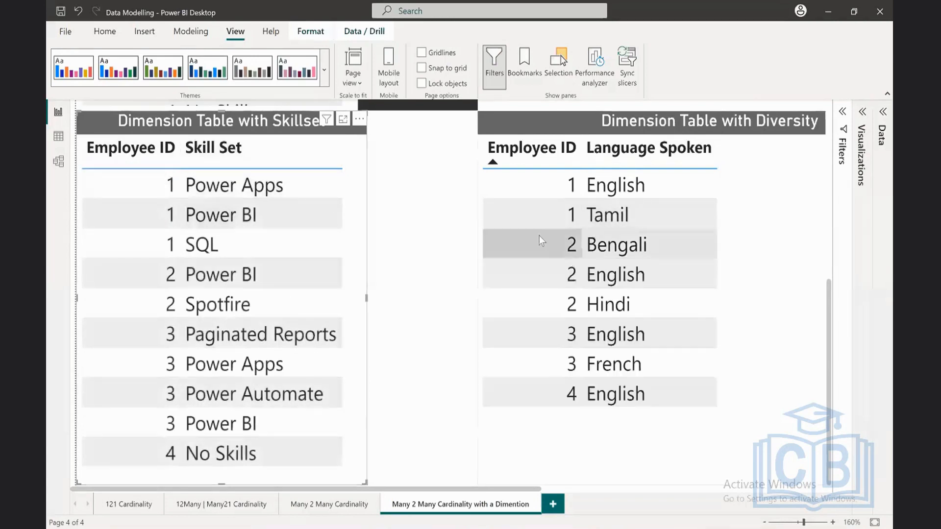
left_click(543, 241)
left_click(548, 240)
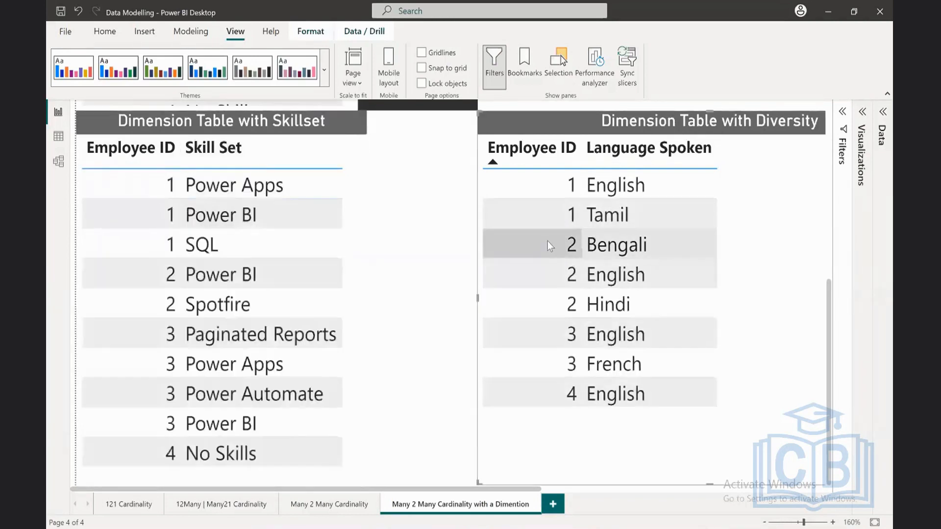
left_click(168, 375)
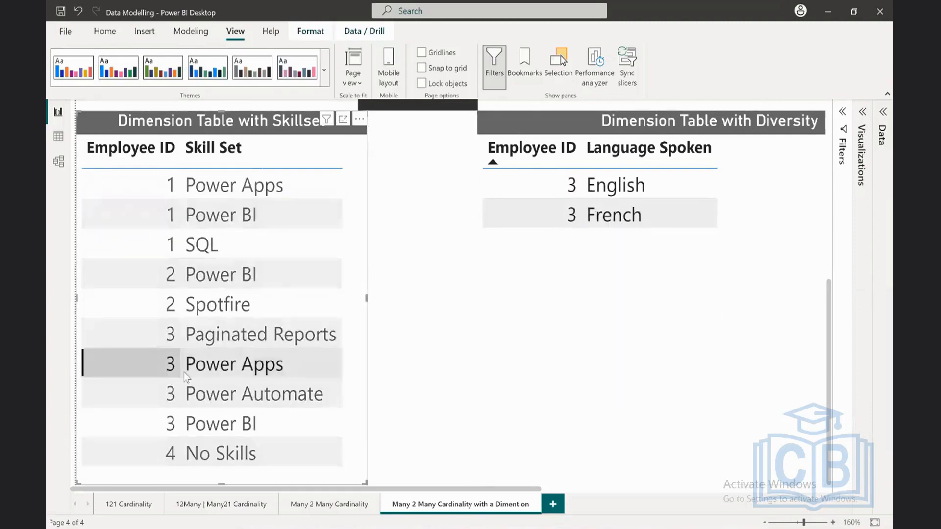
left_click(367, 357)
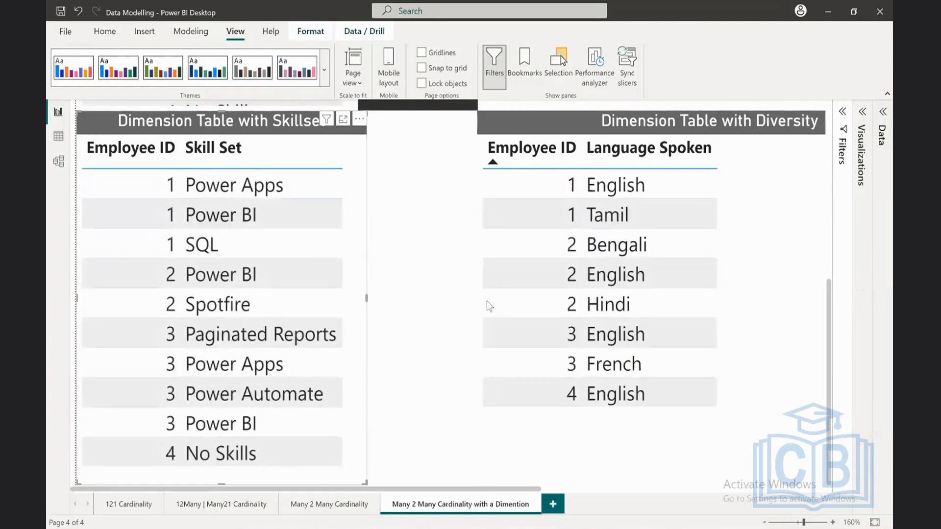
left_click(542, 405)
left_click(542, 412)
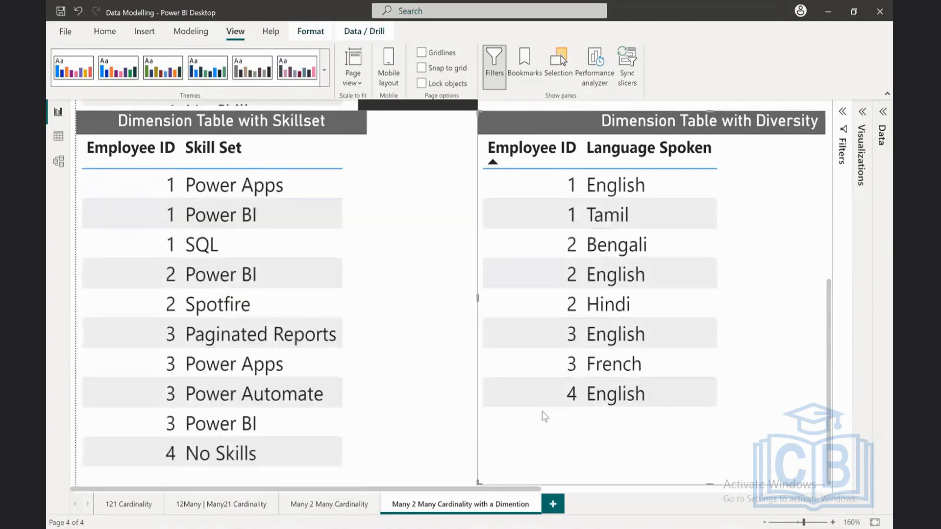
Step: Clear the selection and open the Dimension Table with Diversity visual in focus mode
left_click(447, 273)
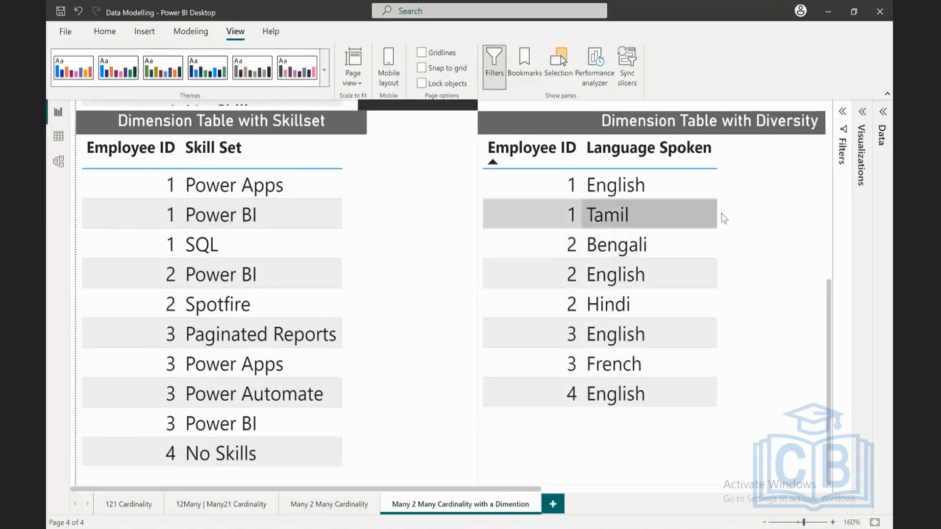
left_click(763, 131)
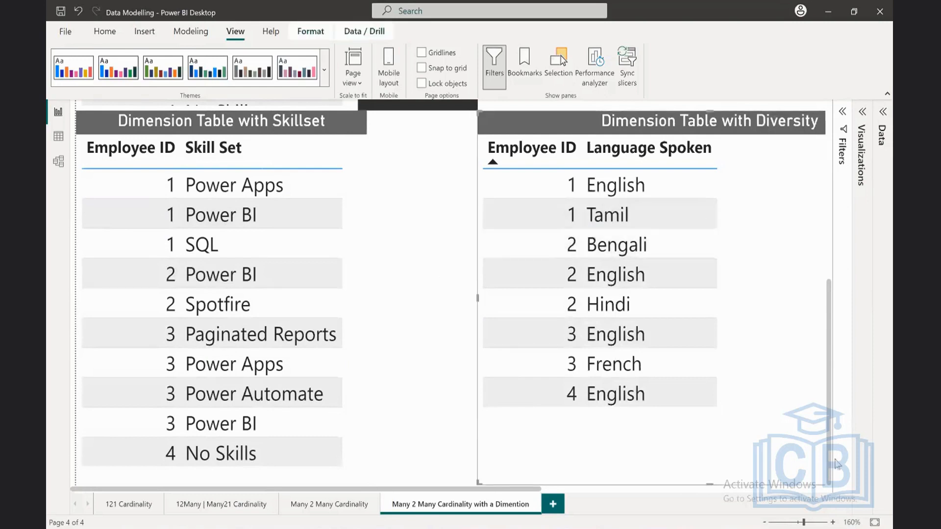
left_click(767, 523)
left_click(767, 523)
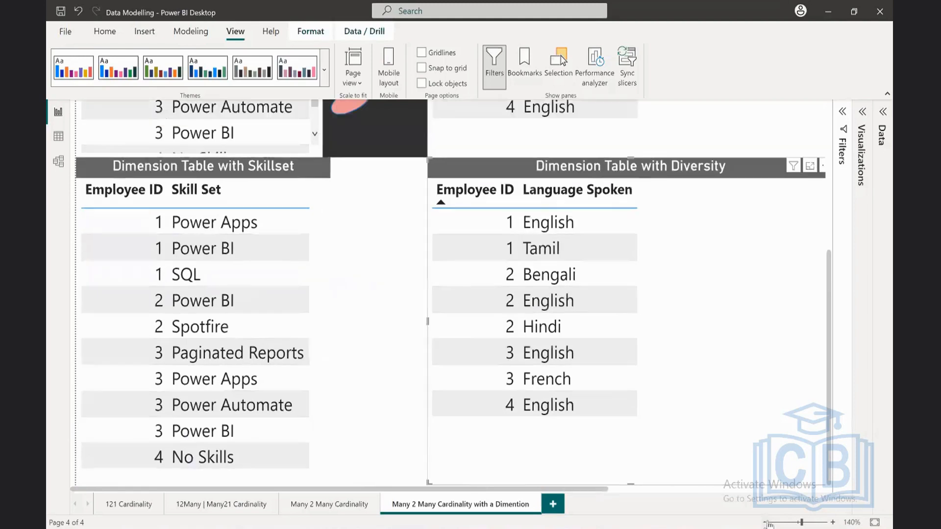
left_click(767, 524)
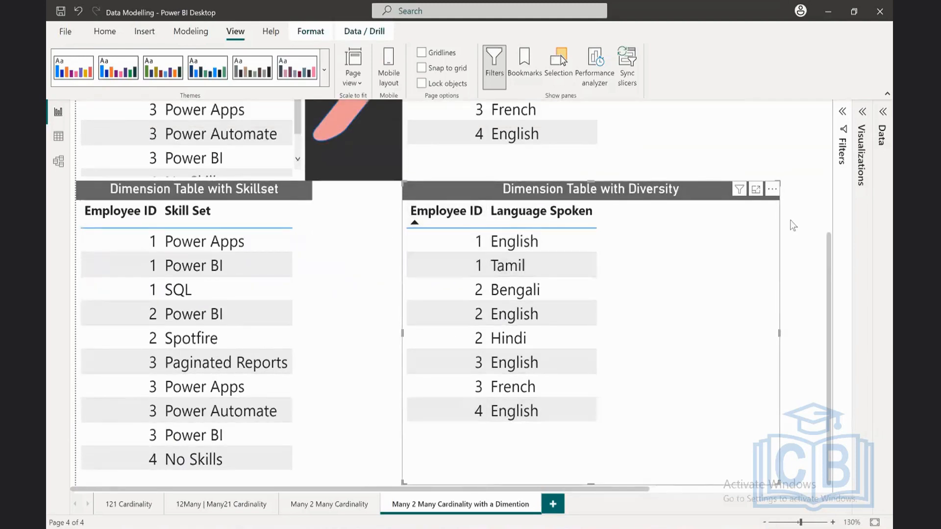
left_click(755, 191)
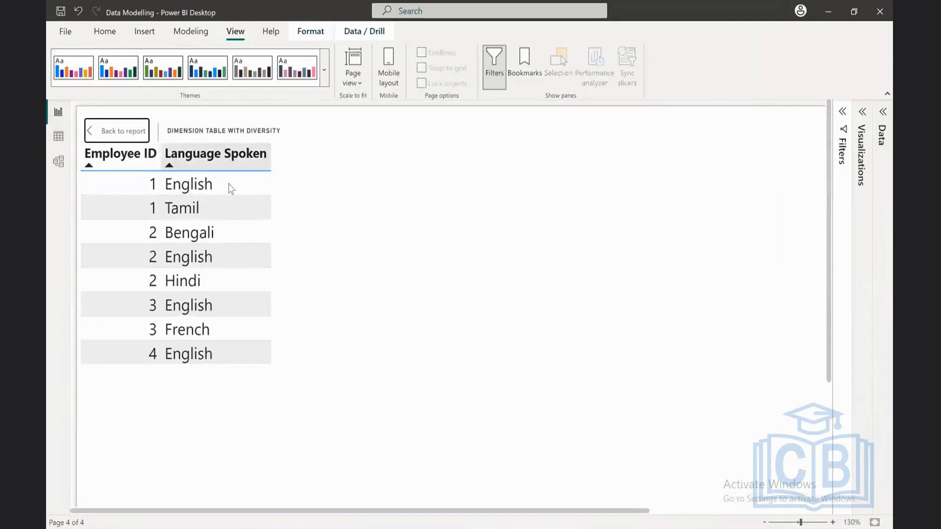
left_click(864, 113)
left_click(866, 114)
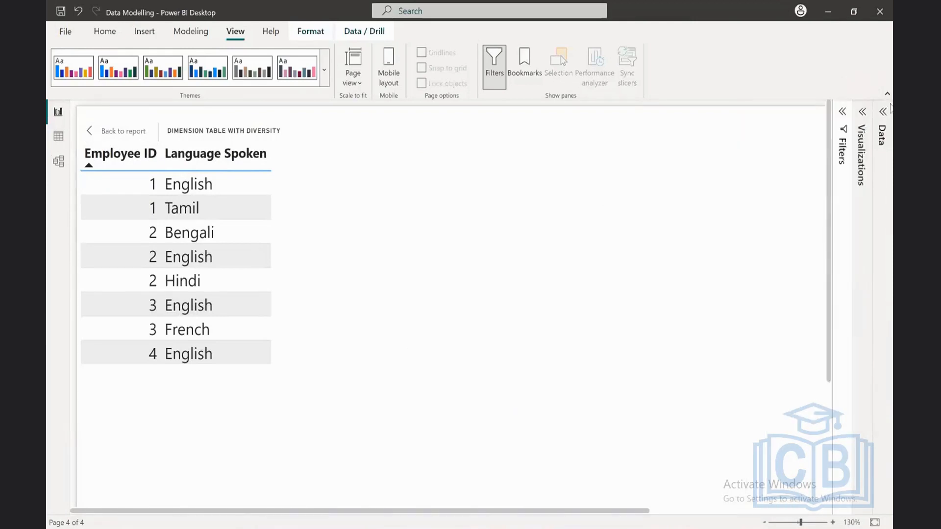
Step: Try adding the Skill Set field from Skillset to the focused Diversity visual, view the problem details, and remove the field again
left_click(884, 112)
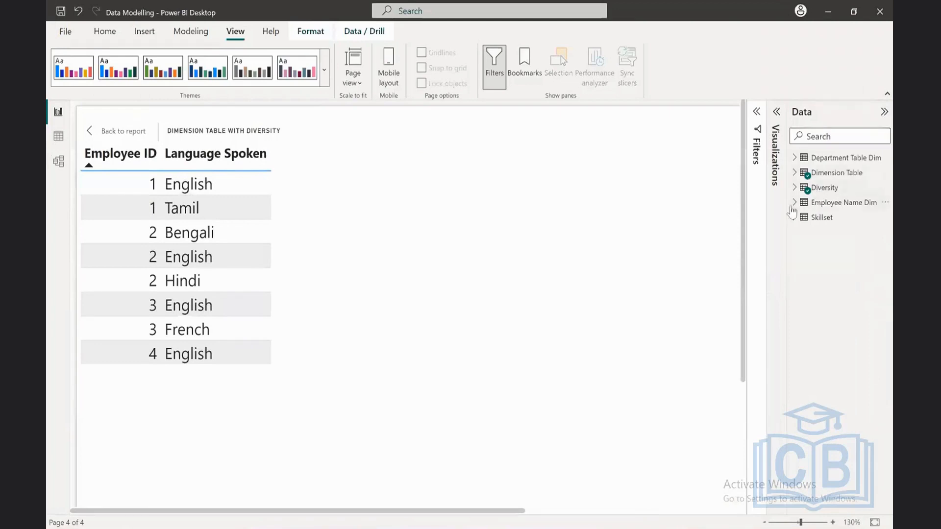
left_click(800, 219)
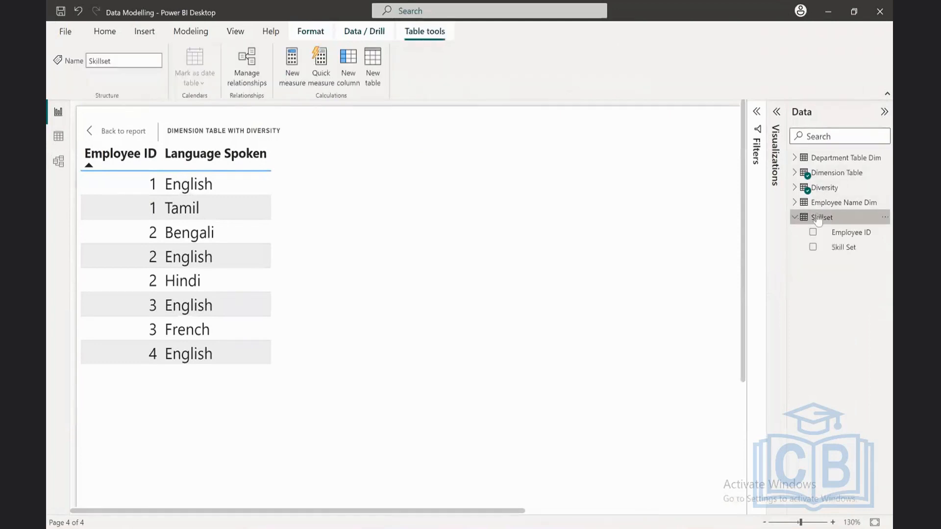
left_click(813, 248)
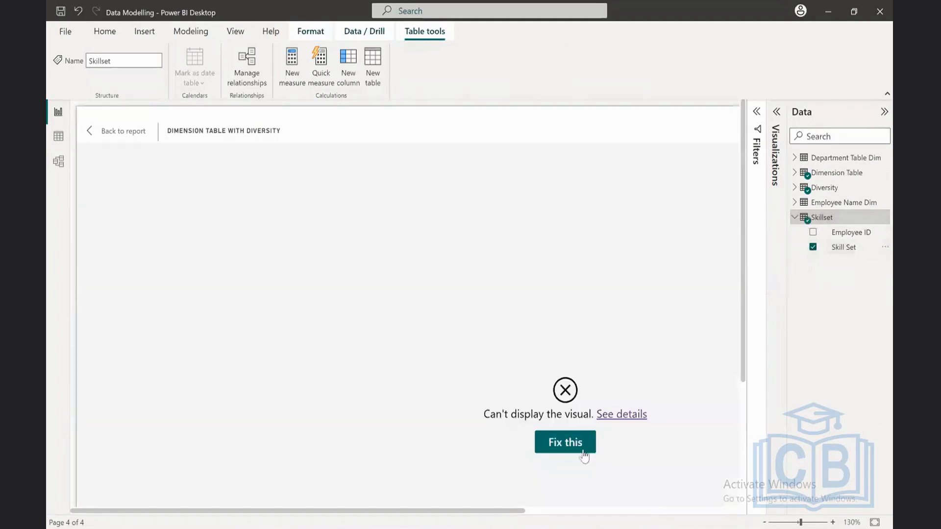
left_click(629, 414)
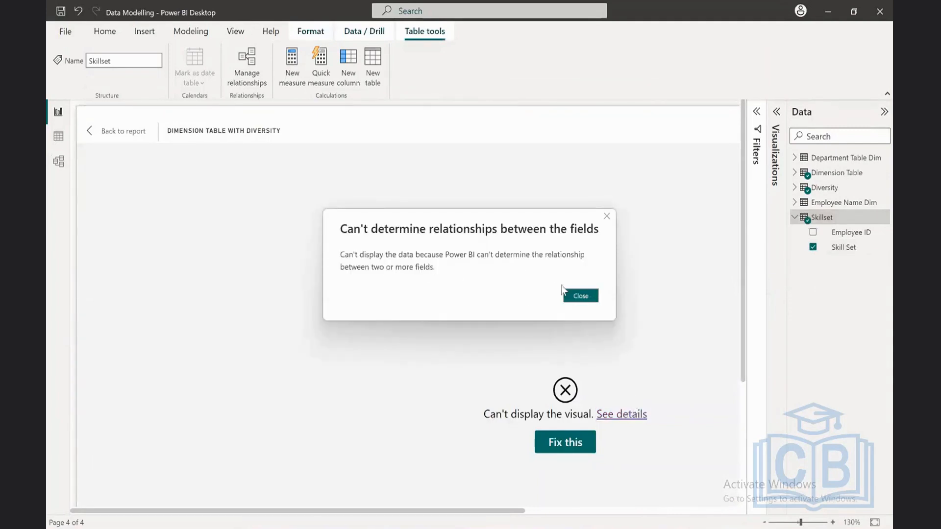
left_click(593, 298)
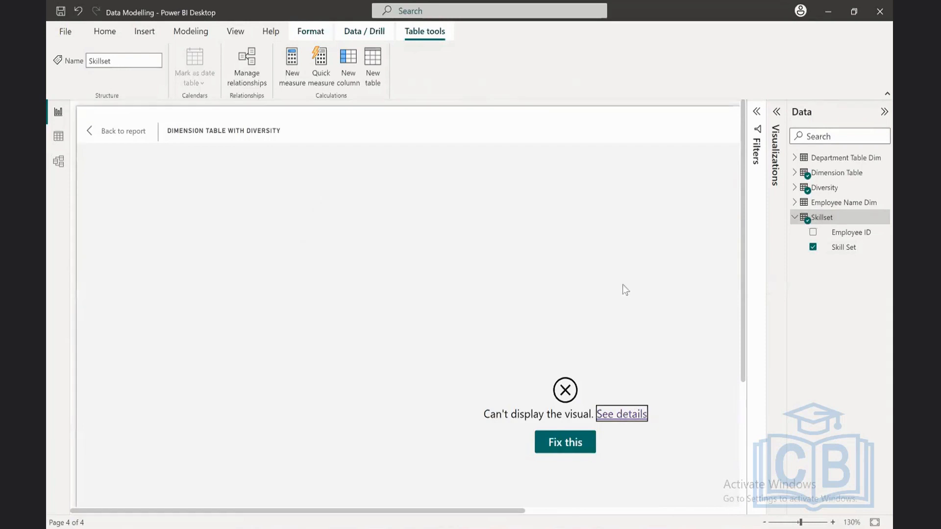
left_click(812, 247)
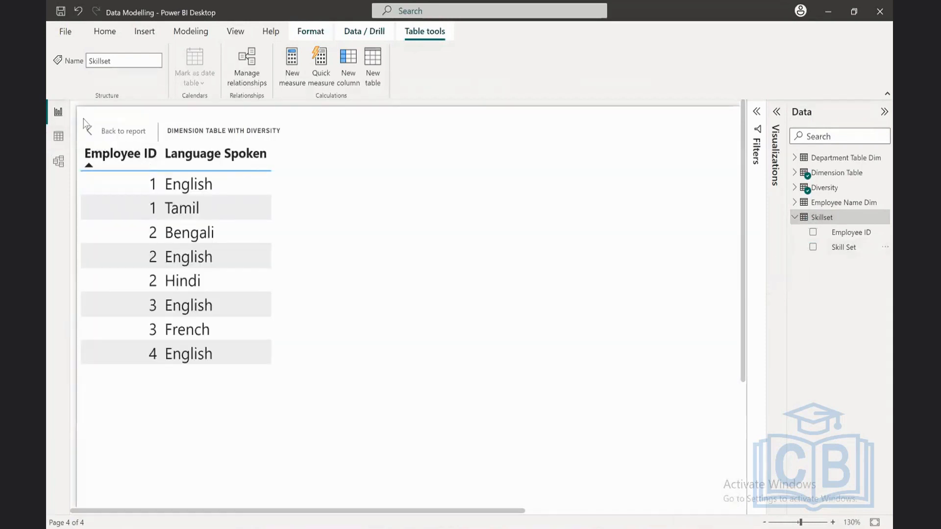
Step: Check the Skillset, Dimension Table and Diversity relationships in the model, and leave focus mode to return to the full report page
left_click(62, 165)
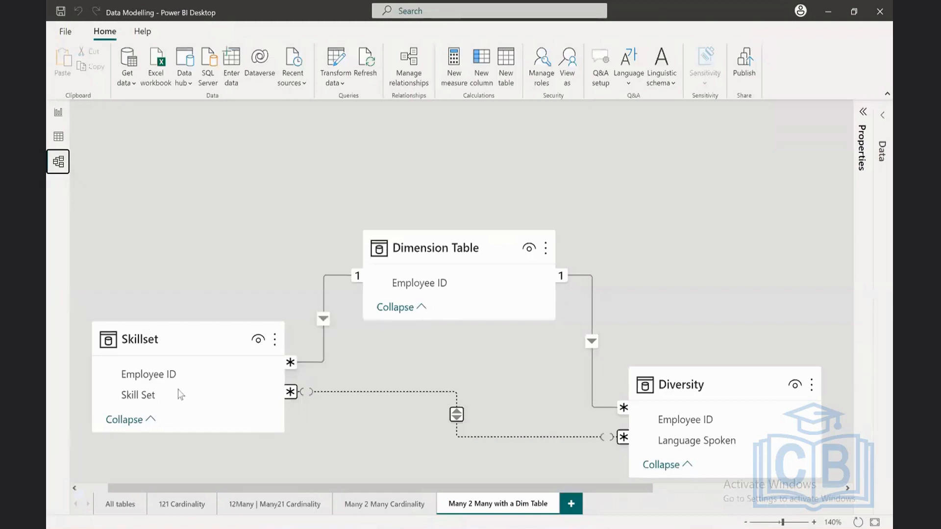
left_click(58, 112)
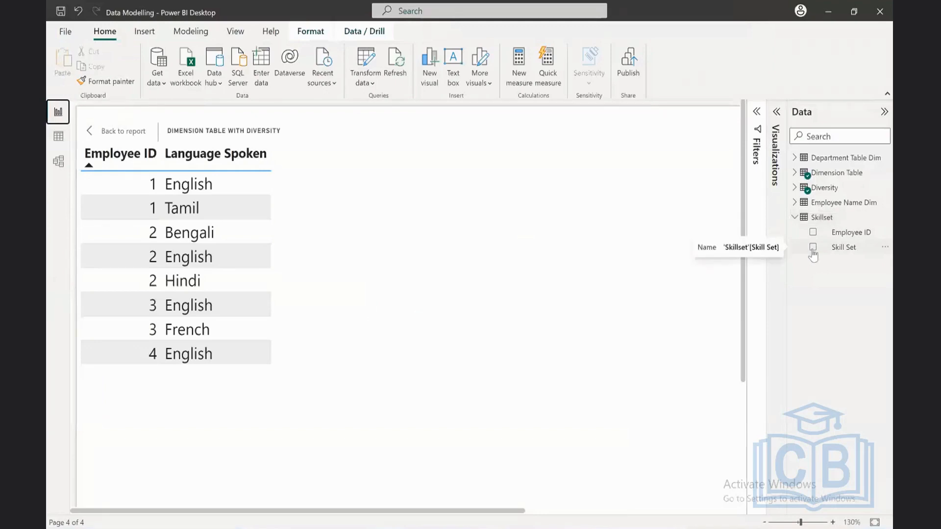
left_click(129, 131)
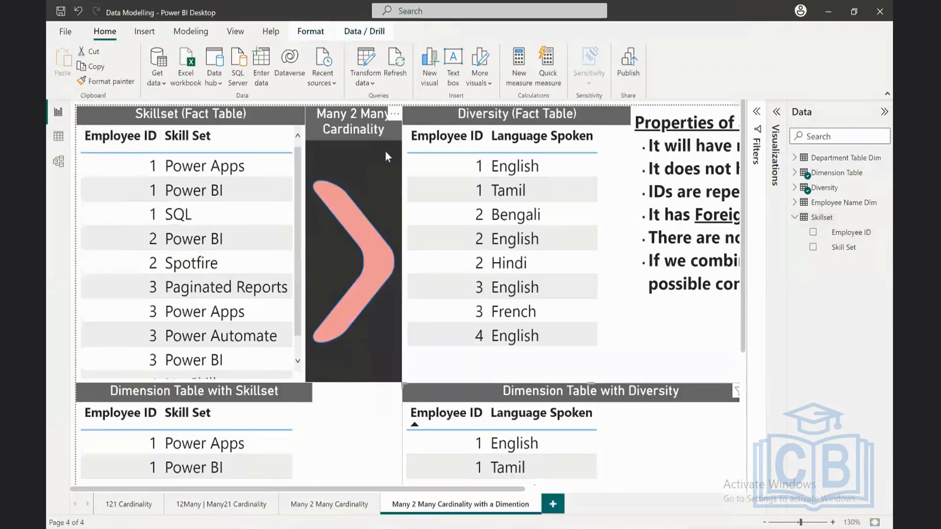
Step: Fit the report page to the window, clear the visual selection, and collapse the Skillset table's field list
left_click(875, 522)
left_click(699, 394)
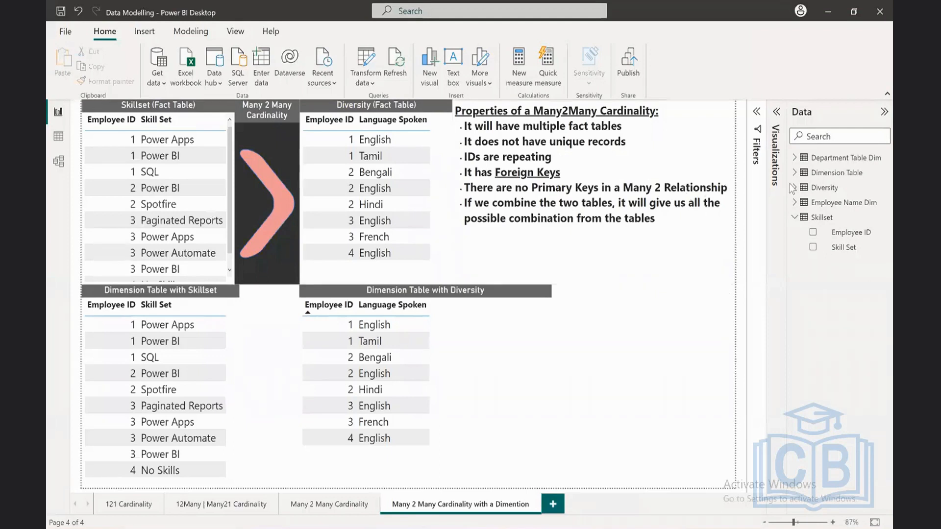
left_click(794, 218)
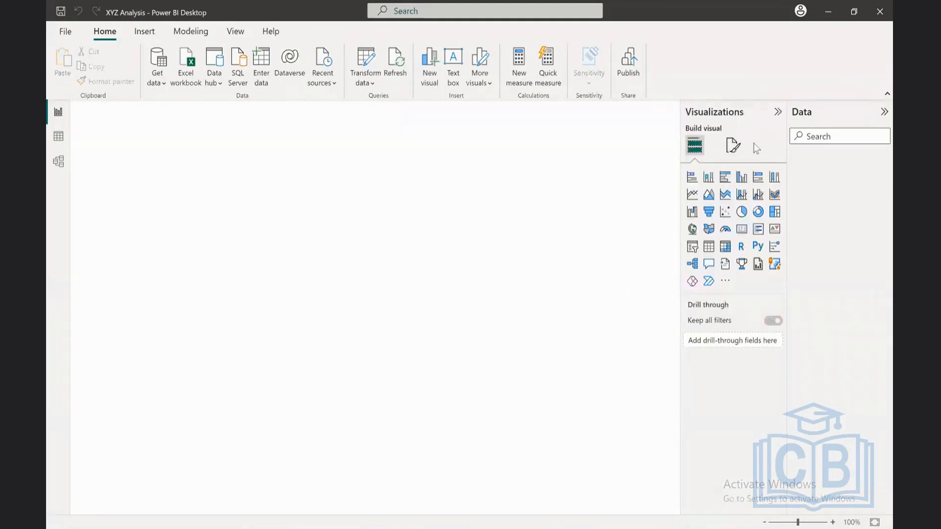
Step: Switch to the XYZ Analysis report and collapse its Visualizations and Data panes to make room for the report page
left_click(777, 112)
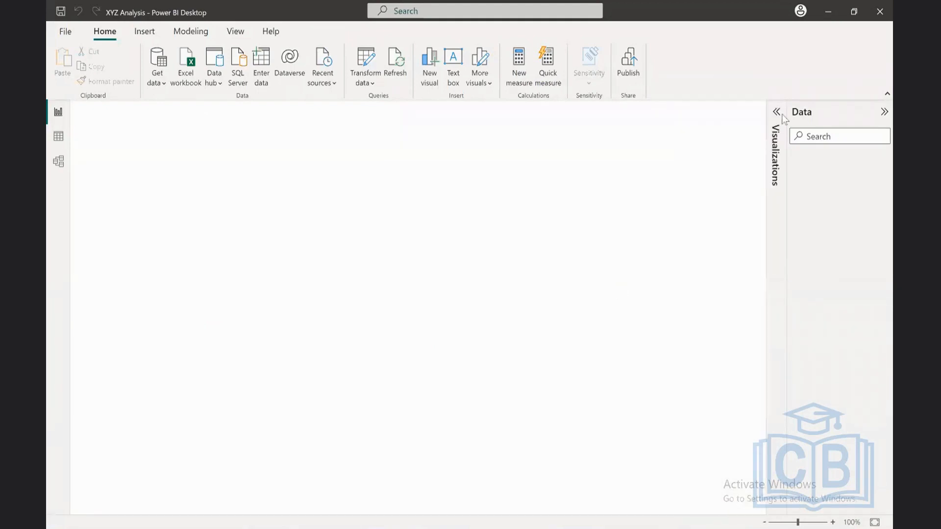
left_click(885, 112)
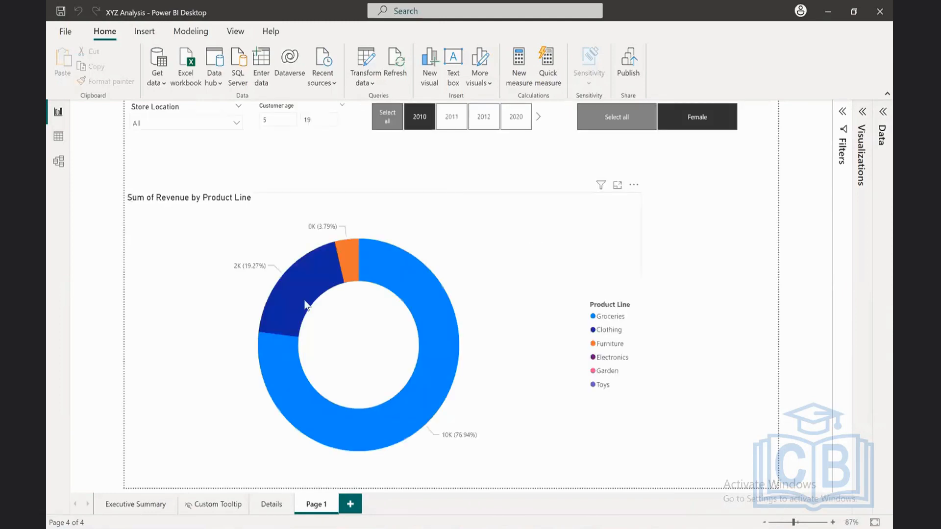
mouse_move(422, 342)
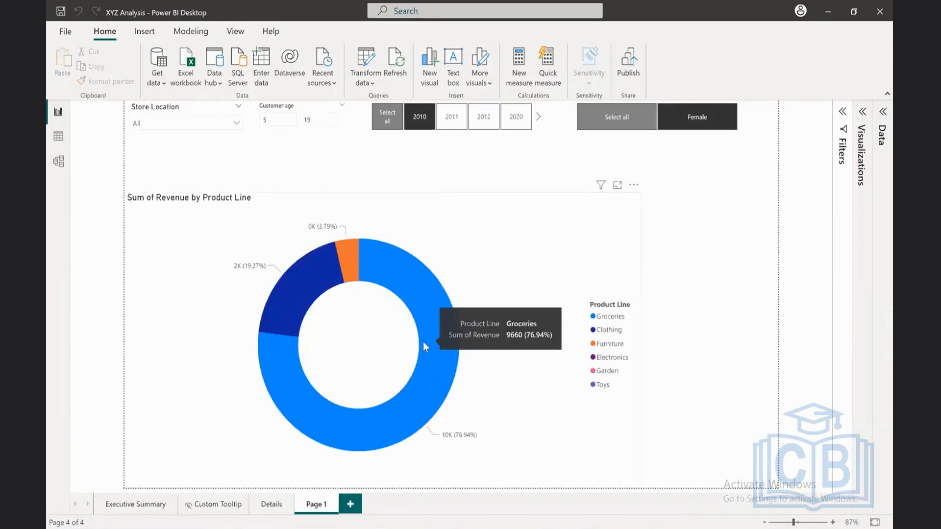
Step: Review the data of the 2010-12, 2019-20, 2021-22, Append1 and Mapping File tables one after another
left_click(59, 136)
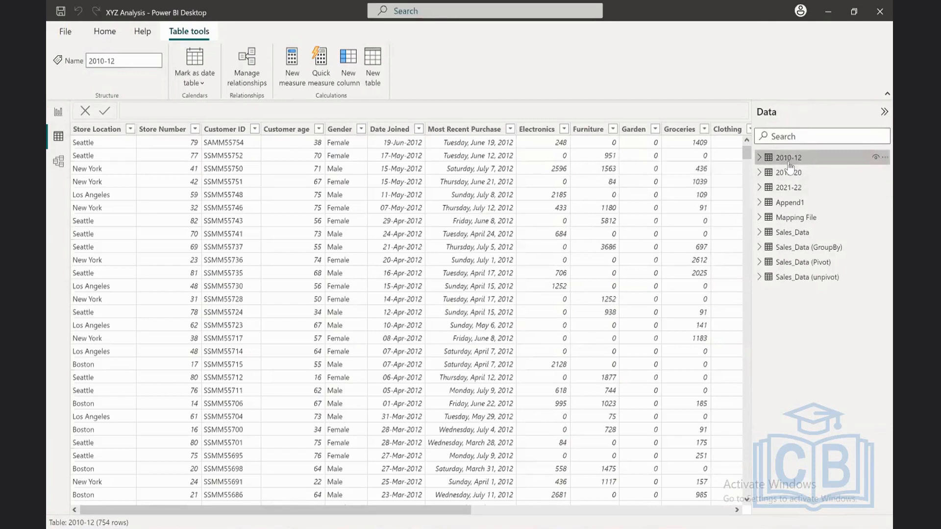
left_click(789, 172)
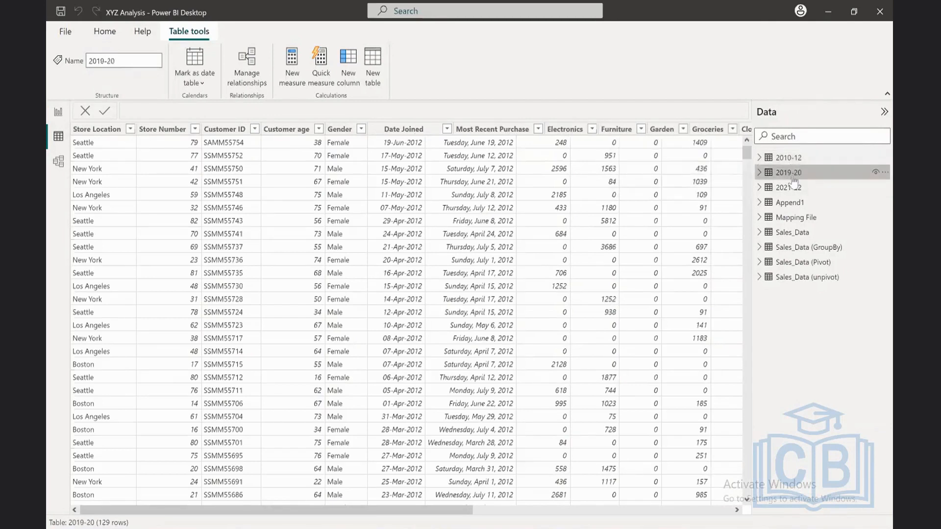
left_click(790, 188)
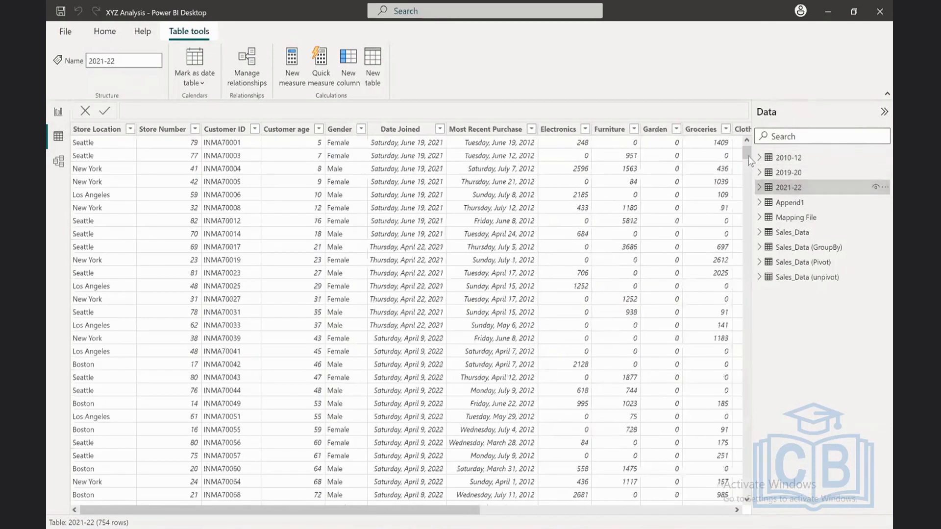
left_click(790, 202)
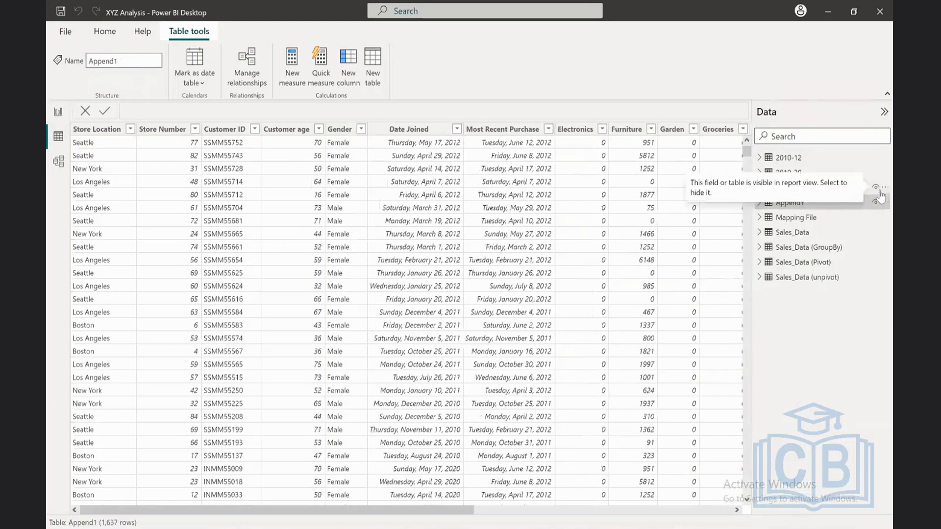
left_click(798, 218)
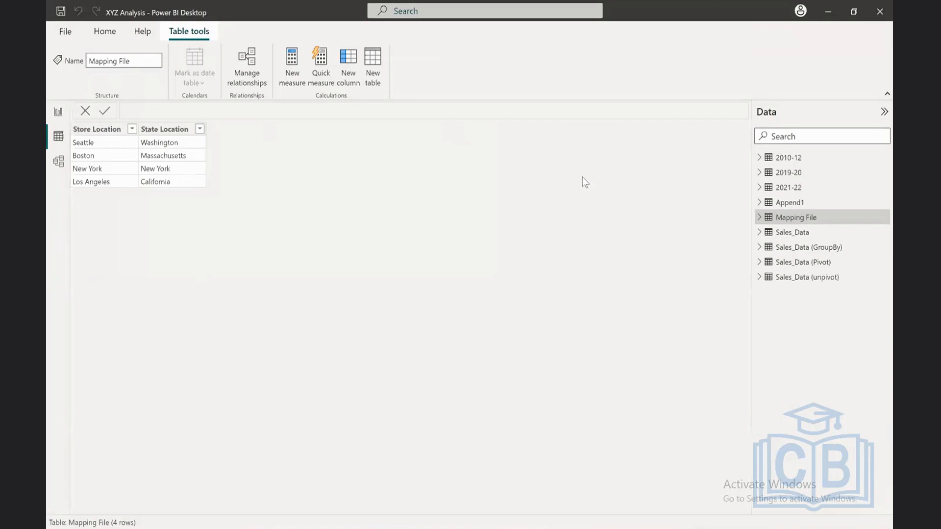
Step: Examine the rows of the Sales_Data, Sales_Data (GroupBy) and Sales_Data (Pivot) tables
left_click(793, 234)
left_click(802, 248)
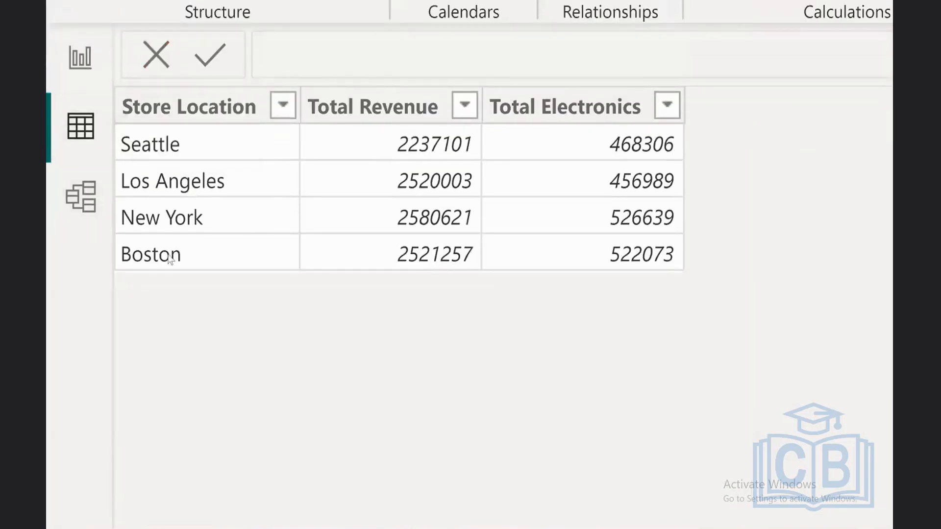
left_click(199, 104)
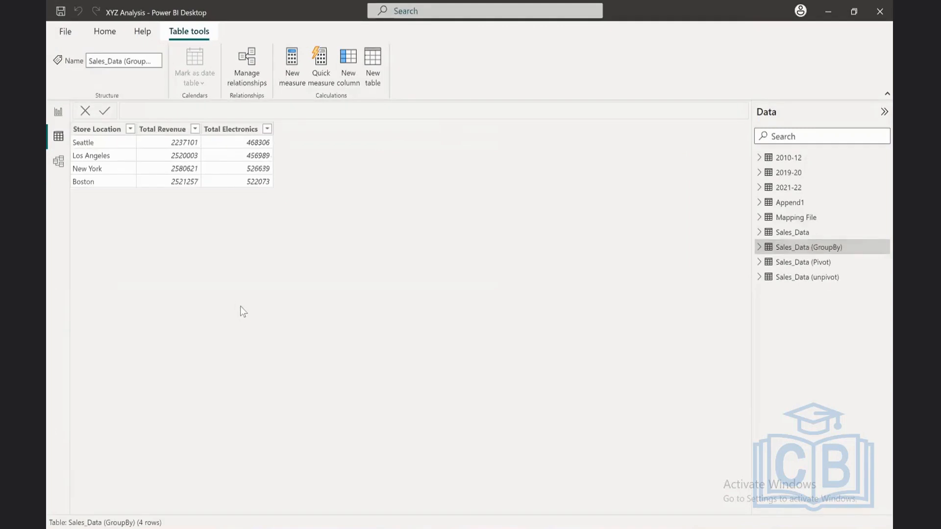
left_click(822, 265)
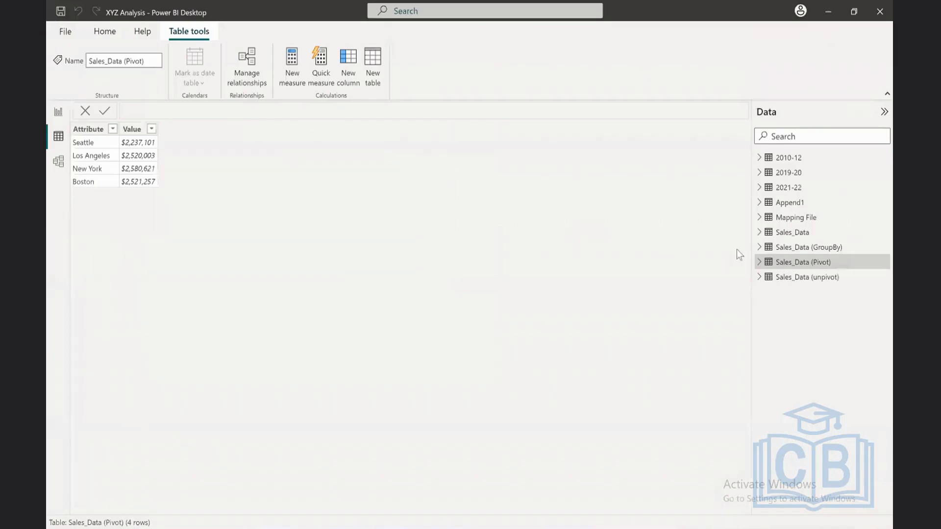
Step: Return to the Sales_Data table, inspect its Store Location column, and collapse the table's field list
left_click(792, 232)
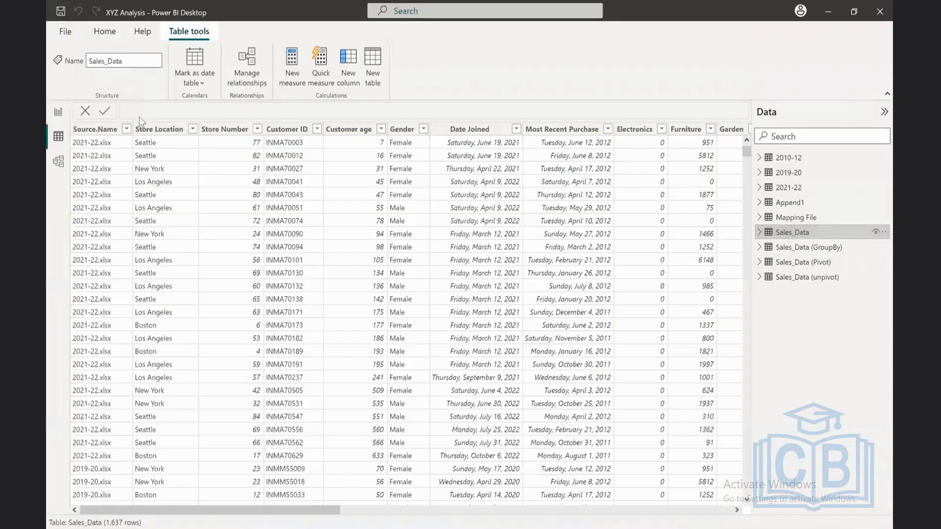
left_click(145, 130)
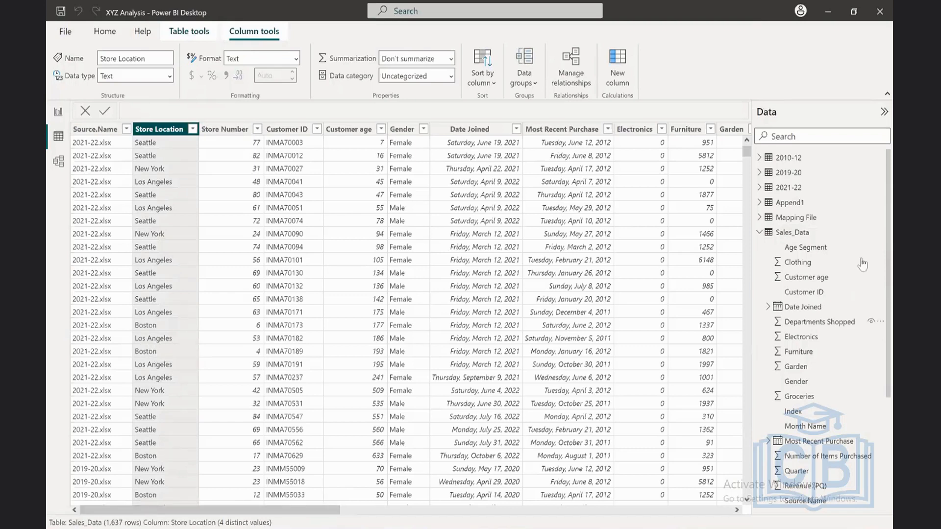
left_click(761, 232)
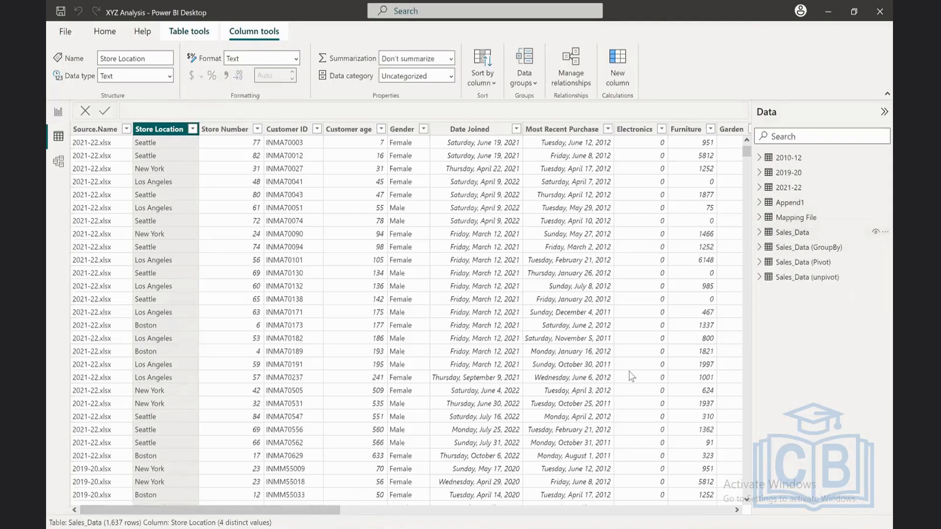
left_click(786, 234)
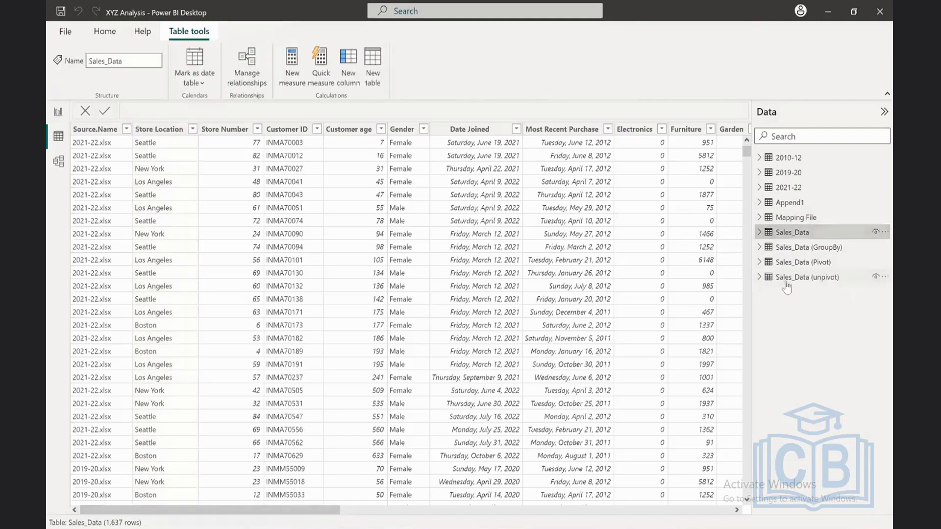
Step: Sort the Sales_Data table by its Index column in ascending order
left_click_drag(318, 506, 655, 485)
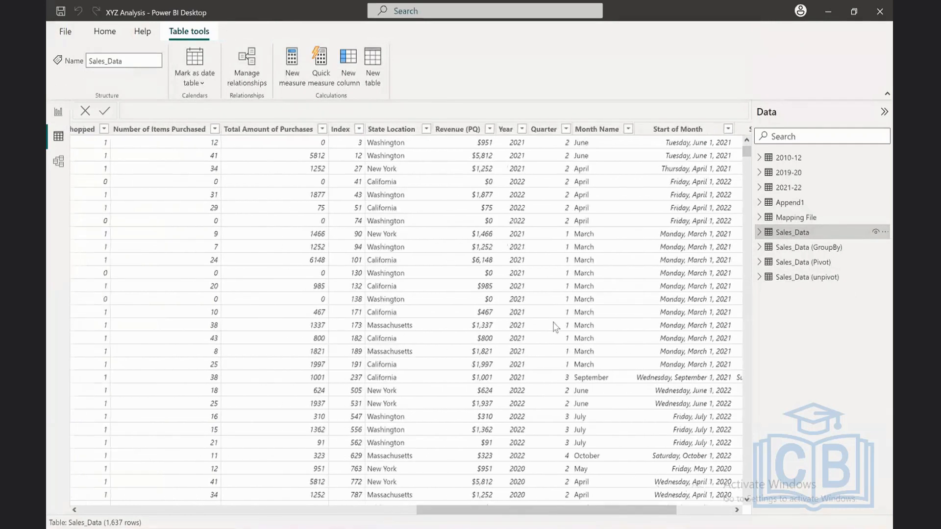
left_click(360, 129)
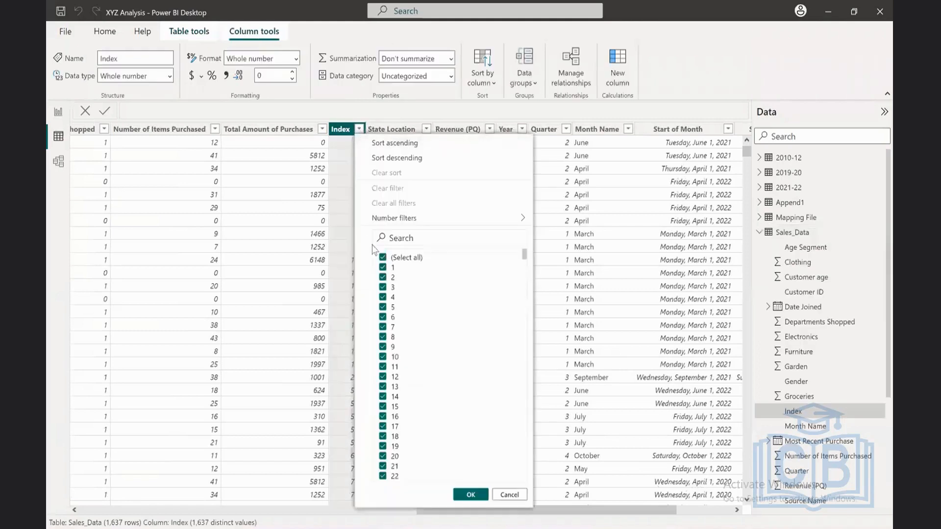
left_click(411, 144)
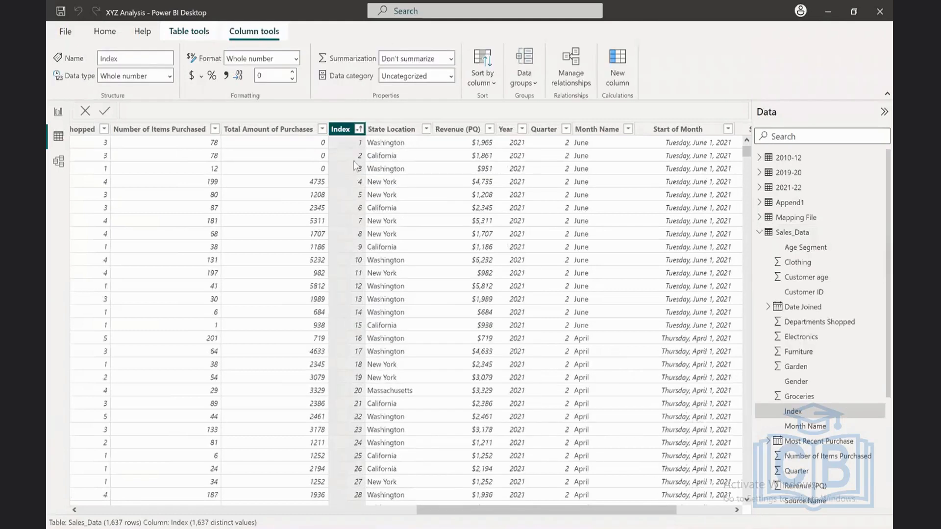